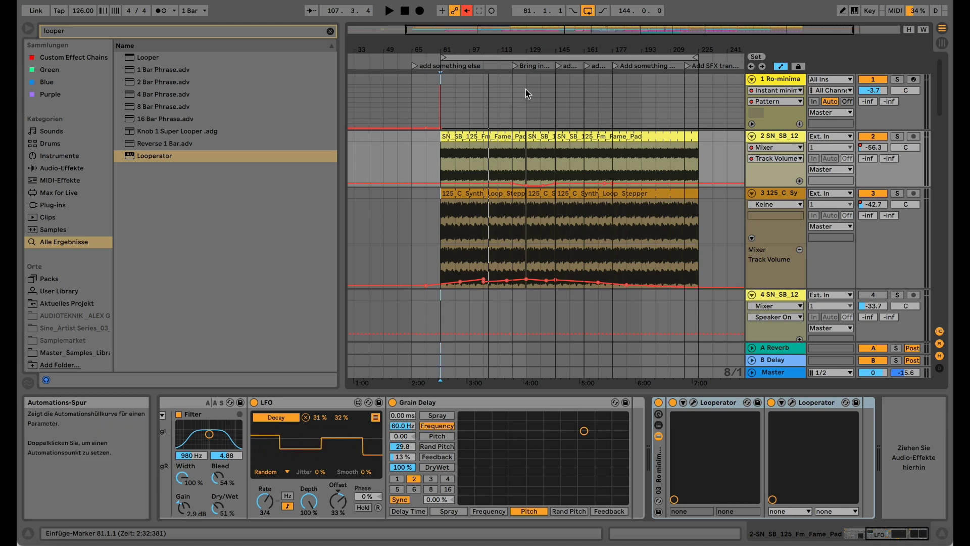
- Enlarge the 125_C_Synth_Loop_Stepper track vertically and inspect its Track Volume automation around bar 105
drag(480, 50, 481, 58)
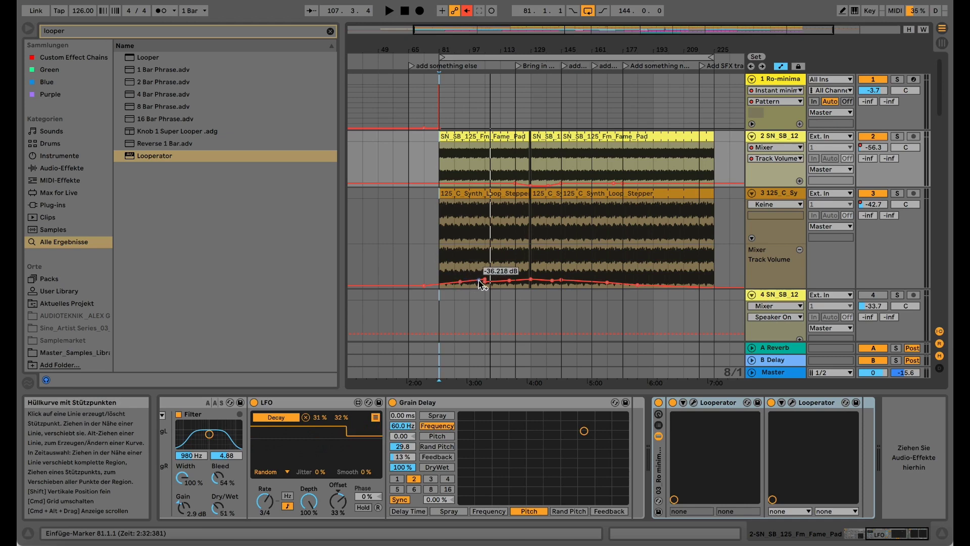
drag(508, 50, 545, 45)
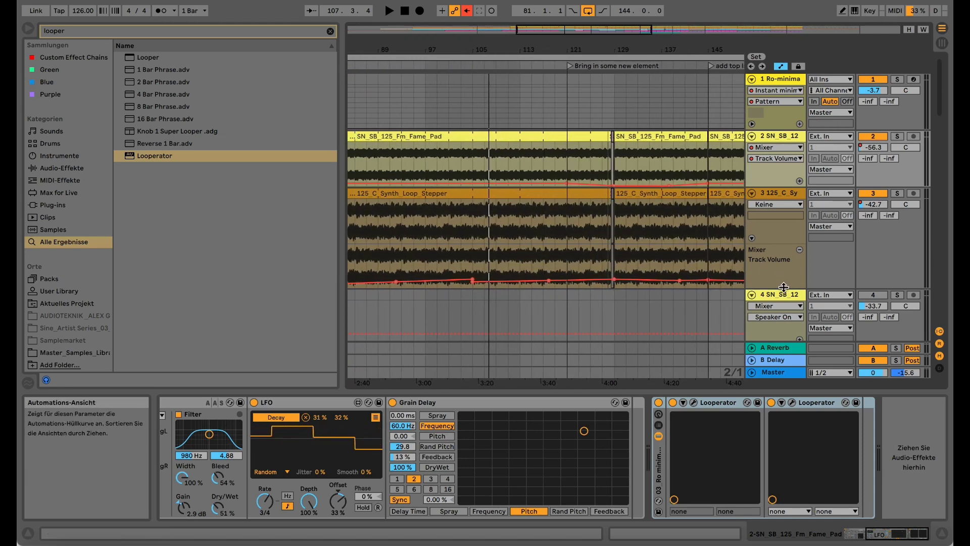
drag(783, 287, 784, 309)
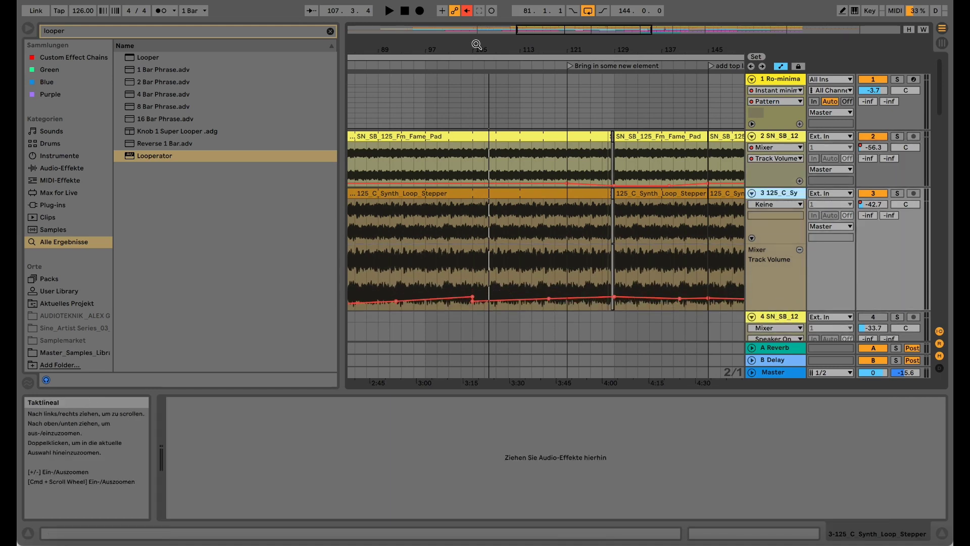
drag(477, 44, 478, 30)
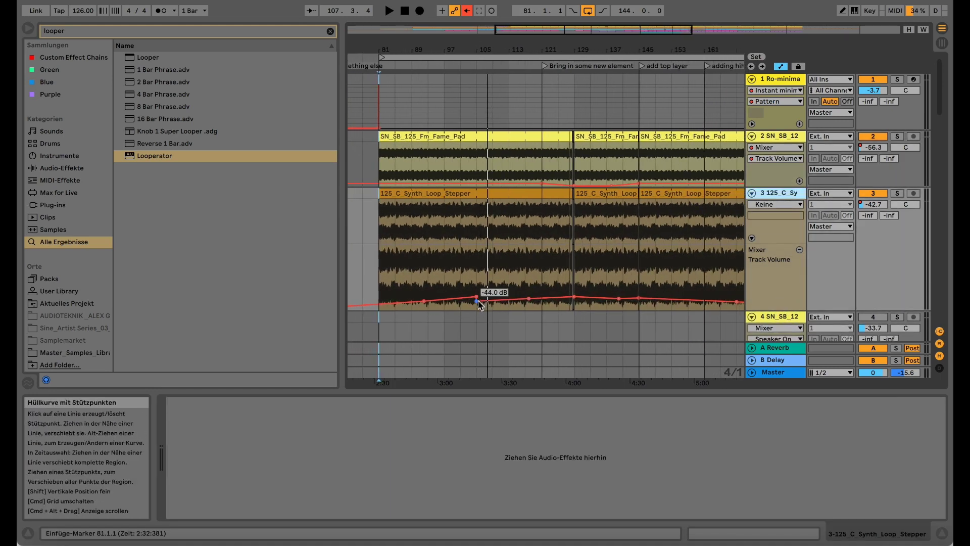
drag(478, 301, 478, 297)
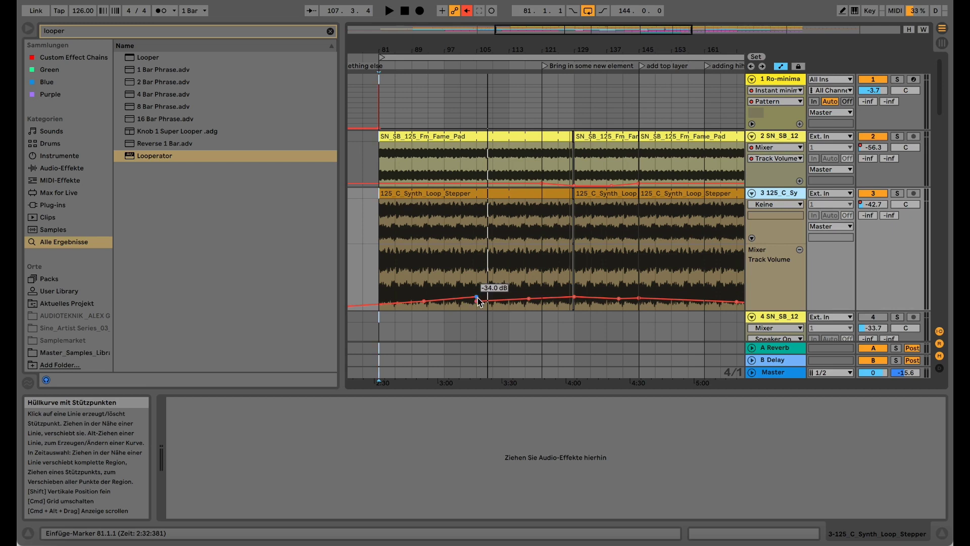
- Select the loop range from bar 81 to bar 225, play it, and briefly solo the synth loop track
key(super+a)
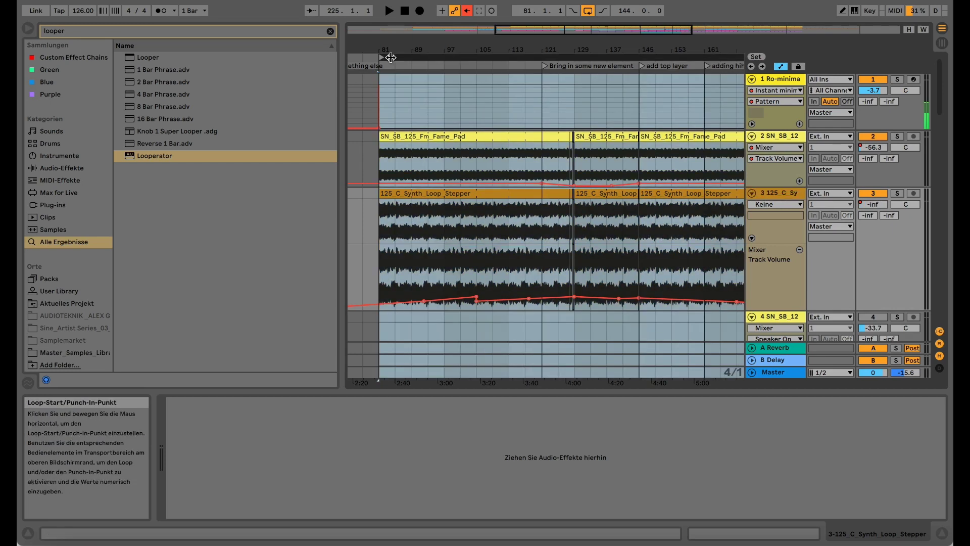
key(space)
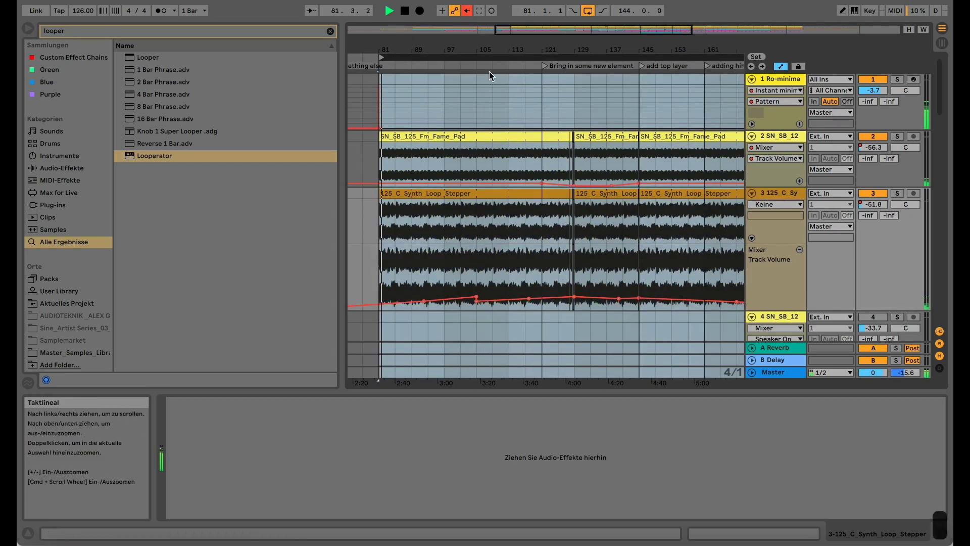
click(902, 195)
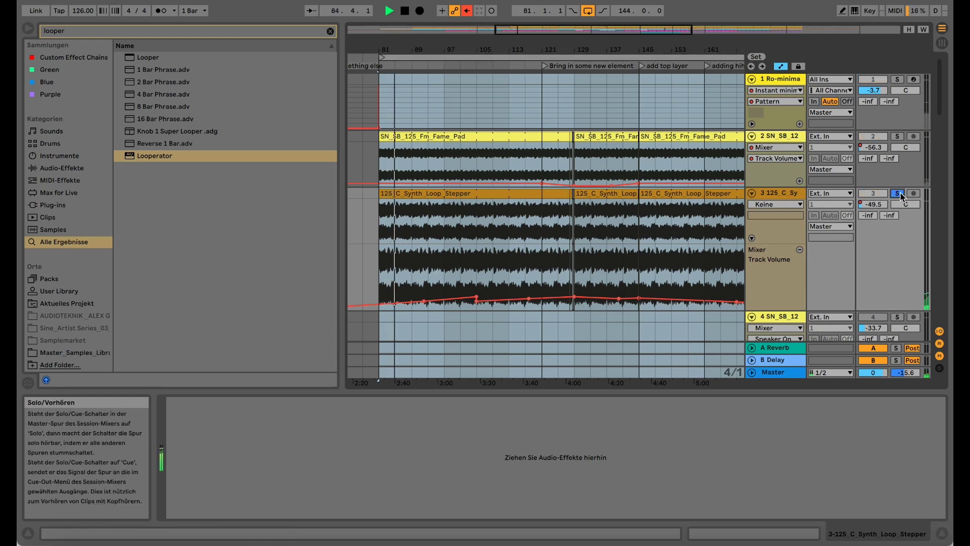
click(903, 195)
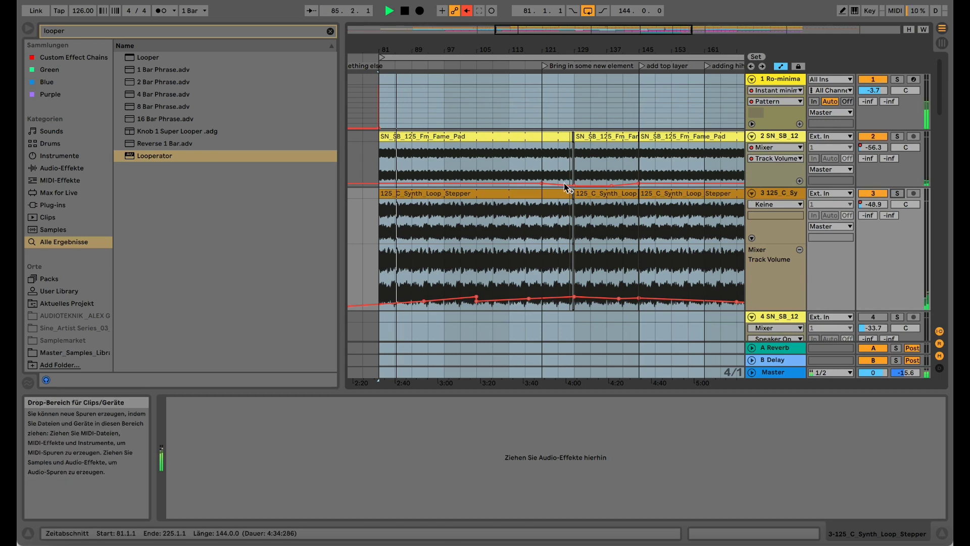
- Restart playback from bar 81 and listen to the synth loop's volume build-up past bar 105
click(391, 58)
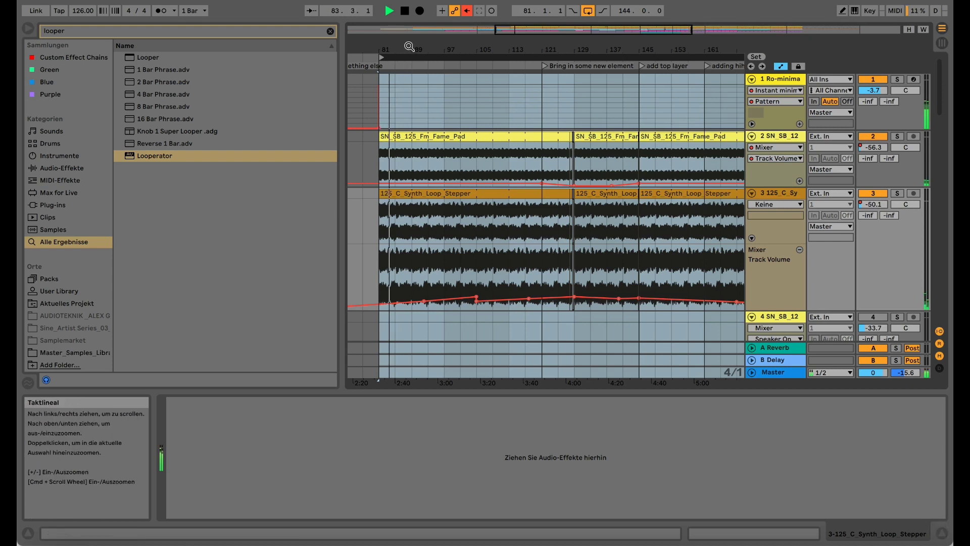
drag(410, 46, 409, 28)
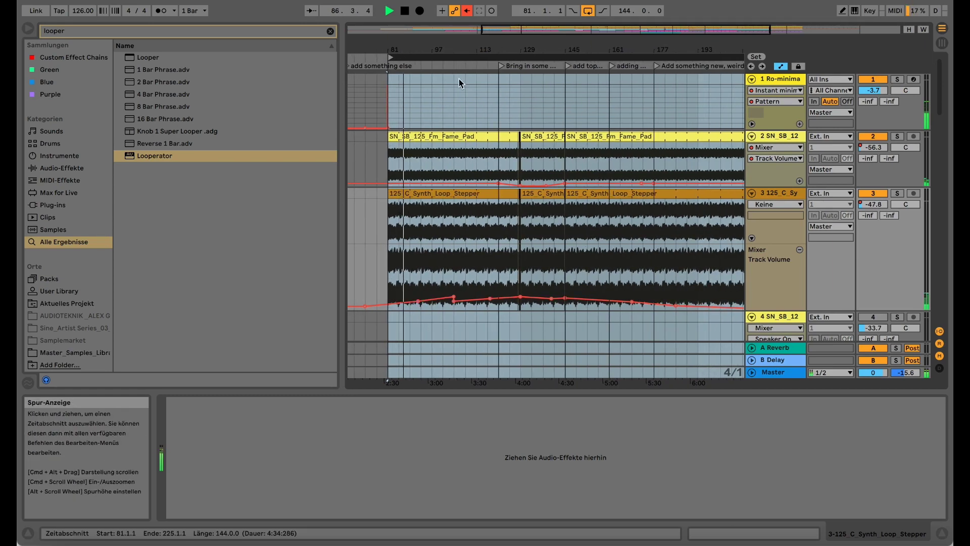
drag(461, 52, 461, 52)
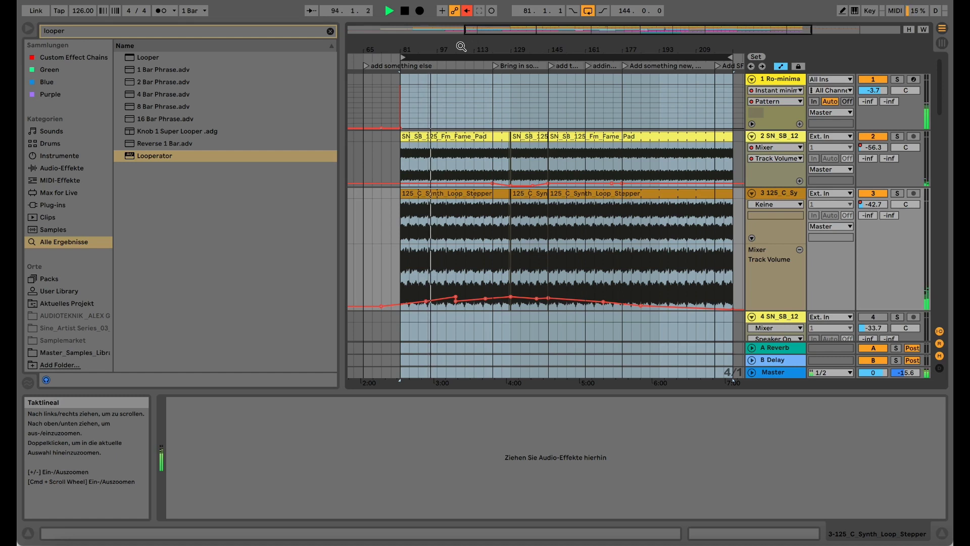
drag(461, 47, 461, 49)
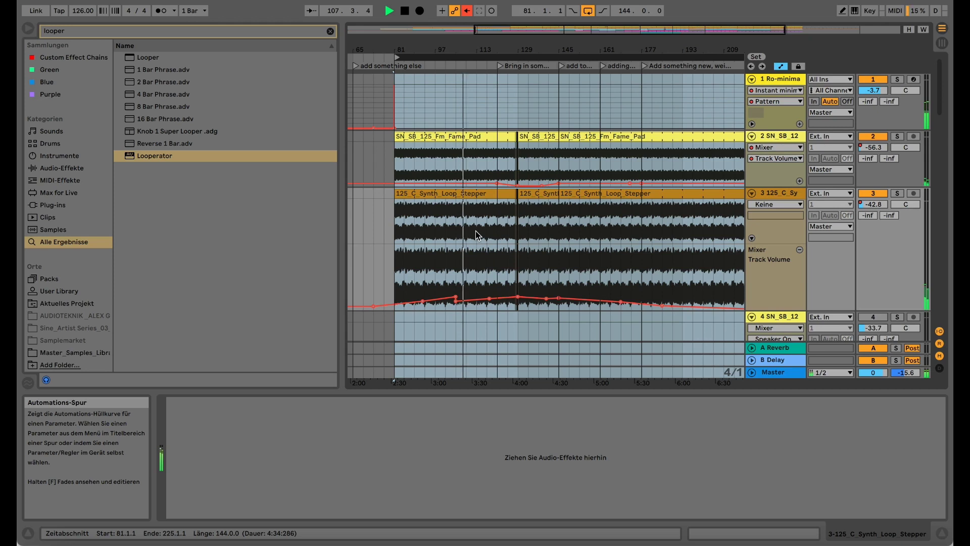
key(space)
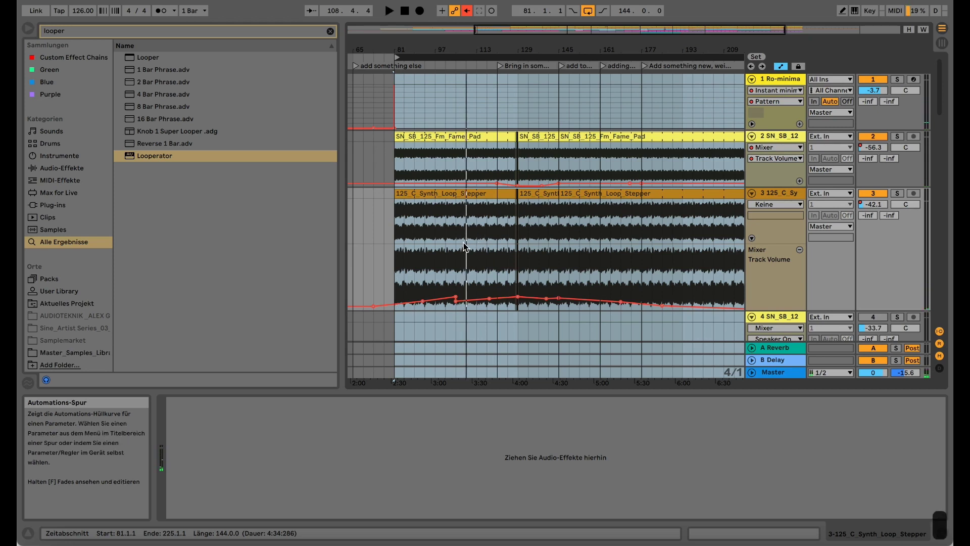
- Play from bar 101 and listen to the volume change at the synth loop's bar 105 breakpoints
click(446, 250)
key(space)
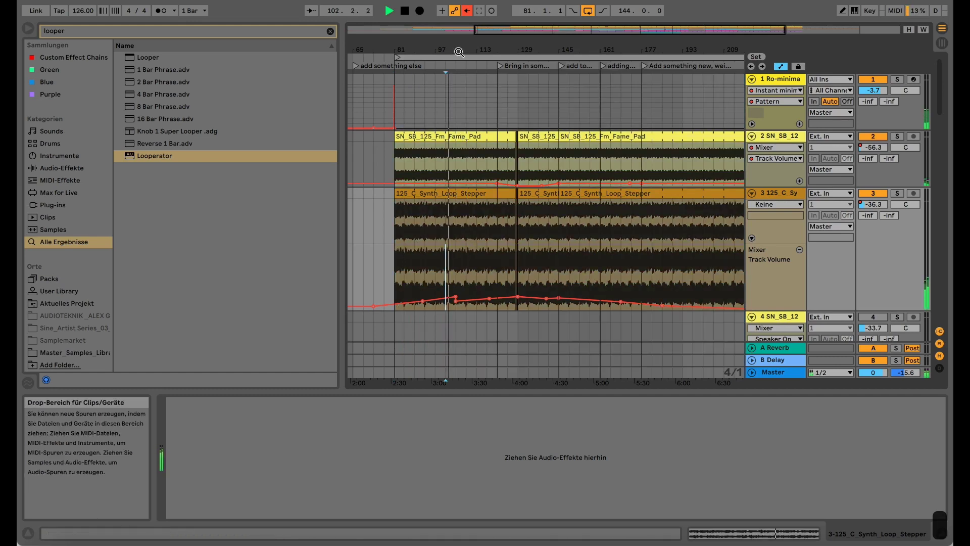
drag(459, 52, 459, 105)
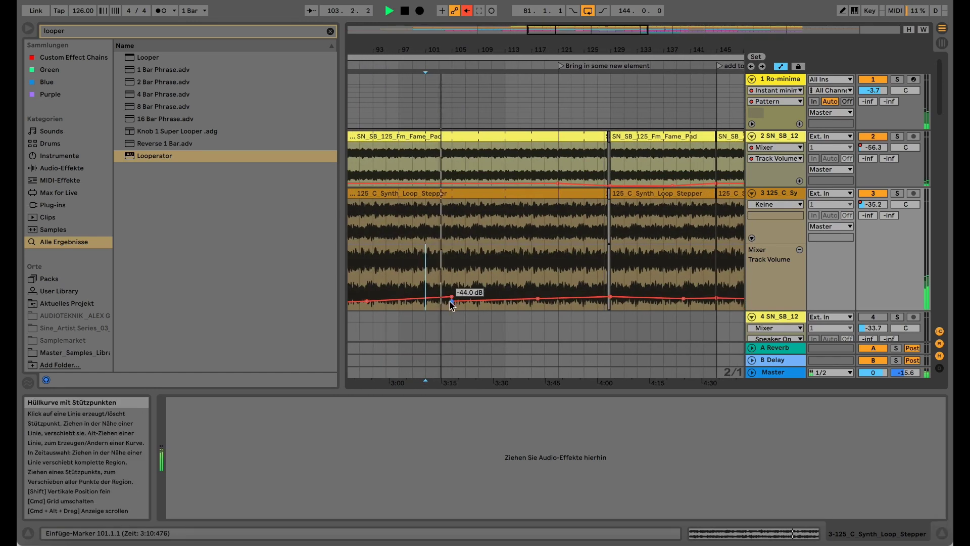
drag(452, 298, 451, 297)
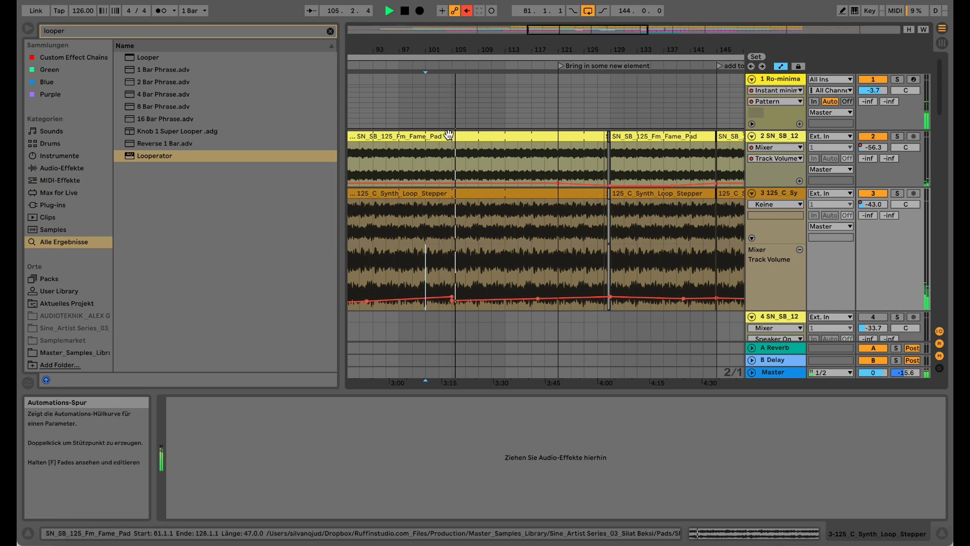
drag(458, 51, 457, 21)
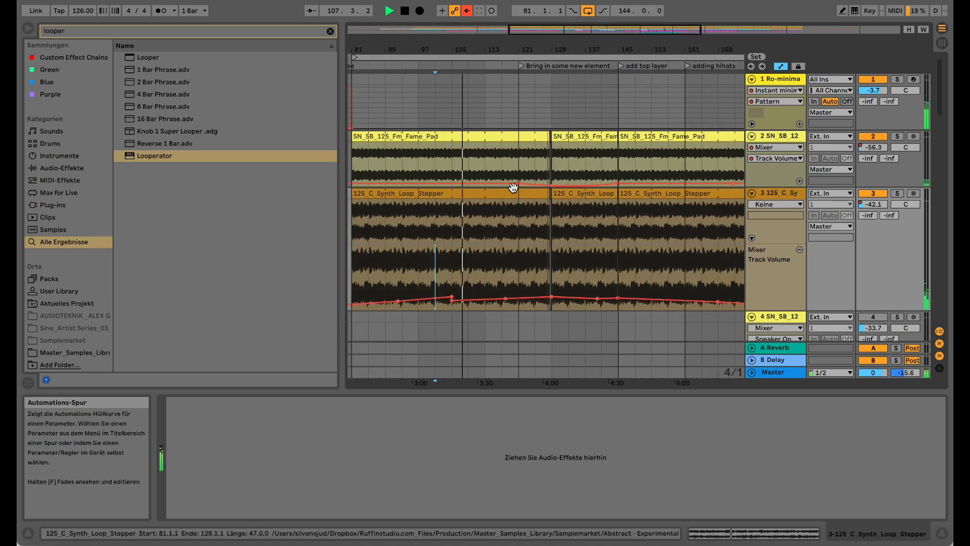
key(space)
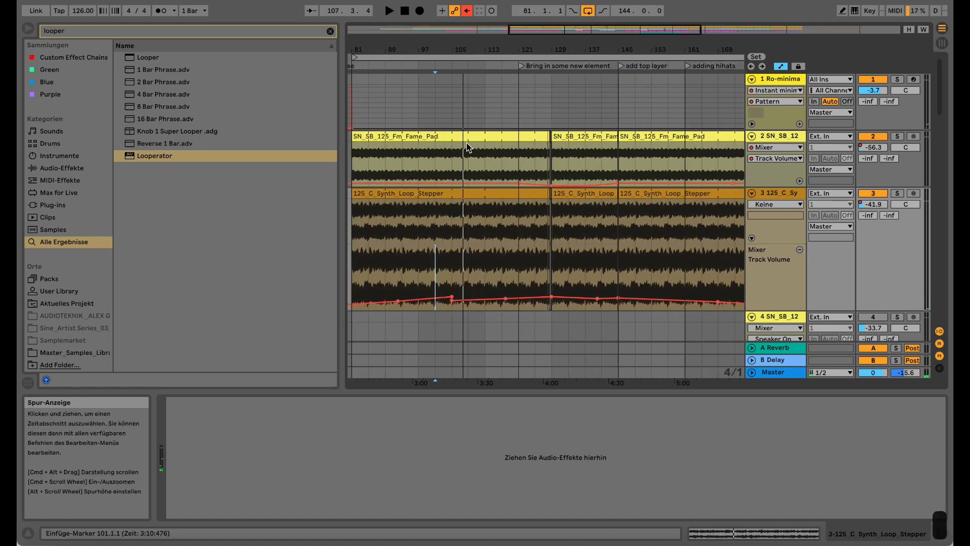
- Show the Track Volume automation of the SN_SB_125_Fm_Fame_Pad track in its own lane
drag(493, 38, 494, 18)
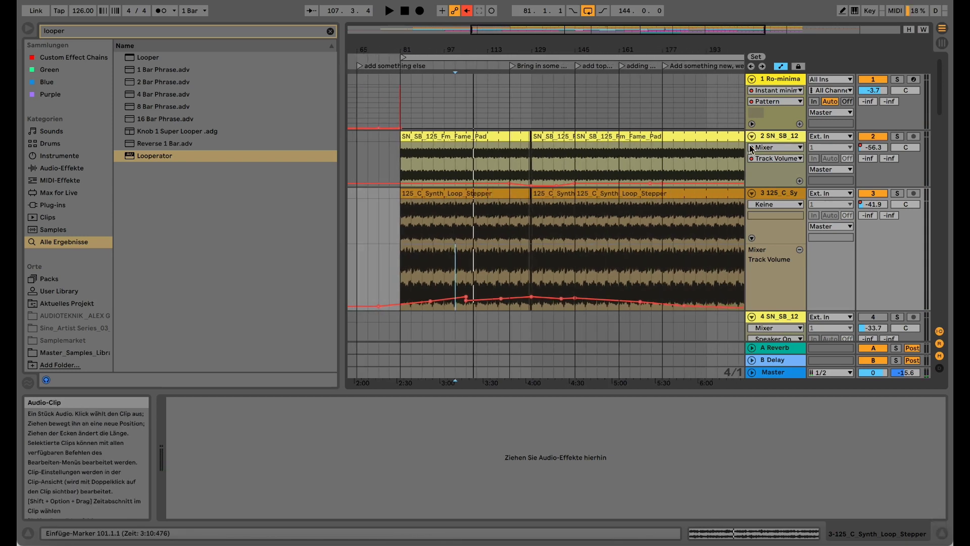
click(800, 180)
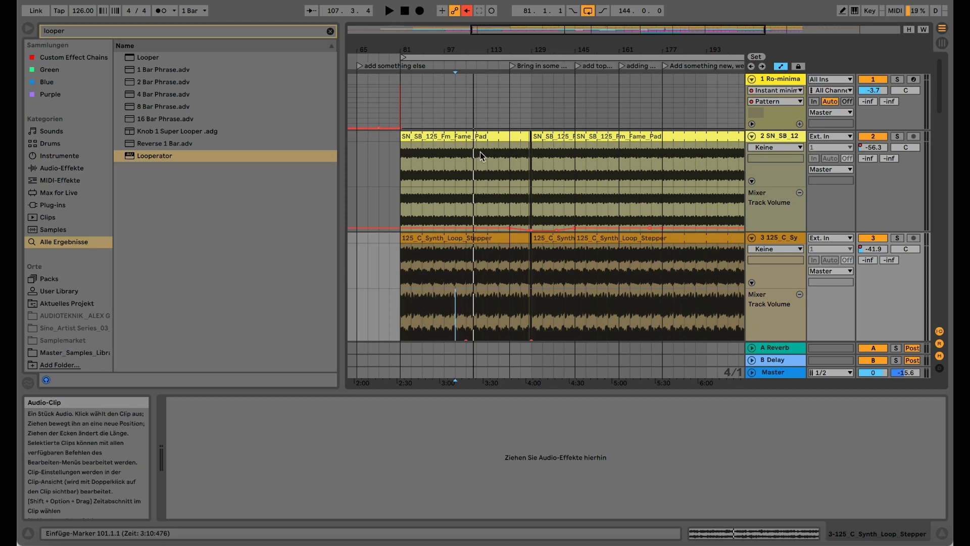
- Play the 4-Audio 1 track soloed from bar 81 to check its Track Volume automation
scroll(479, 199, down, 3)
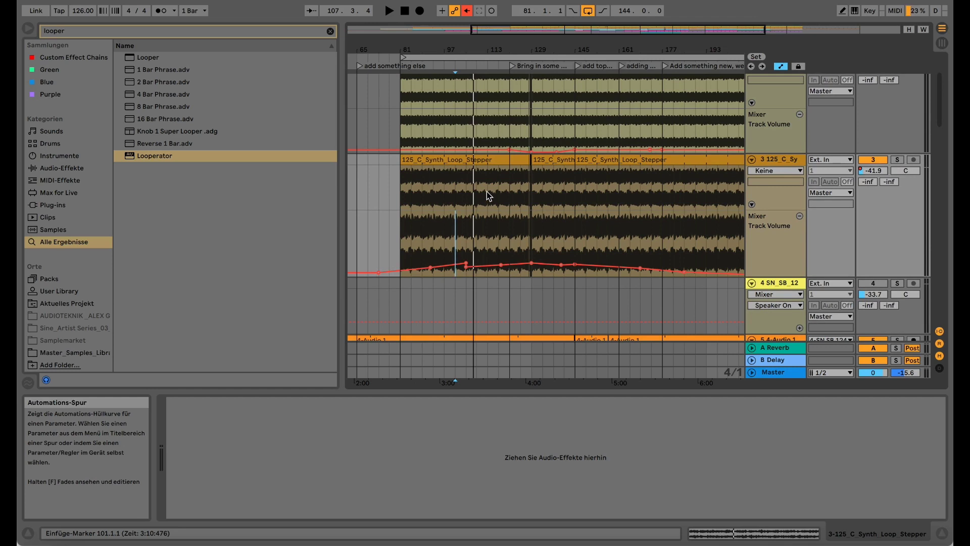
scroll(489, 197, down, 1)
scroll(499, 191, down, 3)
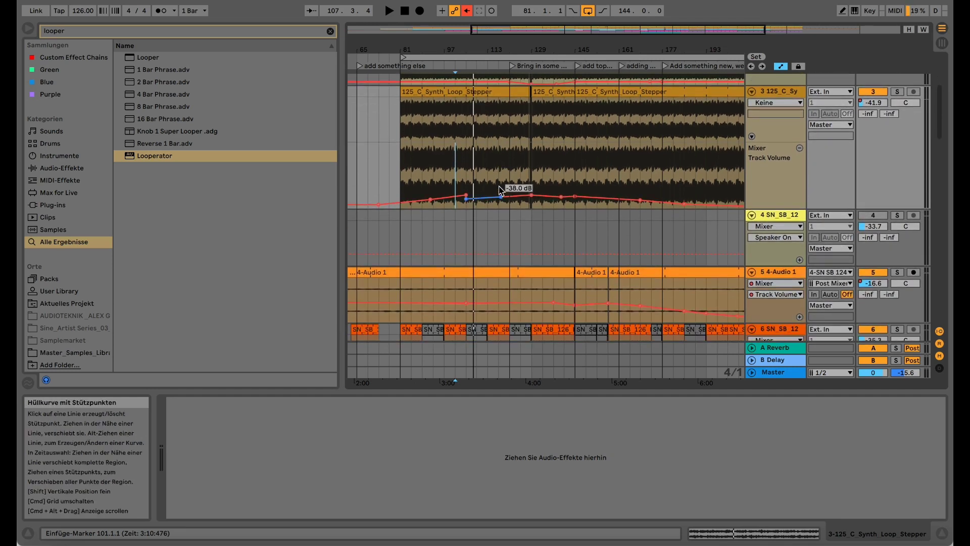
scroll(485, 166, down, 1)
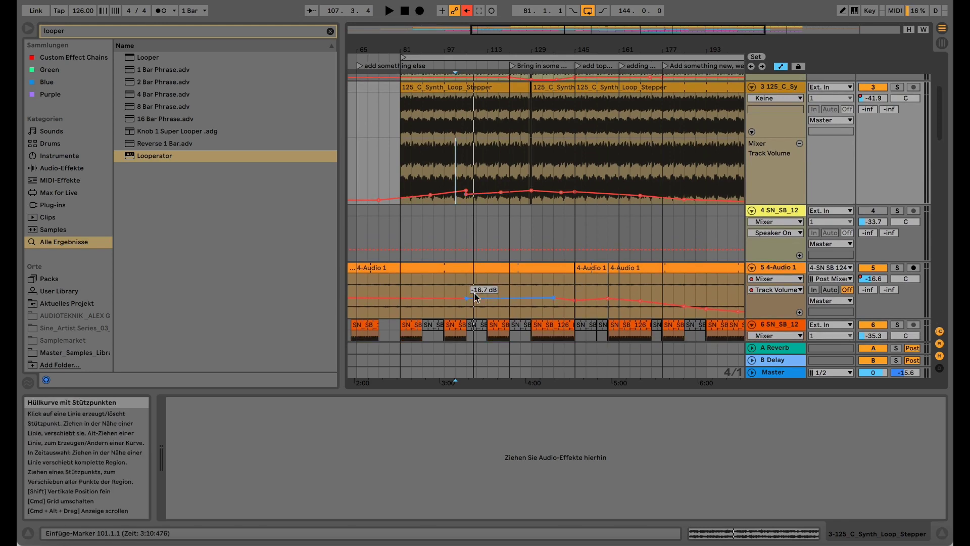
drag(461, 49, 460, 35)
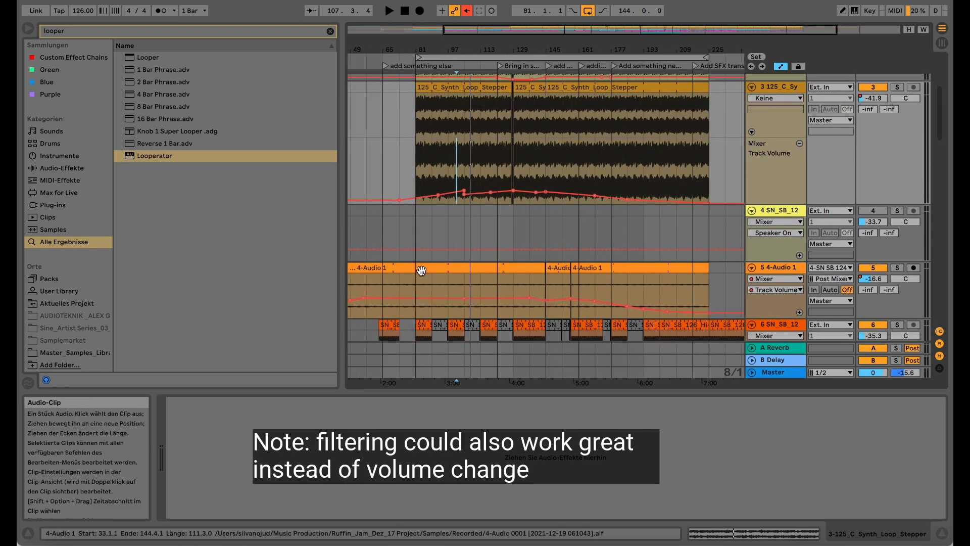
click(418, 281)
key(space)
click(898, 268)
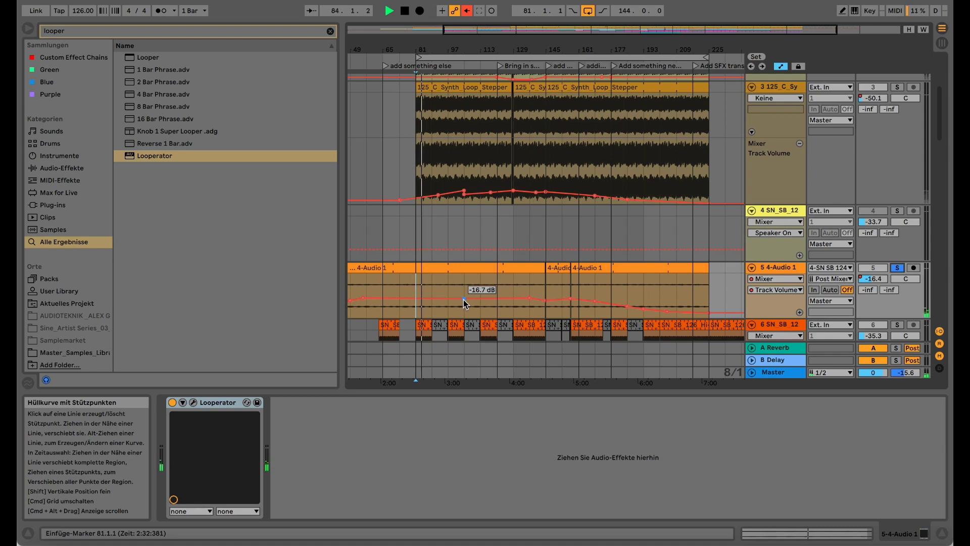
- Turn off the solo on 4-Audio 1 and play the full mix from bar 121
click(498, 281)
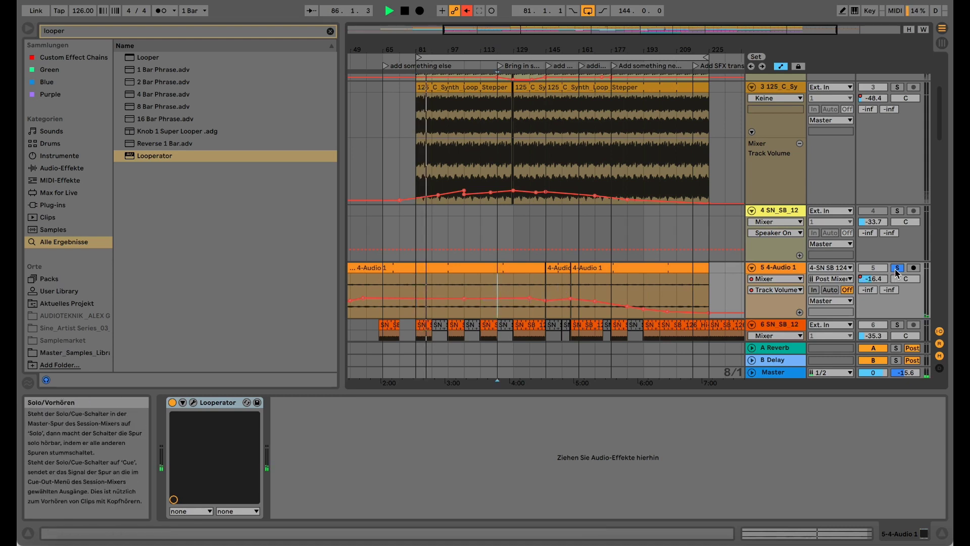
key(space)
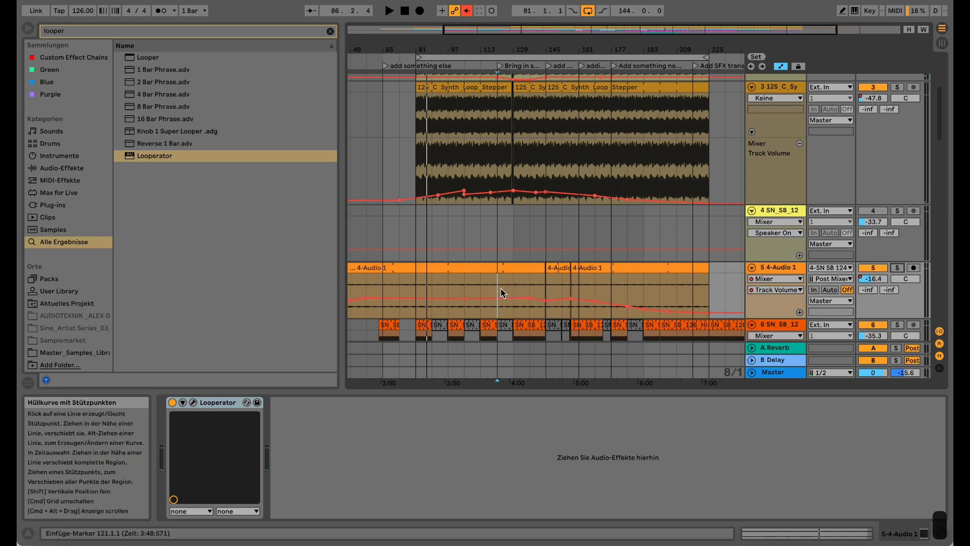
key(space)
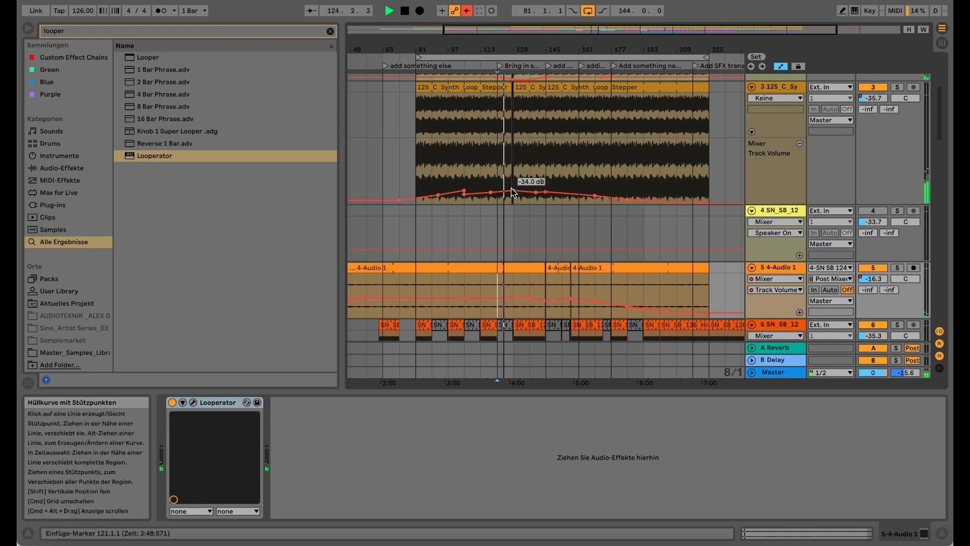
mouse_move(513, 192)
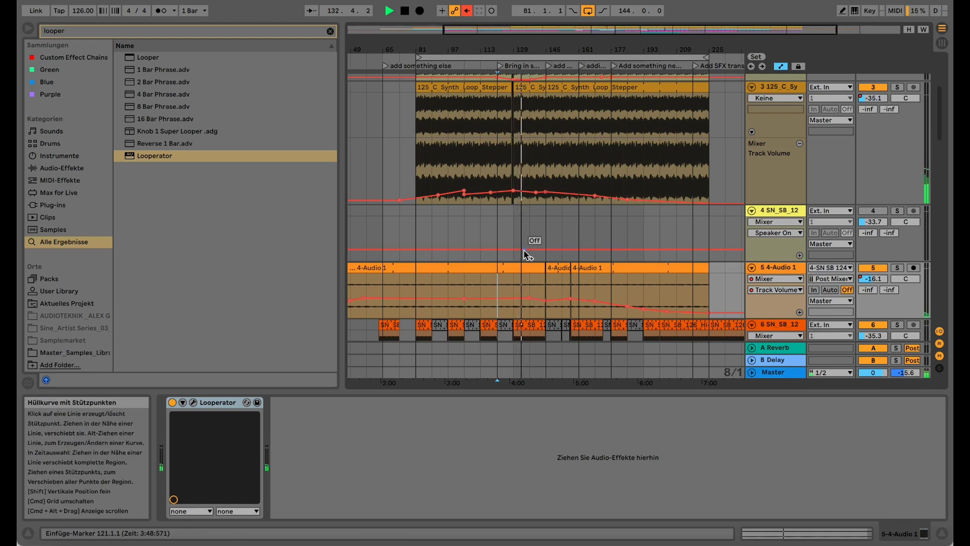
- Follow the Track Volume breakpoints of 4-Audio 1 between about bars 137 and 157 during playback
click(522, 298)
drag(528, 298, 528, 300)
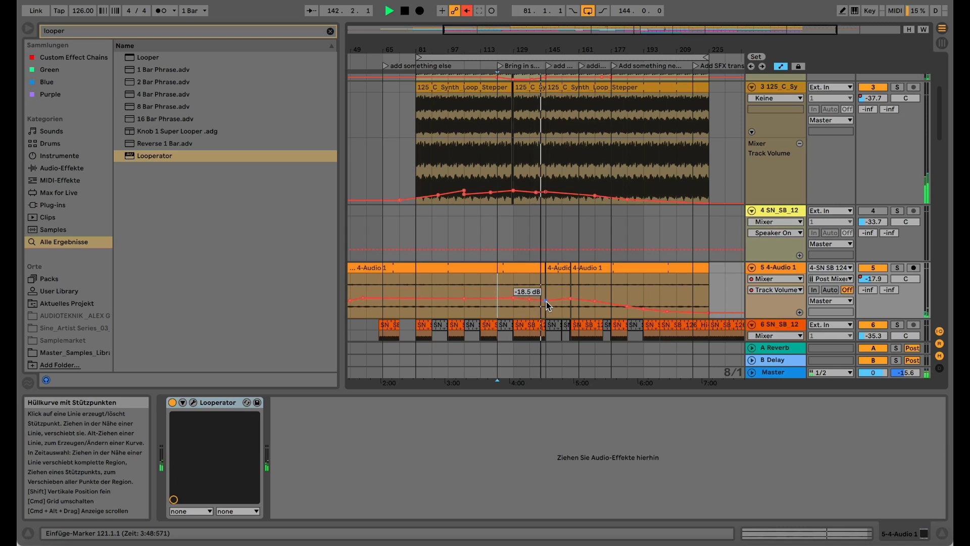
drag(545, 300, 545, 302)
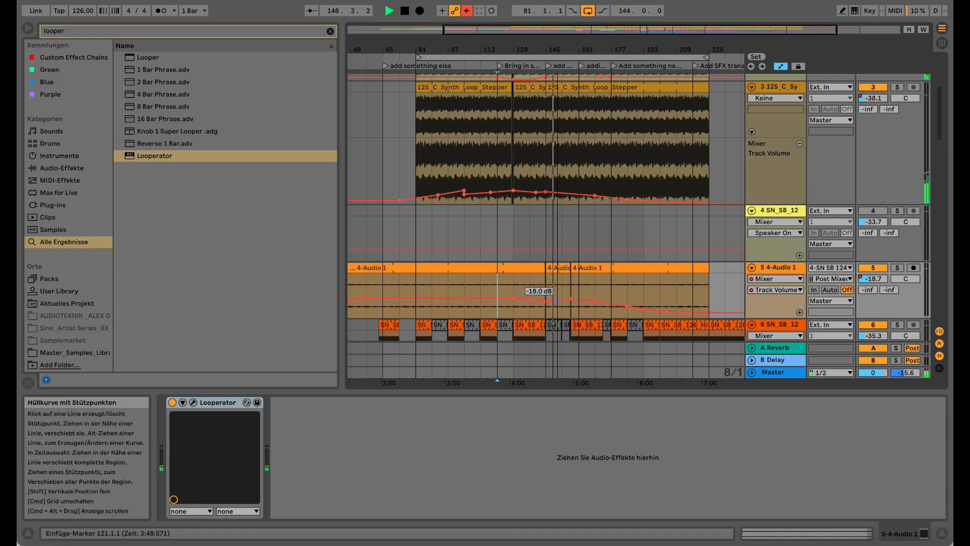
drag(555, 302, 556, 300)
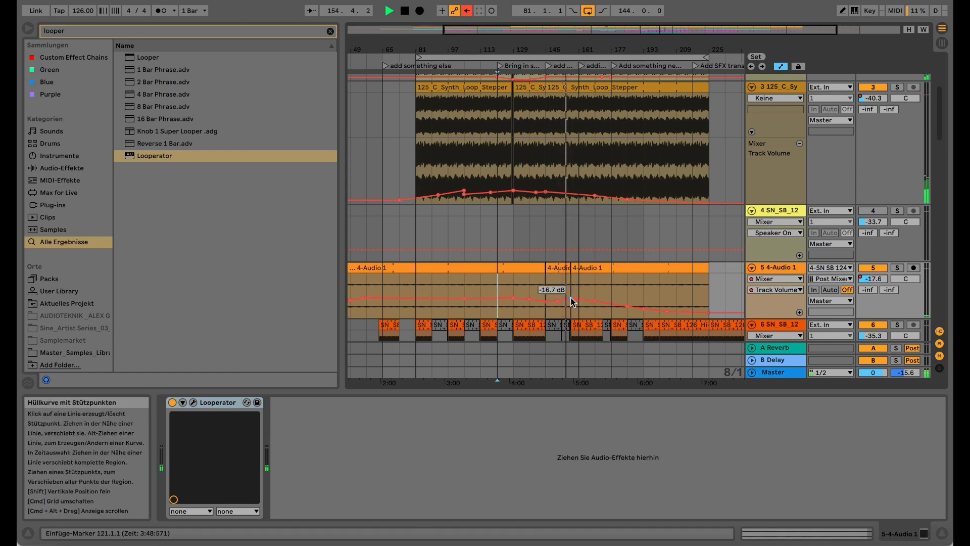
drag(572, 301, 572, 302)
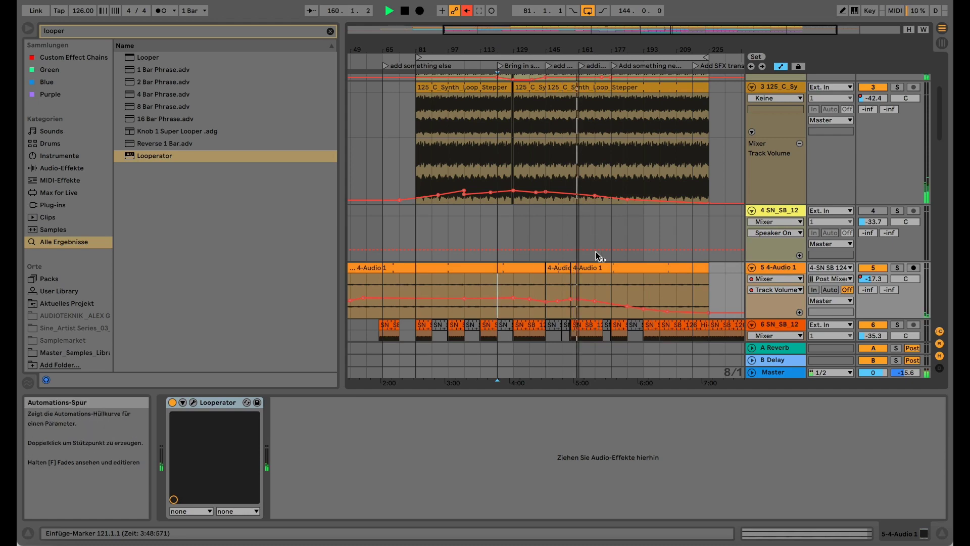
scroll(585, 278, down, 5)
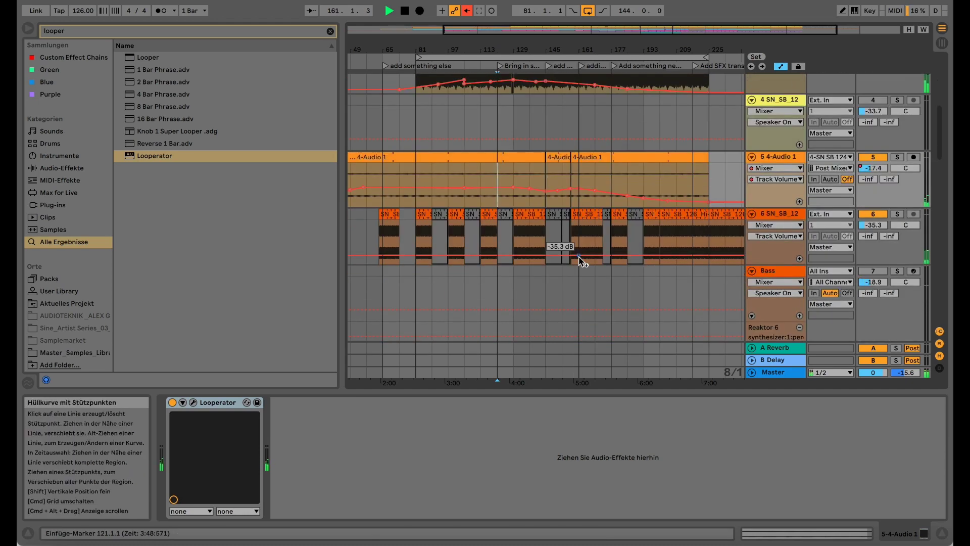
- Play the SN_SB_125_Dm_Sem_Synth track soloed from bar 129 to check its rising Track Volume automation
scroll(583, 263, down, 12)
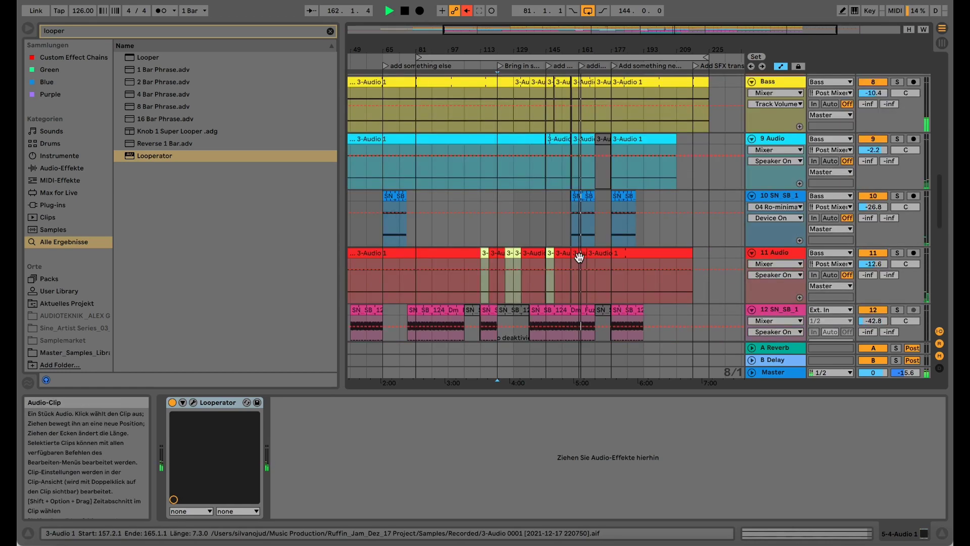
scroll(579, 256, down, 12)
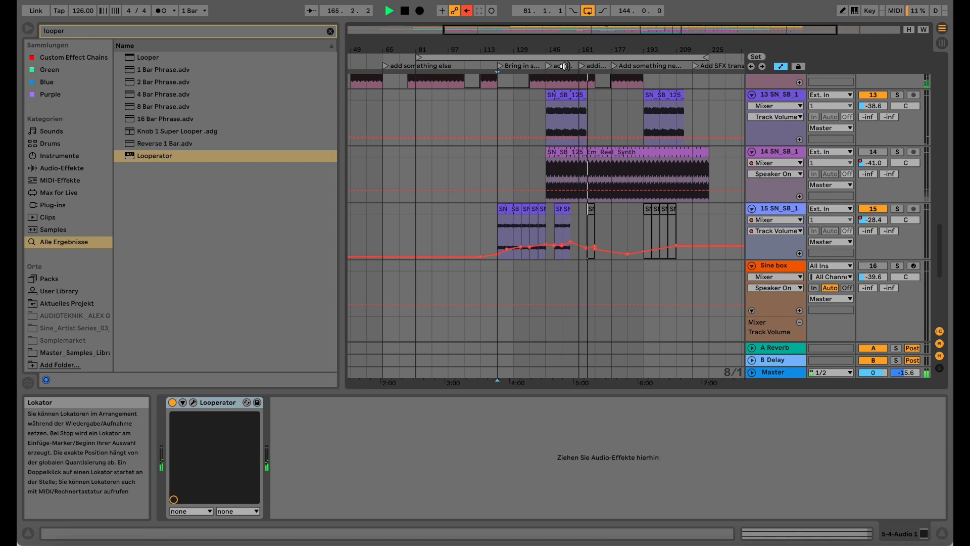
key(space)
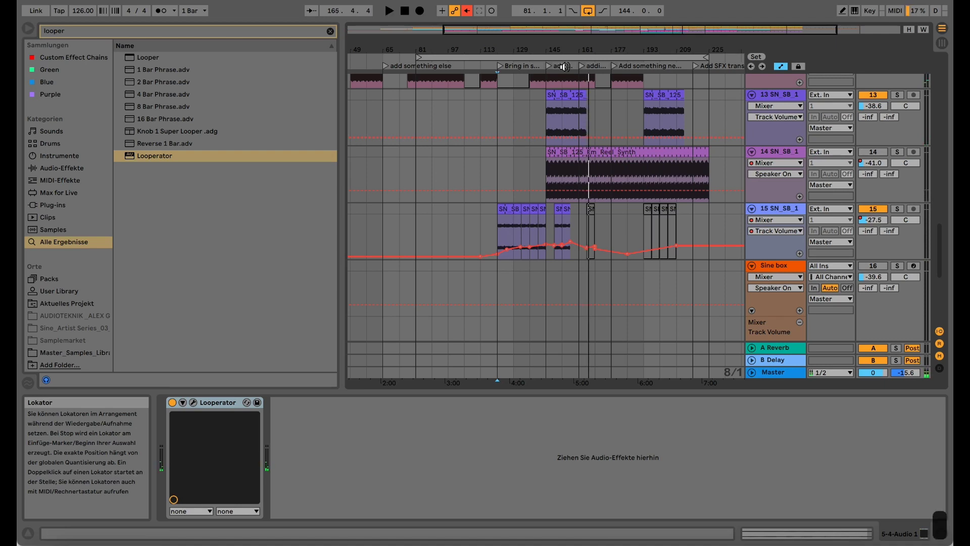
click(898, 208)
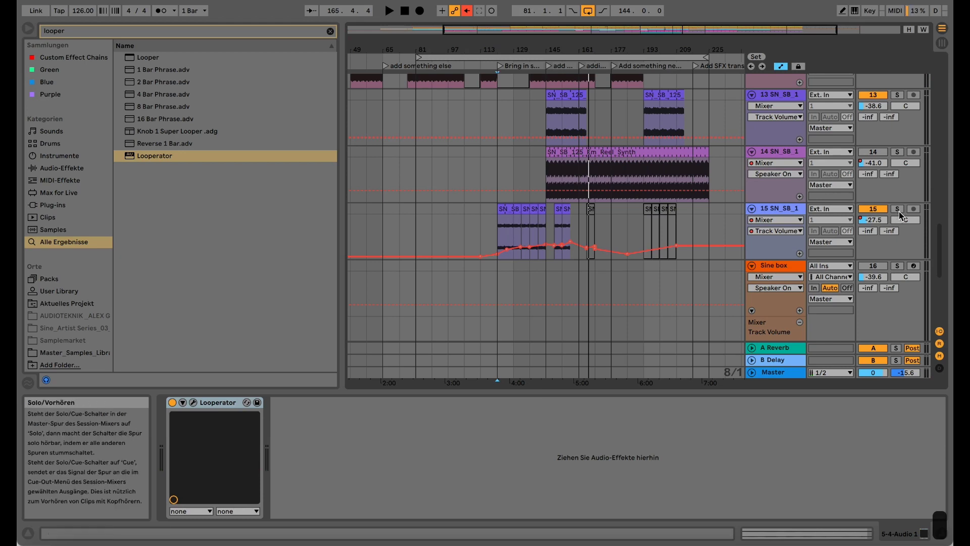
click(560, 219)
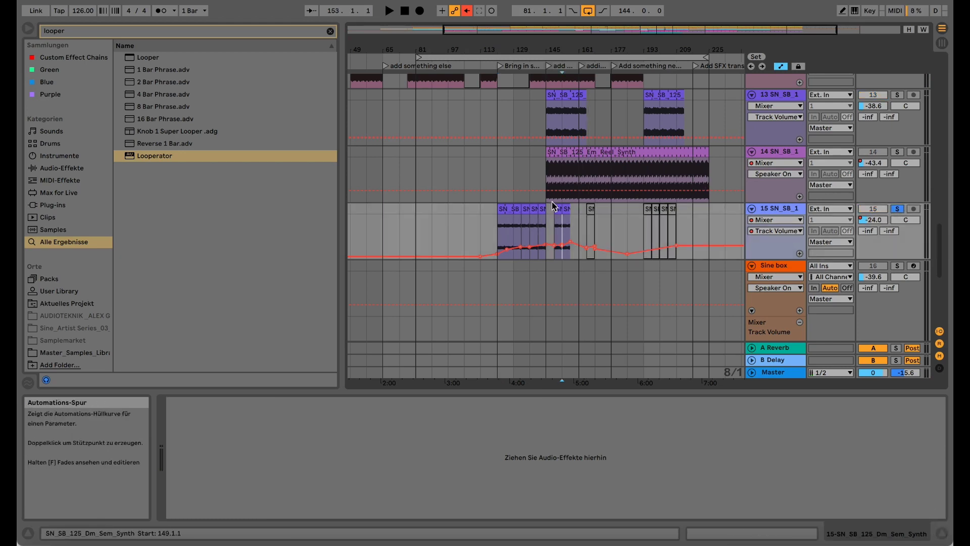
drag(564, 49, 573, 211)
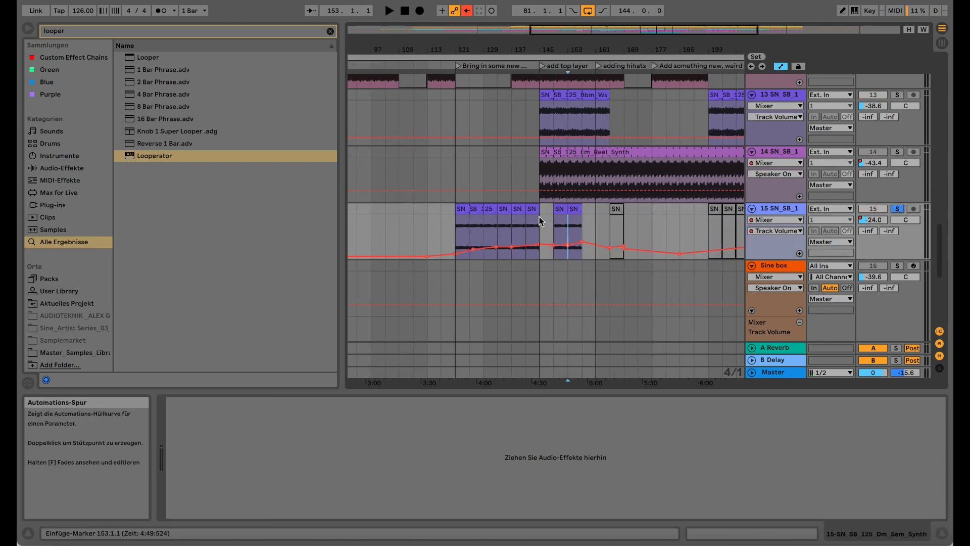
click(486, 225)
key(space)
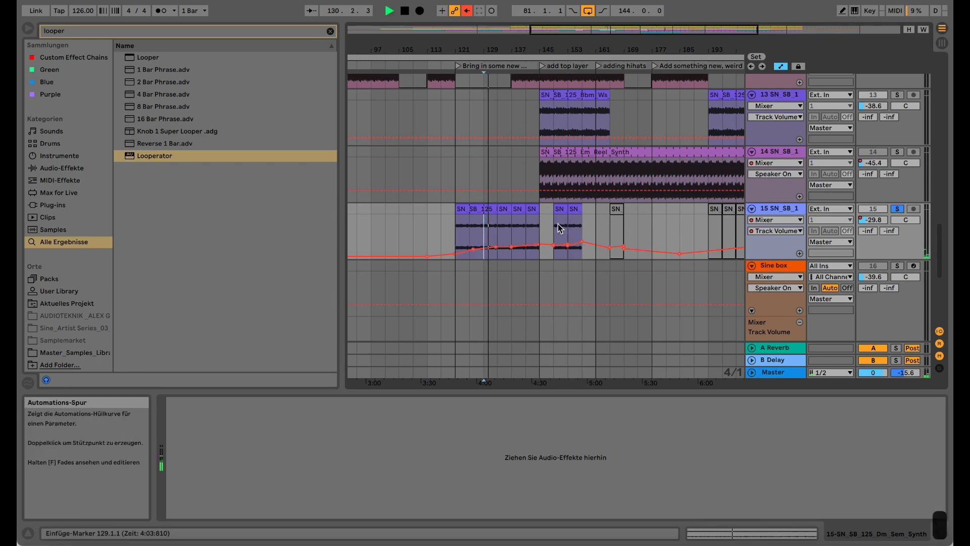
- Compare the soloed 4-Audio 1 and SN_SB_125_Dm_Sem_Synth tracks during playback
scroll(554, 199, up, 15)
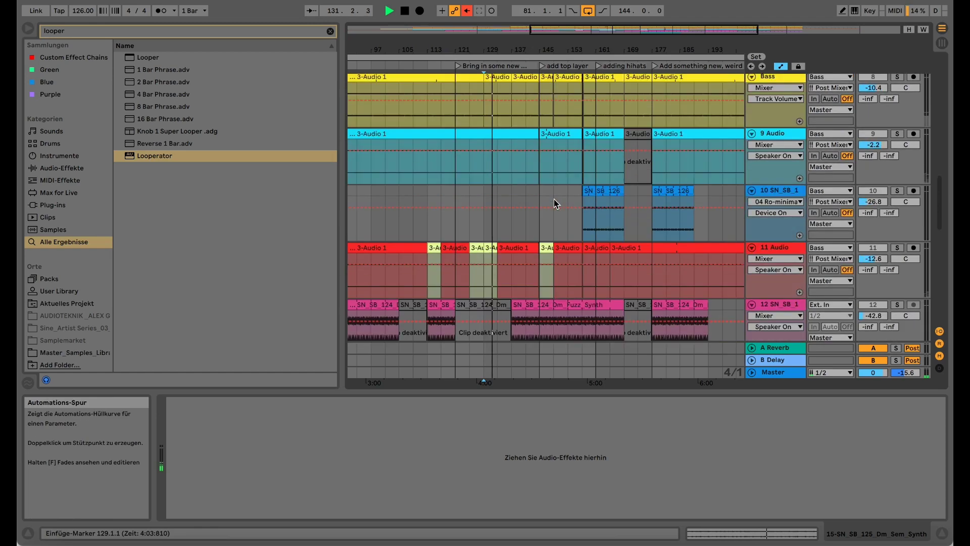
scroll(554, 202, up, 5)
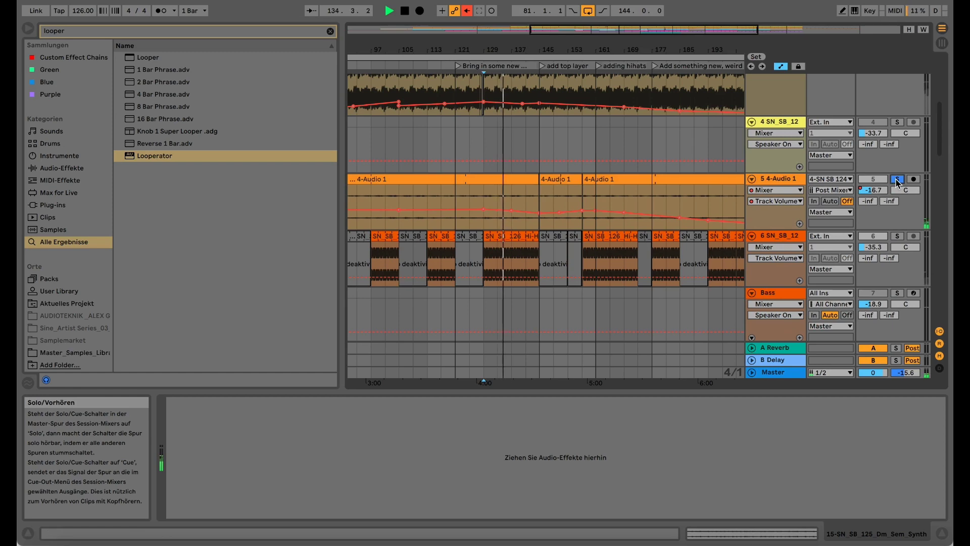
scroll(892, 185, down, 5)
scroll(891, 185, down, 15)
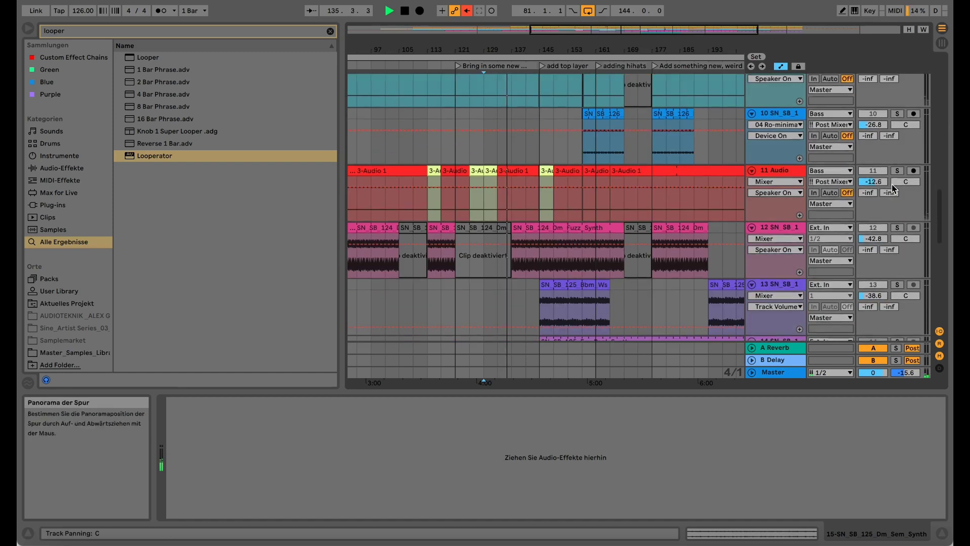
scroll(894, 187, down, 2)
click(897, 237)
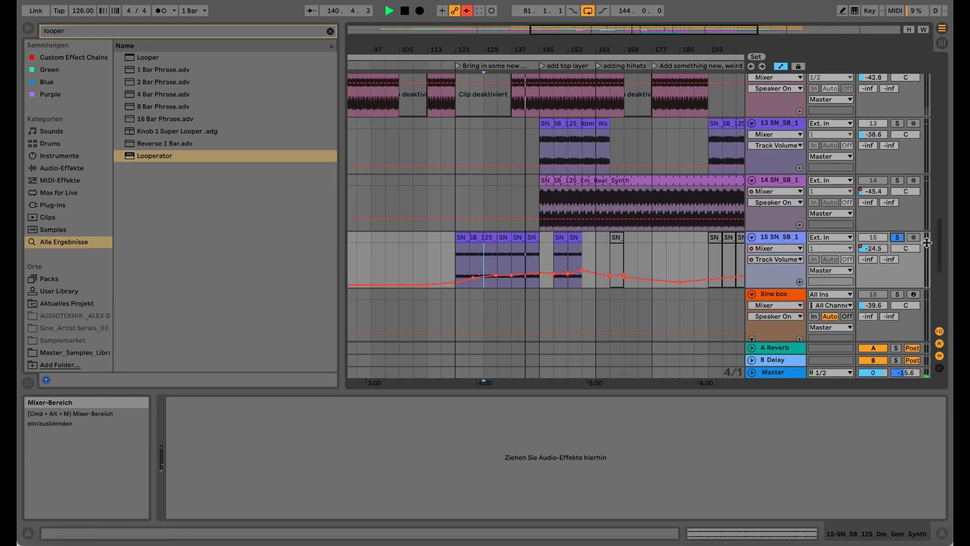
- Turn off the solo on SN_SB_125_Dm_Sem_Synth and look over the layers around bar 145 while the full mix plays
click(898, 238)
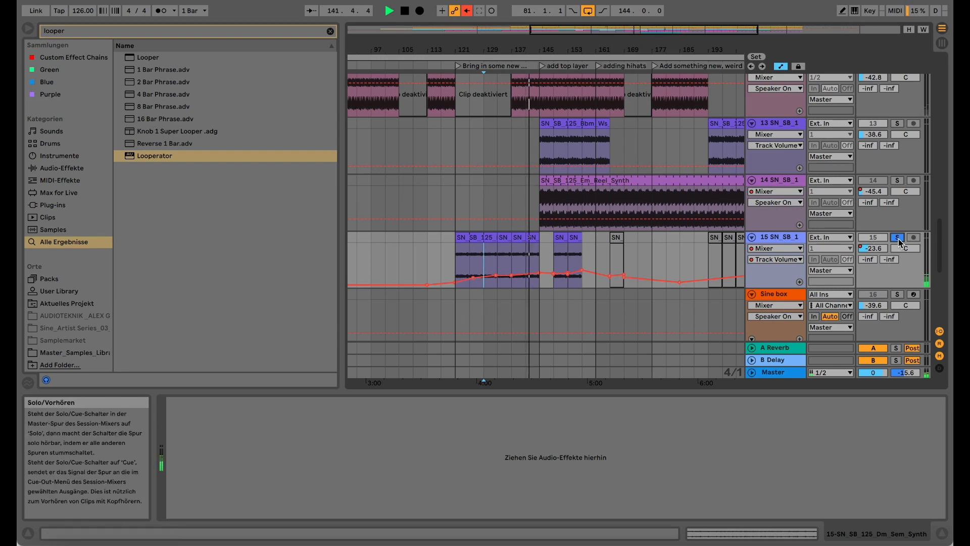
scroll(897, 232, up, 10)
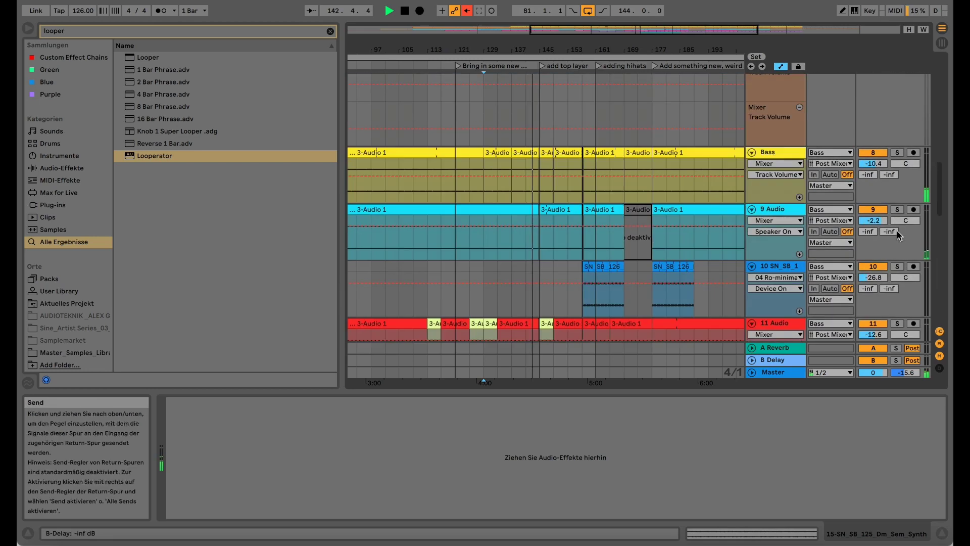
scroll(897, 231, down, 12)
scroll(899, 235, down, 3)
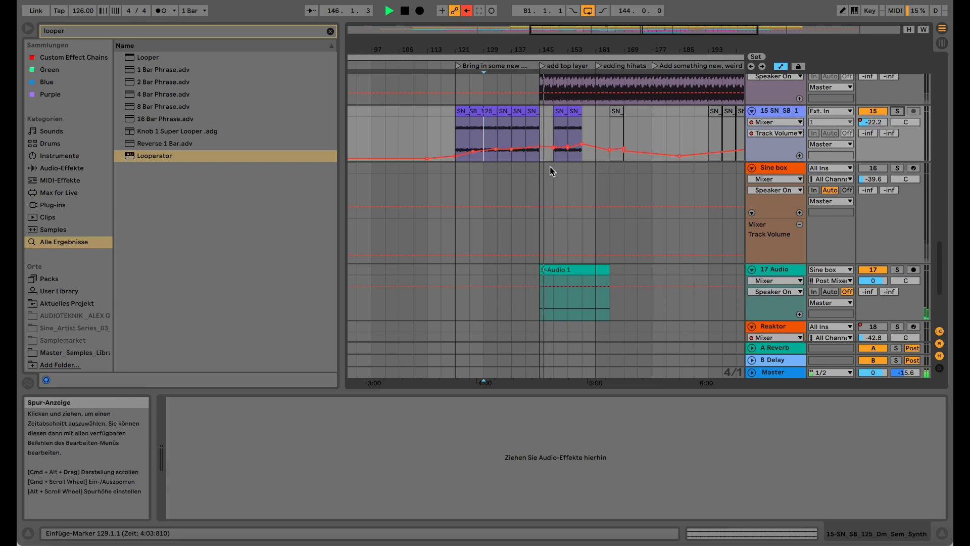
scroll(551, 170, down, 6)
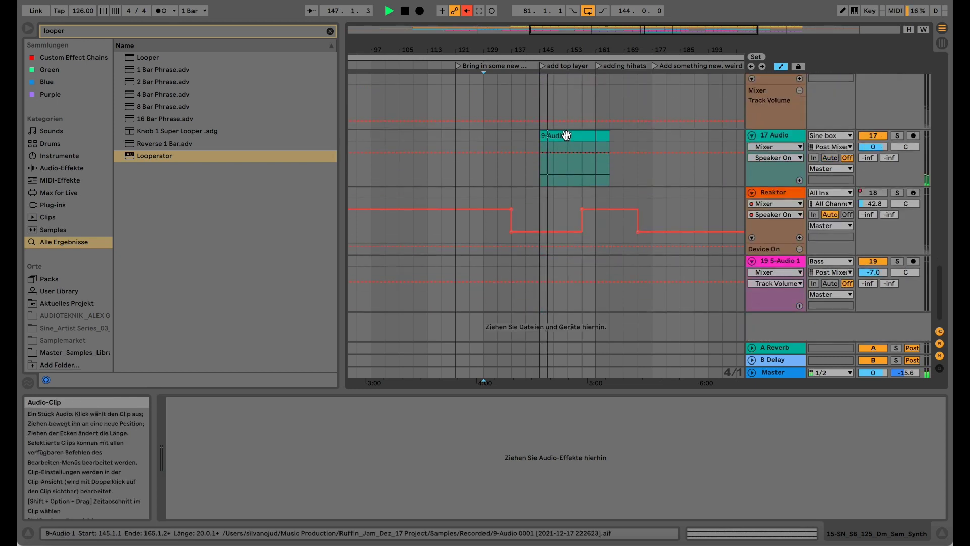
scroll(566, 135, up, 8)
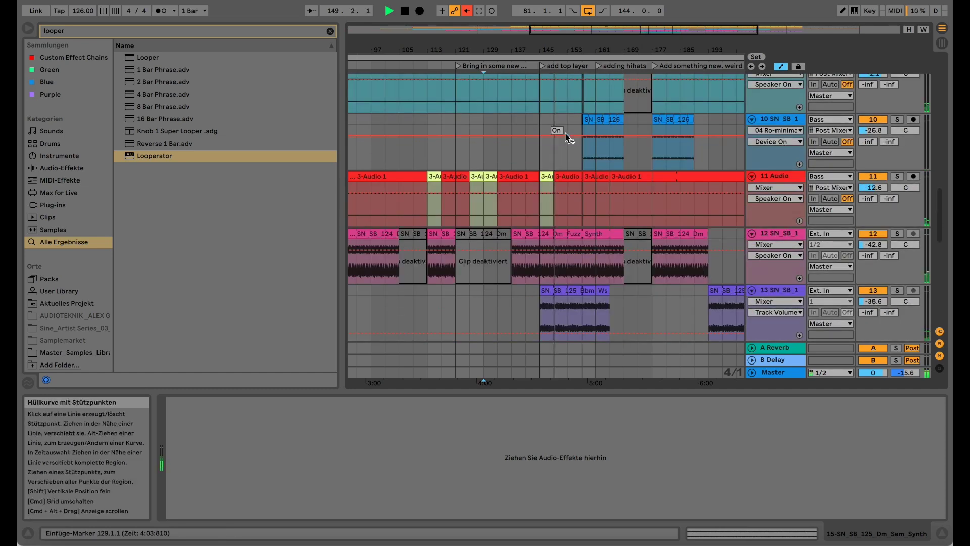
scroll(579, 187, down, 3)
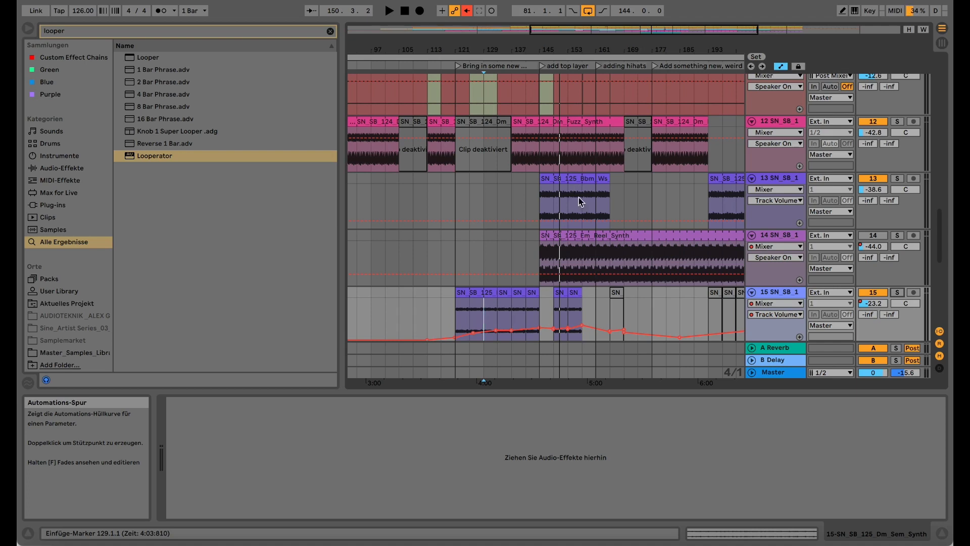
- Override the SN_SB_125_Dm_Sem_Synth track volume manually at -22.0 dB and re-enable the overridden automation
scroll(552, 303, down, 2)
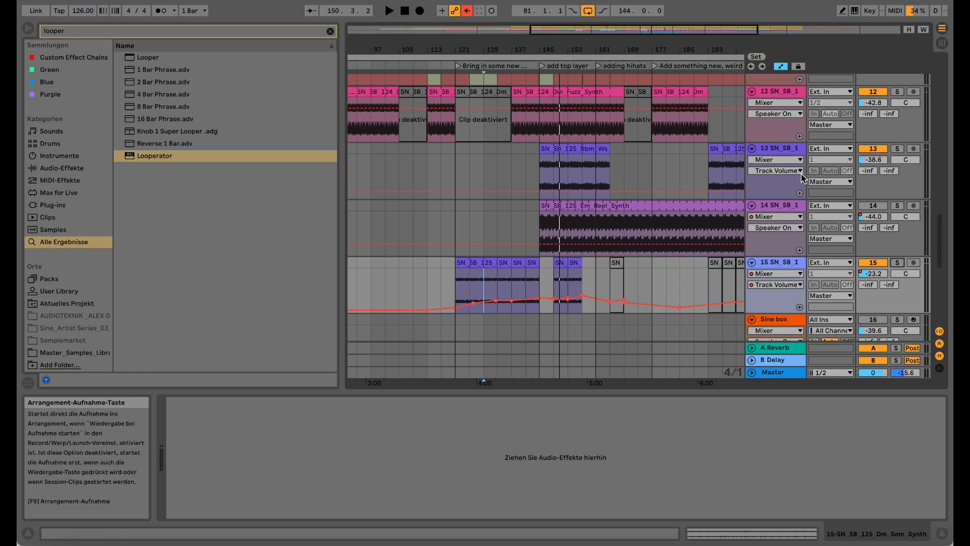
click(876, 277)
drag(877, 277, 876, 276)
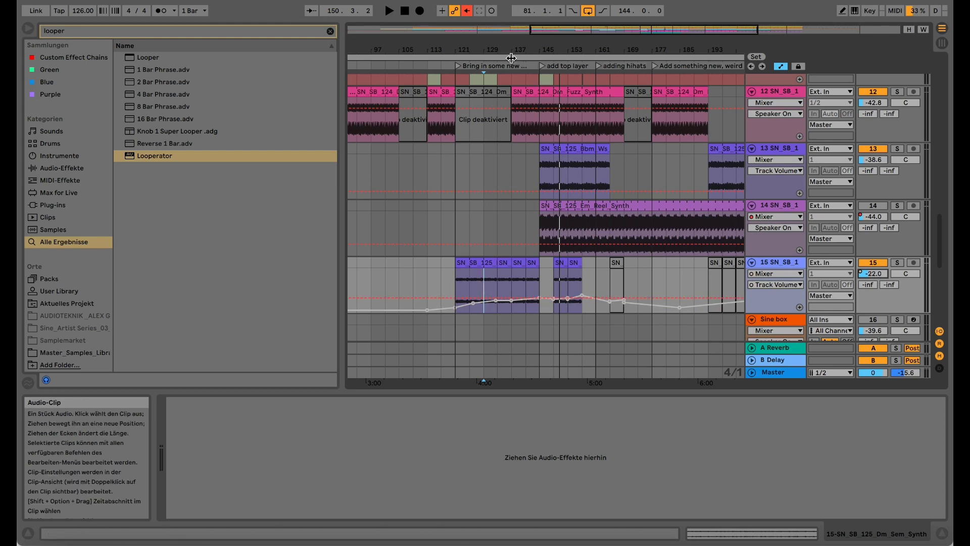
click(467, 11)
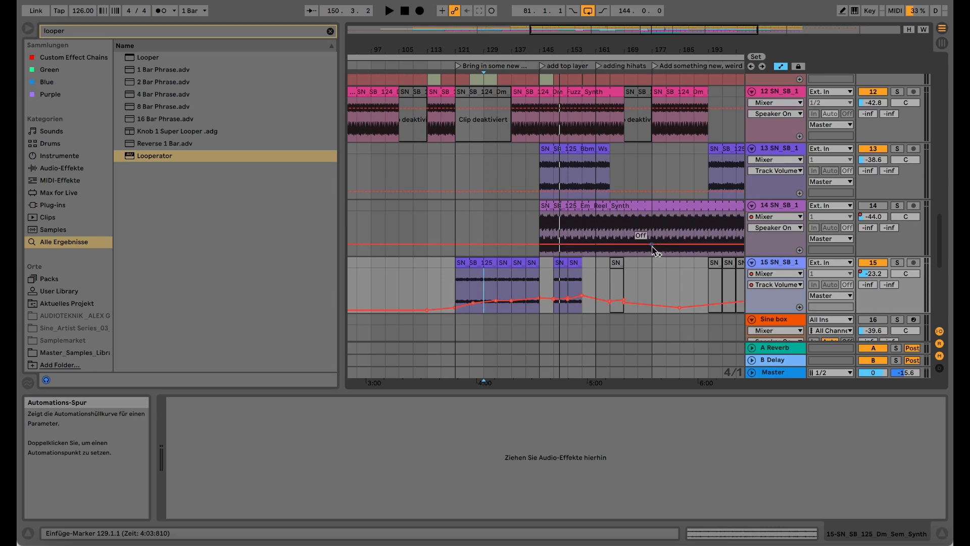
- Examine the deactivated clip section just before bar 145 on the 4-Audio 1 track, with the track soloed
scroll(636, 168, up, 3)
scroll(636, 168, up, 10)
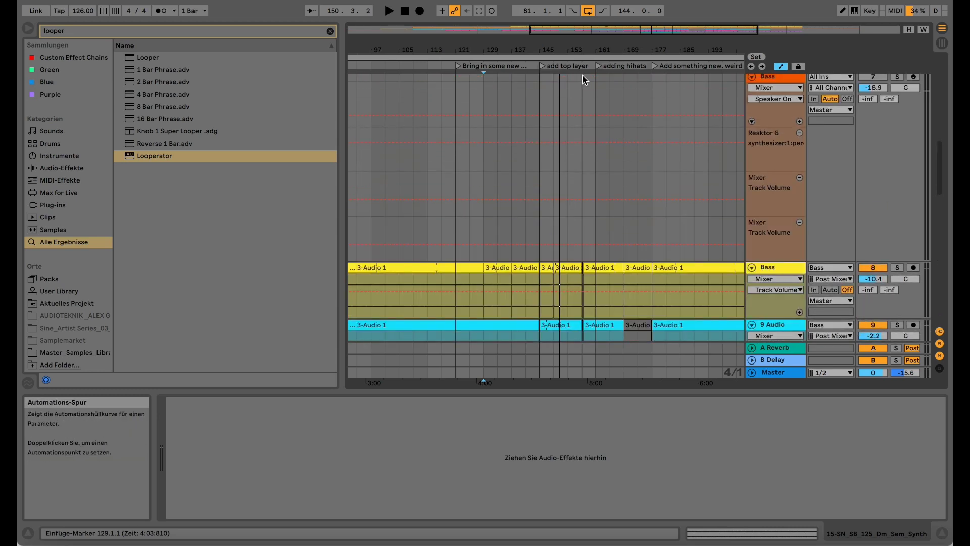
scroll(597, 168, up, 3)
scroll(598, 168, up, 10)
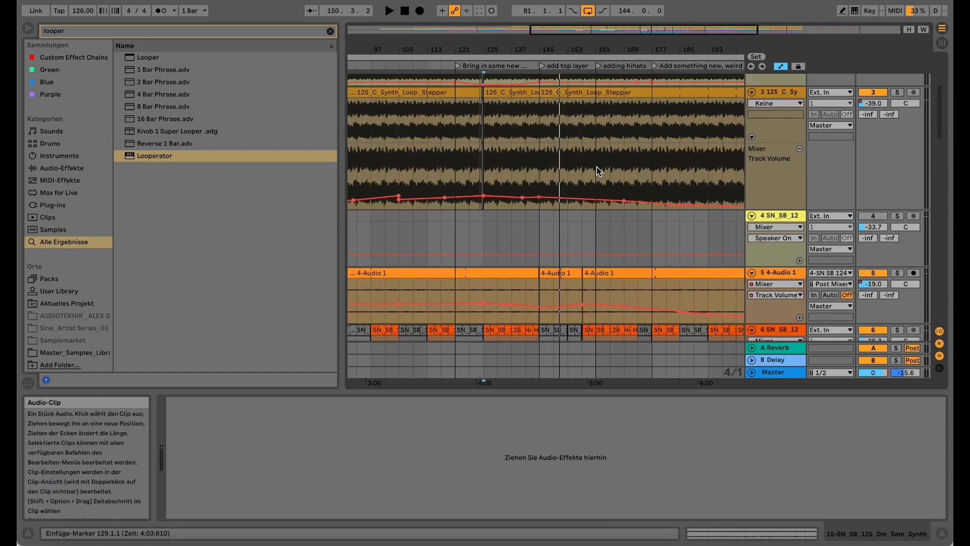
scroll(596, 167, down, 13)
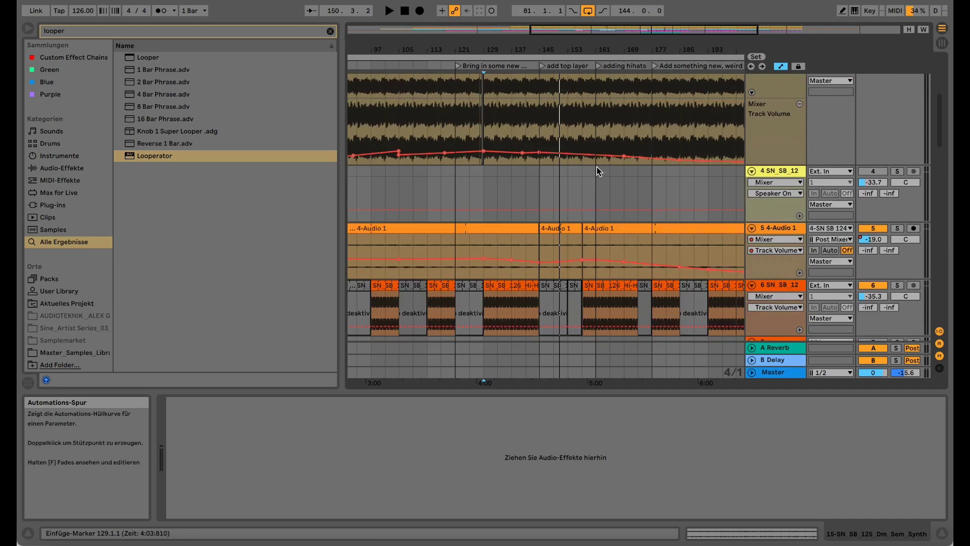
drag(578, 45, 529, 90)
drag(527, 49, 552, 58)
scroll(540, 130, up, 3)
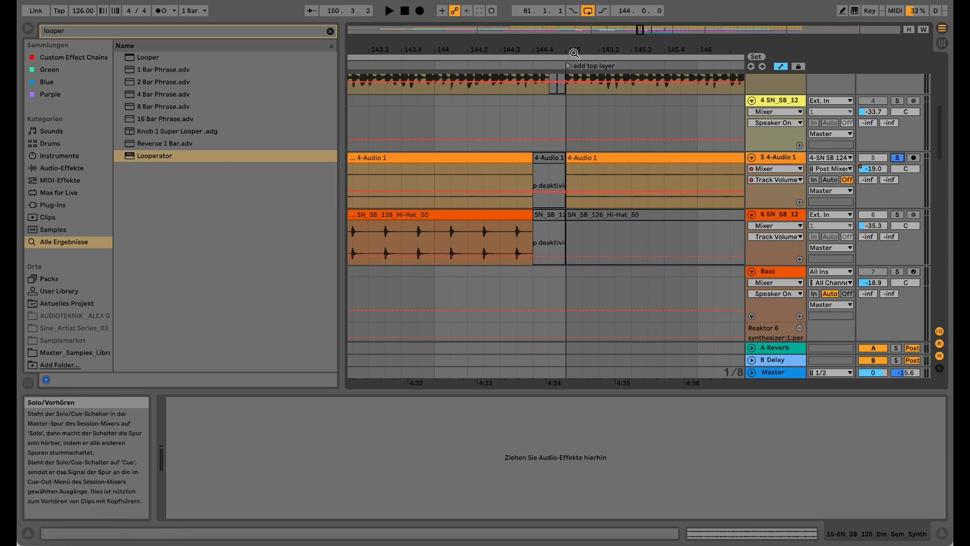
- Play the transition into bar 145 with 4-Audio 1 soloed, and turn its solo off
key(space)
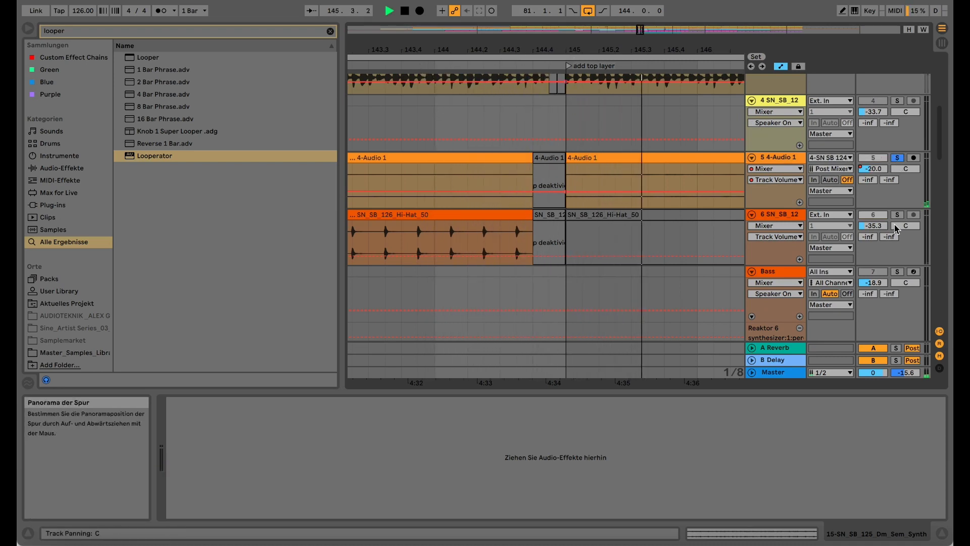
key(space)
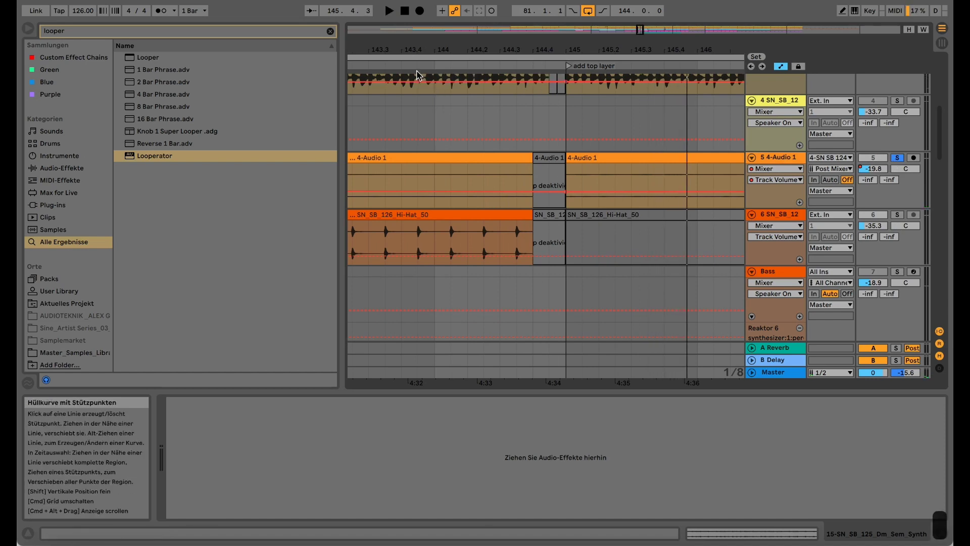
key(space)
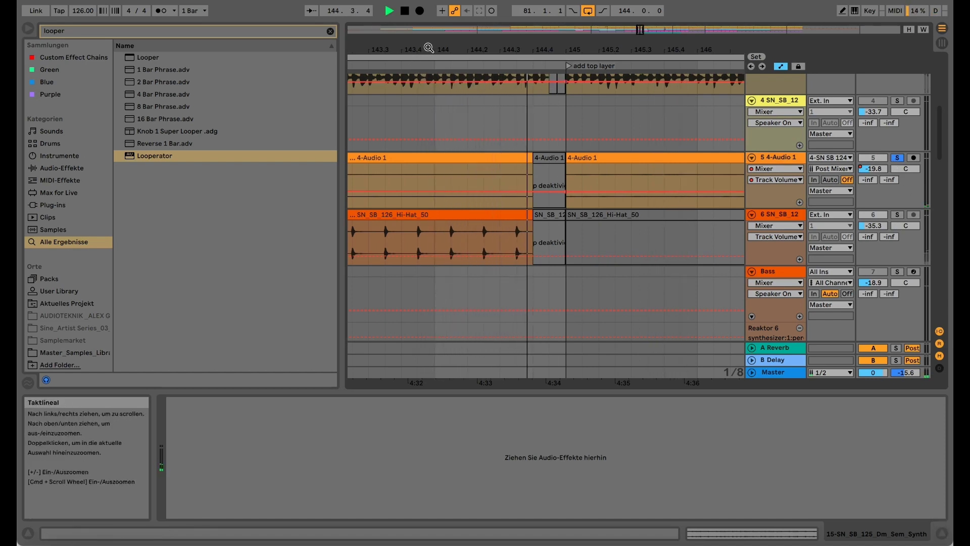
key(space)
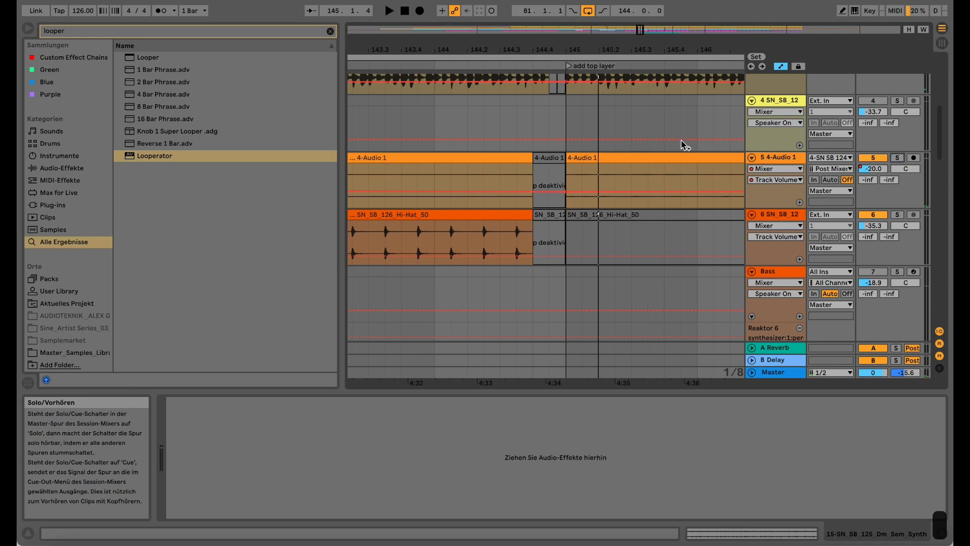
- Open the Looperator plug-in window on the 4-Audio 1 track to examine its effect pattern, and close it
scroll(494, 133, down, 3)
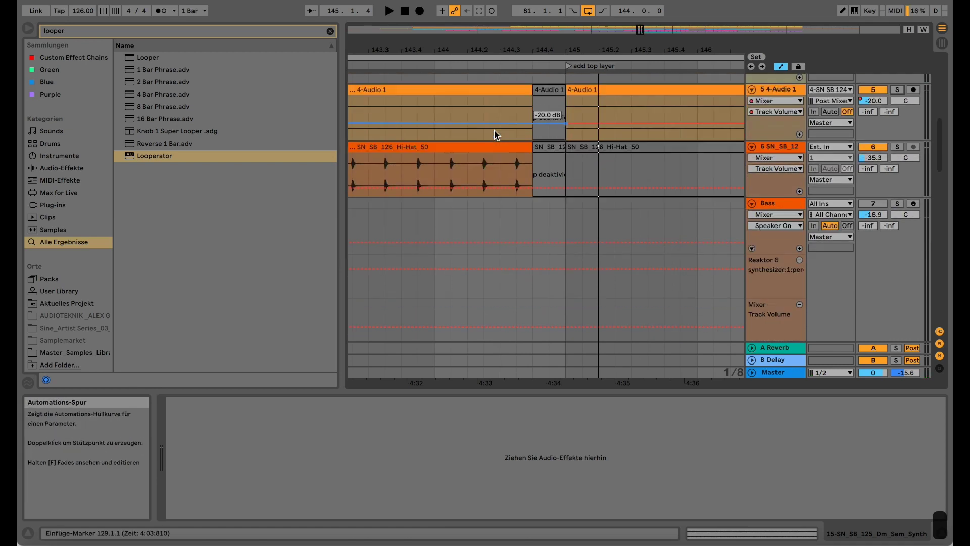
click(758, 143)
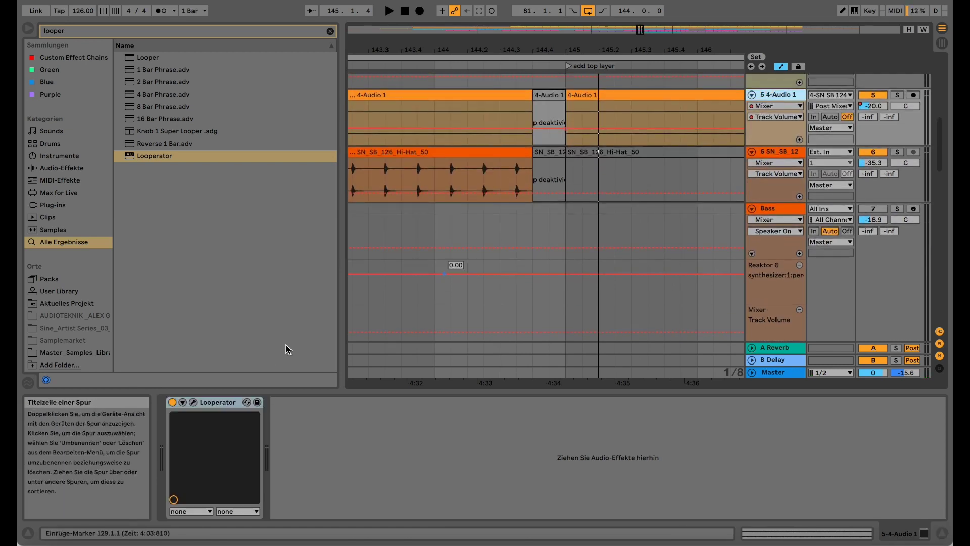
click(193, 402)
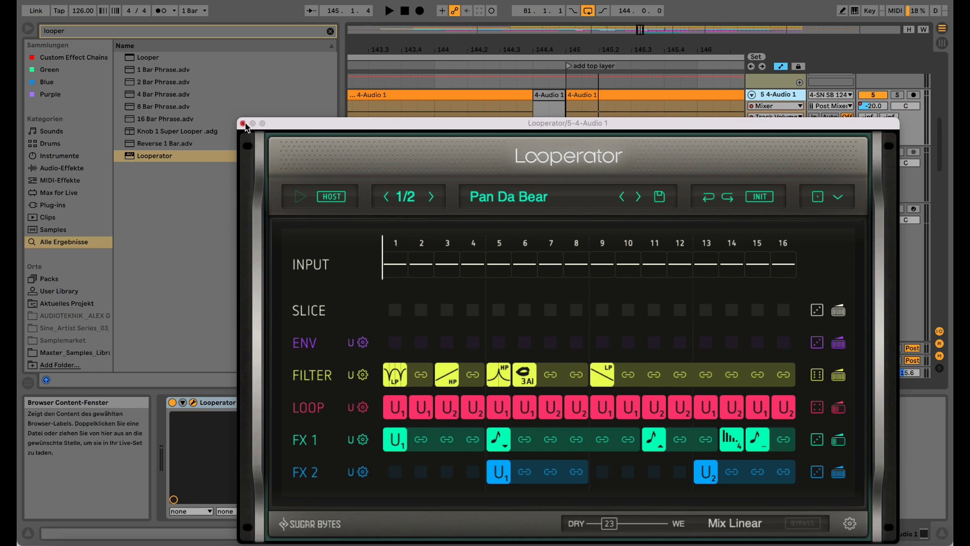
click(243, 123)
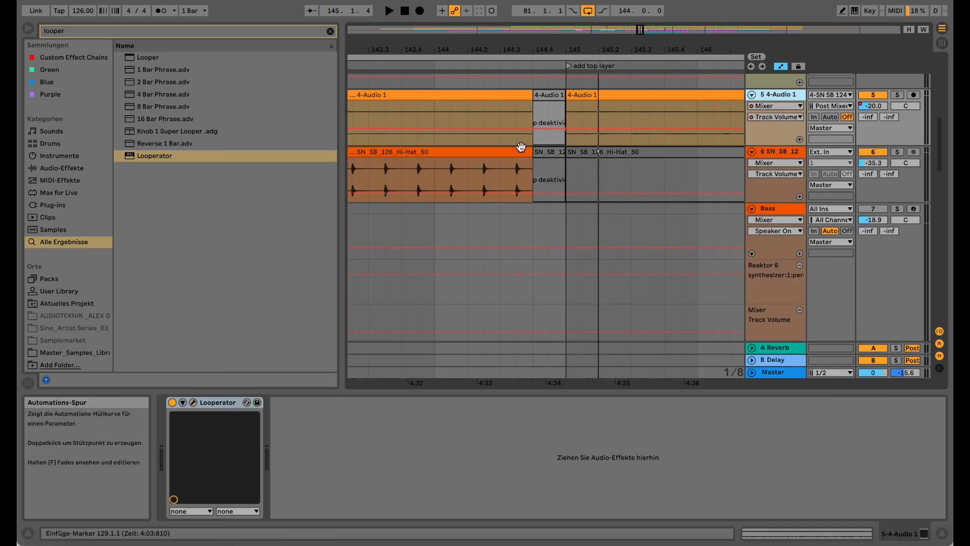
- Play the SN_SB_126_Hi-Hat_50 track soloed in the section before bar 145, and turn its solo off
drag(565, 50, 561, 30)
click(541, 159)
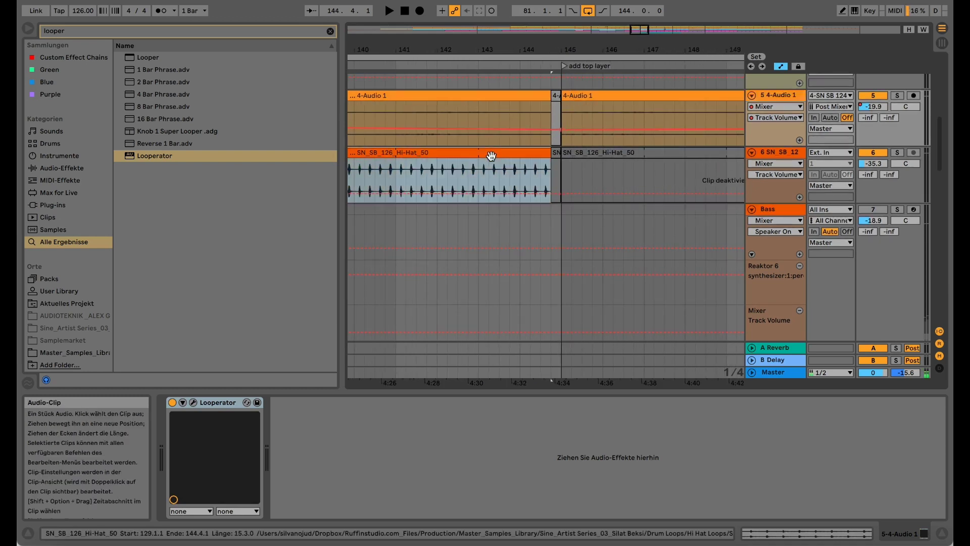
click(896, 152)
key(space)
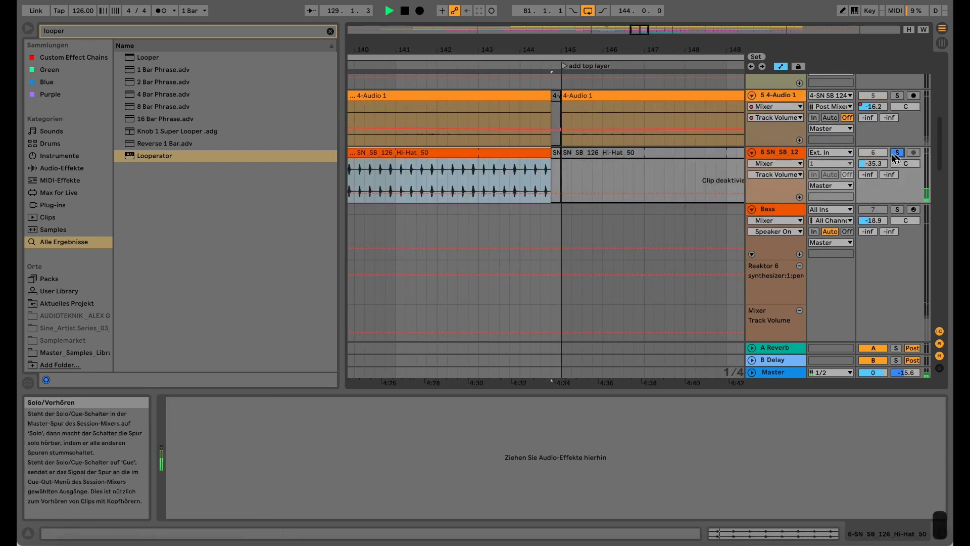
click(489, 177)
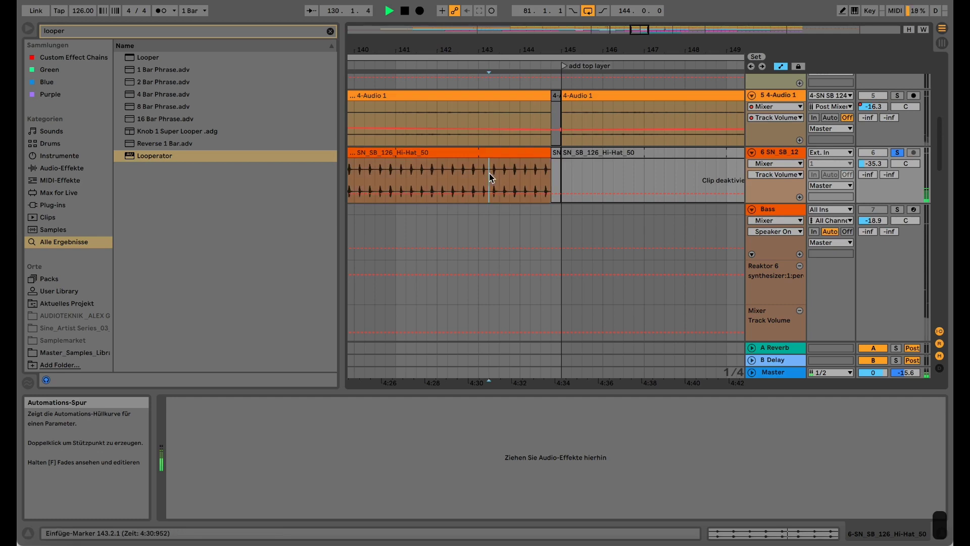
key(space)
click(897, 153)
- Split the clips over the range 144.4.3 to 145.1.1 from the 125_C_Synth_Loop_Stepper track down to the SN_SB_126_Hi-Hat_50 track
scroll(601, 180, up, 6)
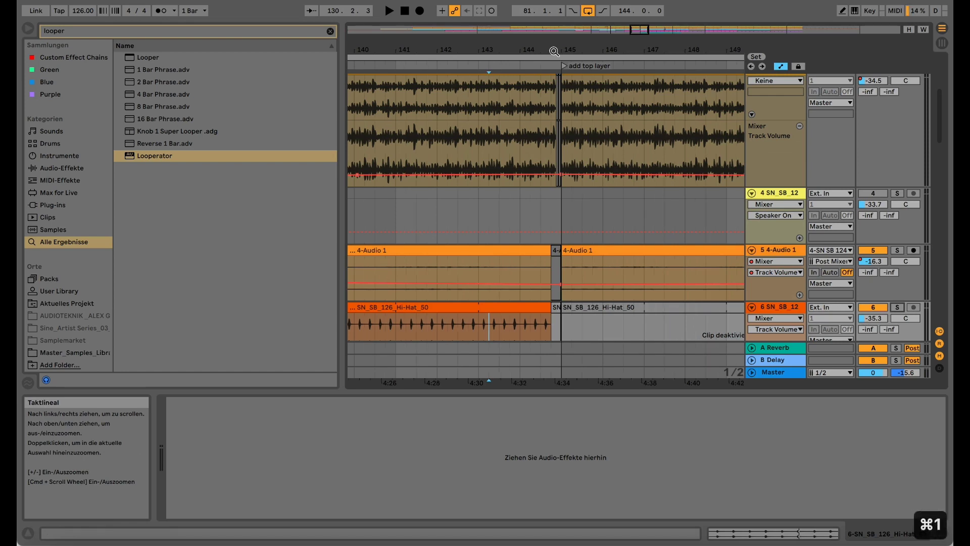
drag(552, 51, 585, 155)
drag(567, 115, 574, 111)
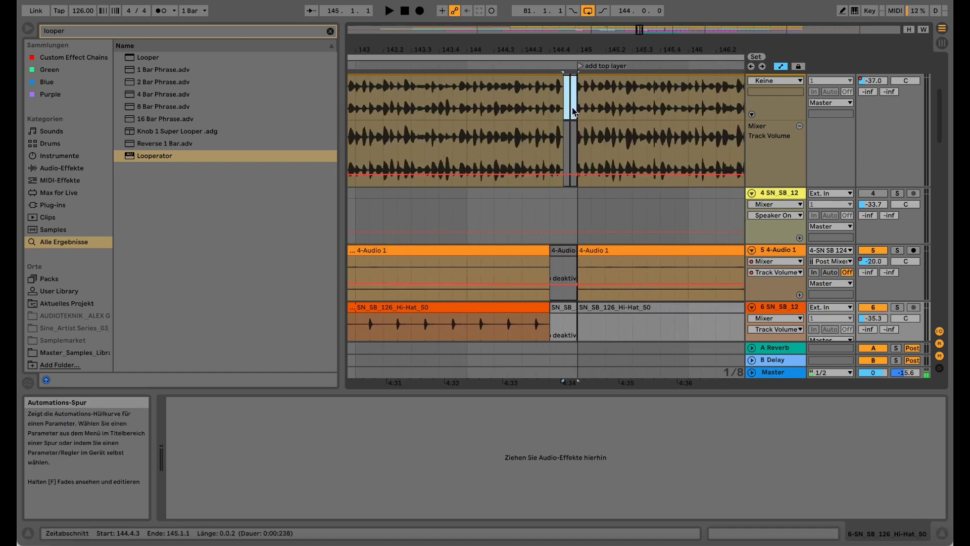
drag(581, 215, 574, 321)
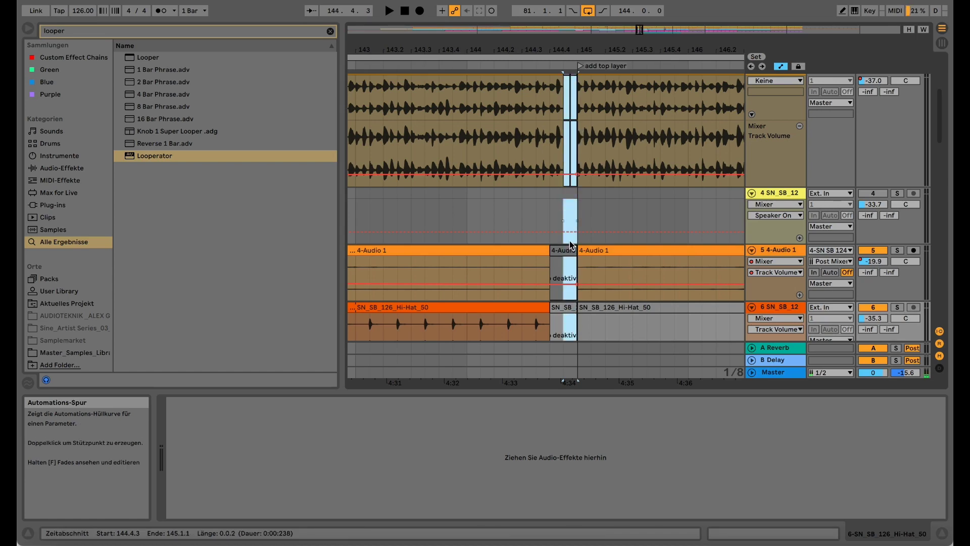
scroll(569, 241, up, 3)
key(super+e)
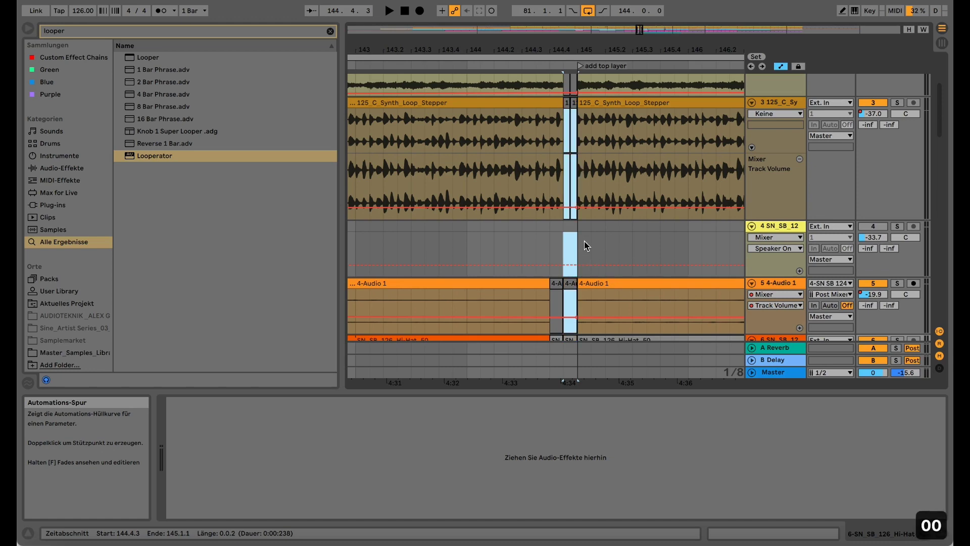
- Examine the deactivated gaps before bar 145 on the Bass and 9 Audio tracks, and play the transition from about bar 140
scroll(581, 265, down, 5)
scroll(582, 268, down, 8)
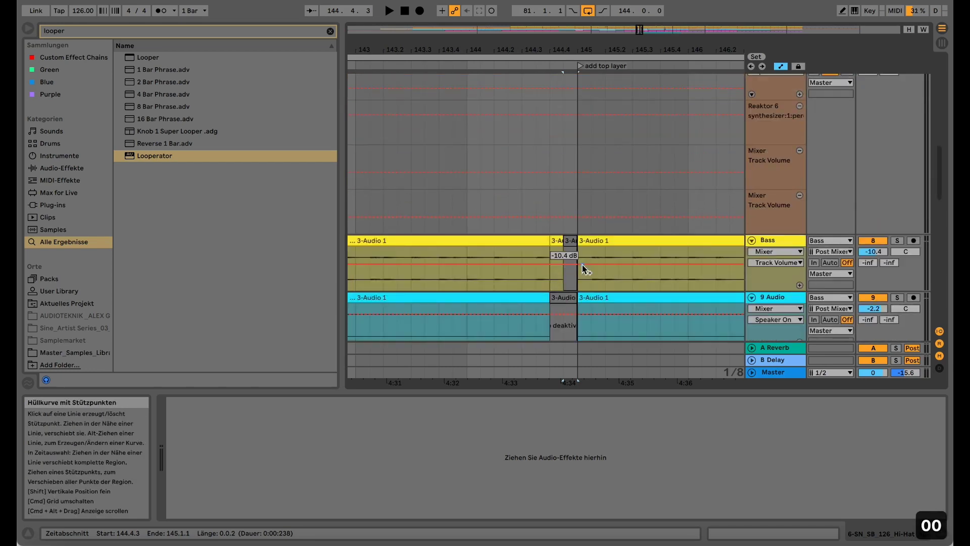
scroll(591, 257, up, 5)
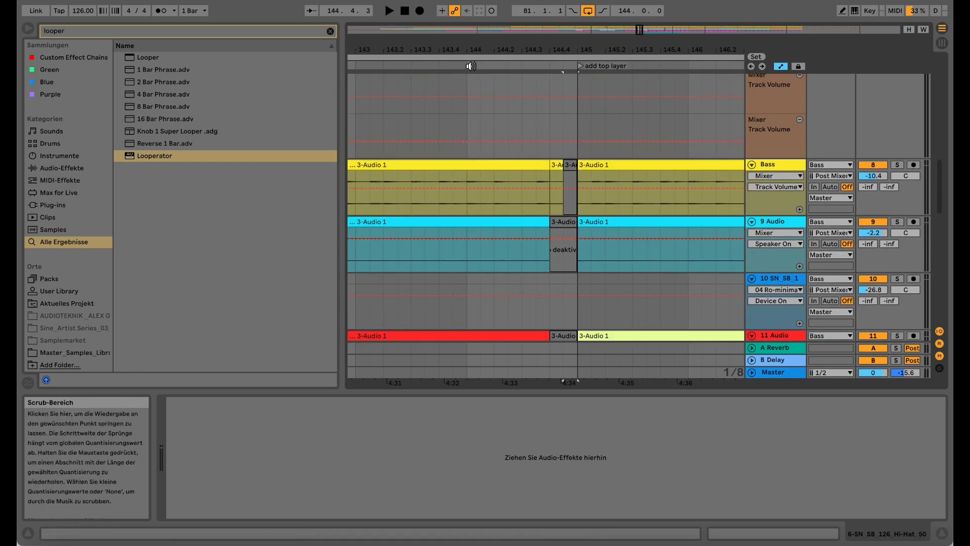
drag(428, 49, 498, 14)
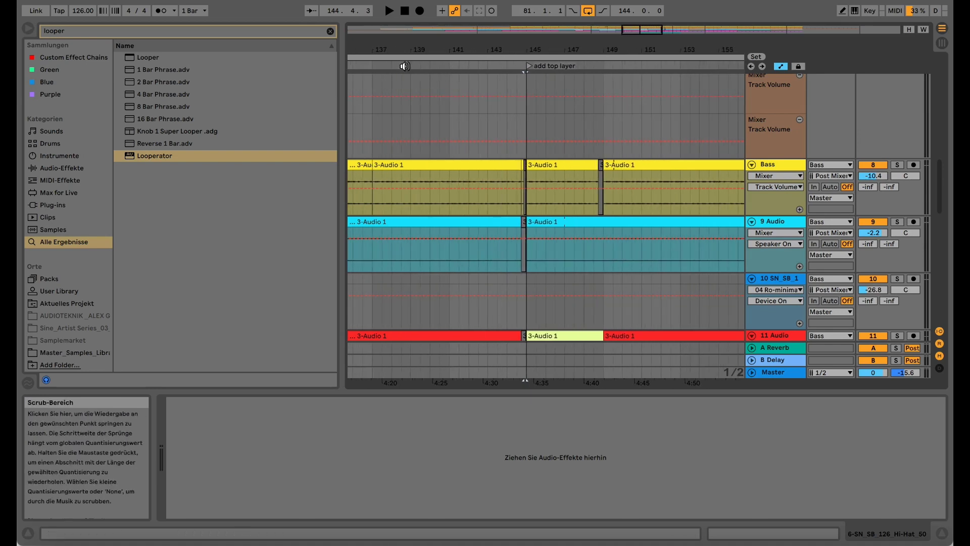
scroll(438, 113, up, 5)
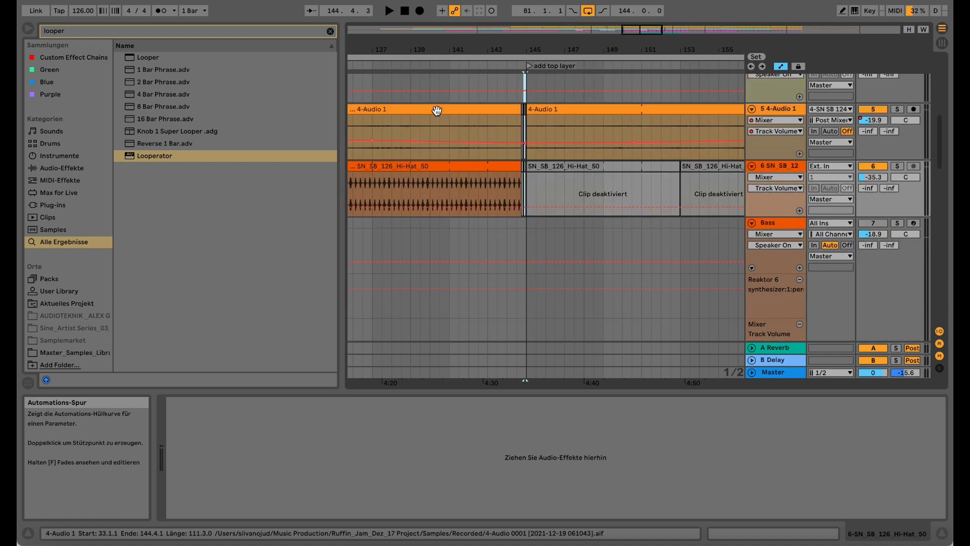
scroll(437, 111, down, 5)
click(436, 61)
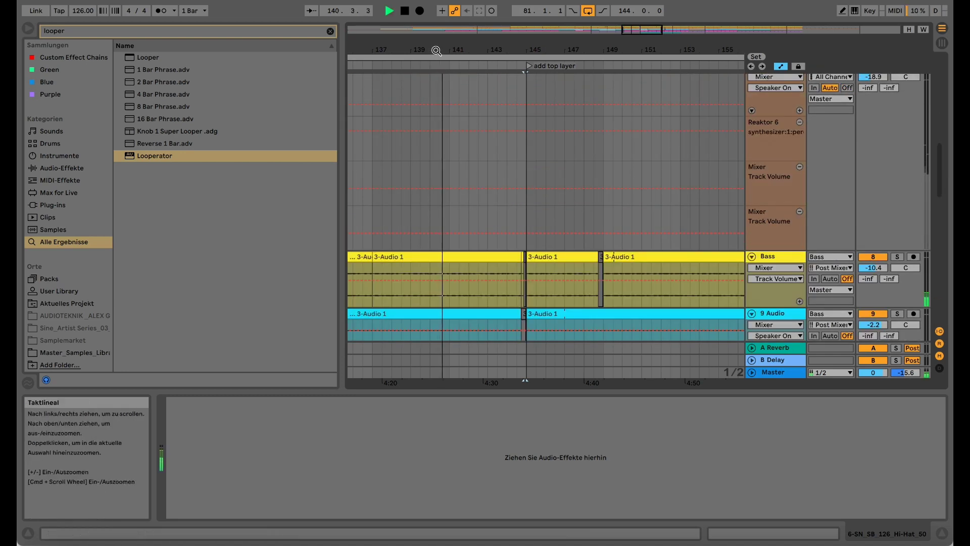
mouse_move(459, 47)
mouse_down()
mouse_move(518, 80)
mouse_move(537, 62)
mouse_move(529, 122)
mouse_move(452, 132)
mouse_move(455, 46)
mouse_up()
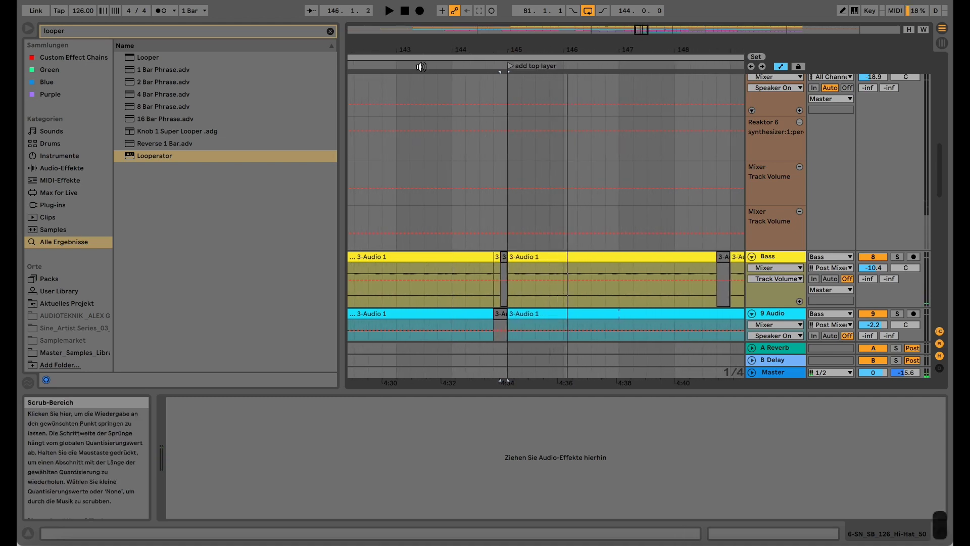
- Replay the arrangement from about bar 140 past the "add top layer" marker, checking the layered clips on the synth and pad tracks
drag(424, 51, 549, 13)
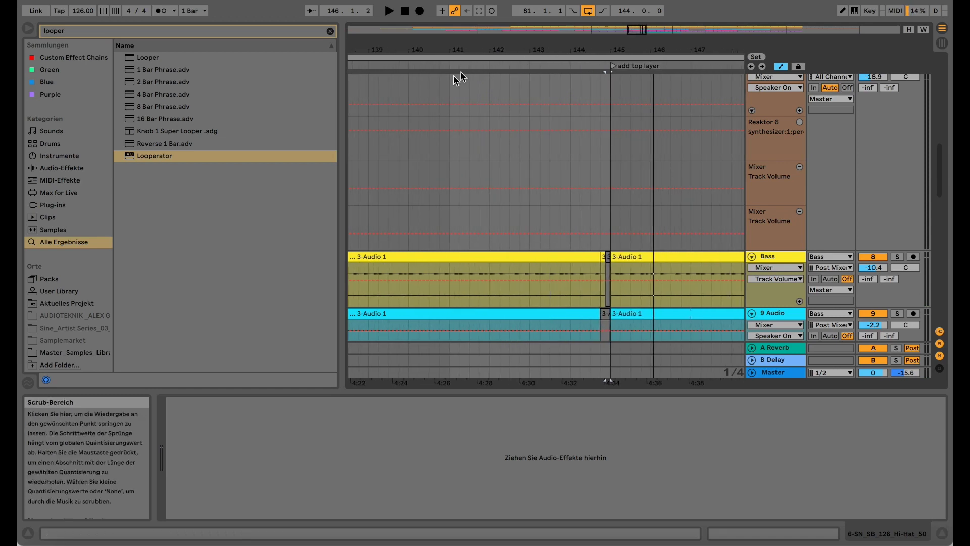
click(415, 66)
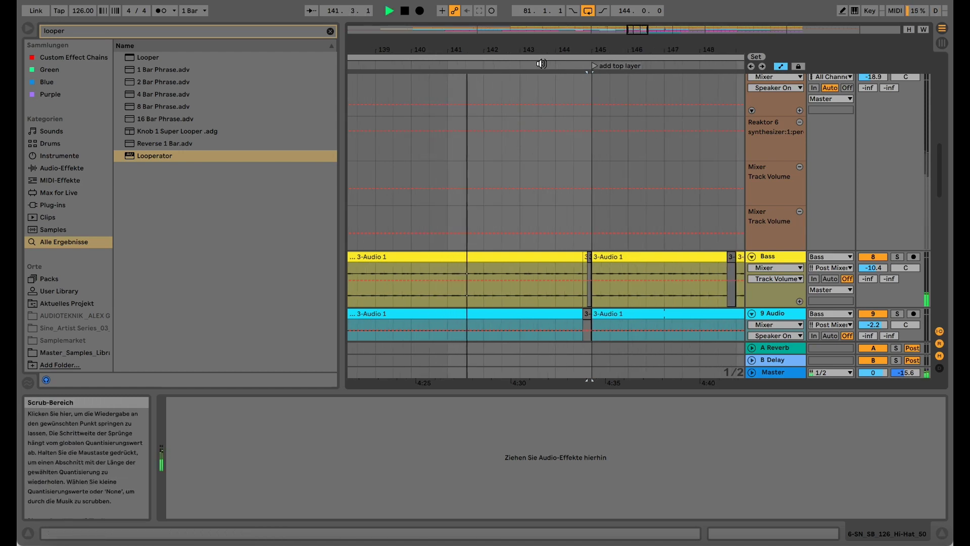
drag(538, 50, 531, 18)
scroll(551, 225, down, 5)
scroll(552, 226, down, 3)
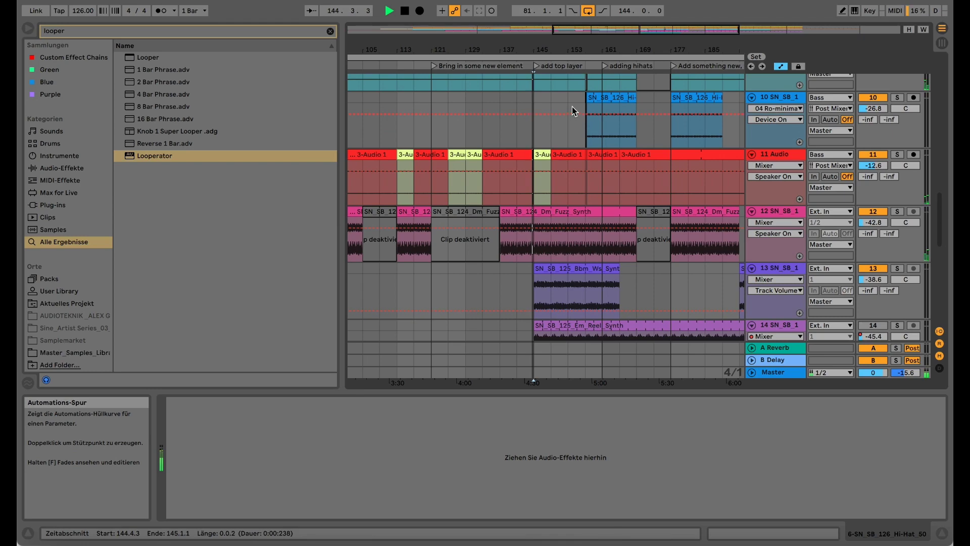
scroll(572, 107, up, 12)
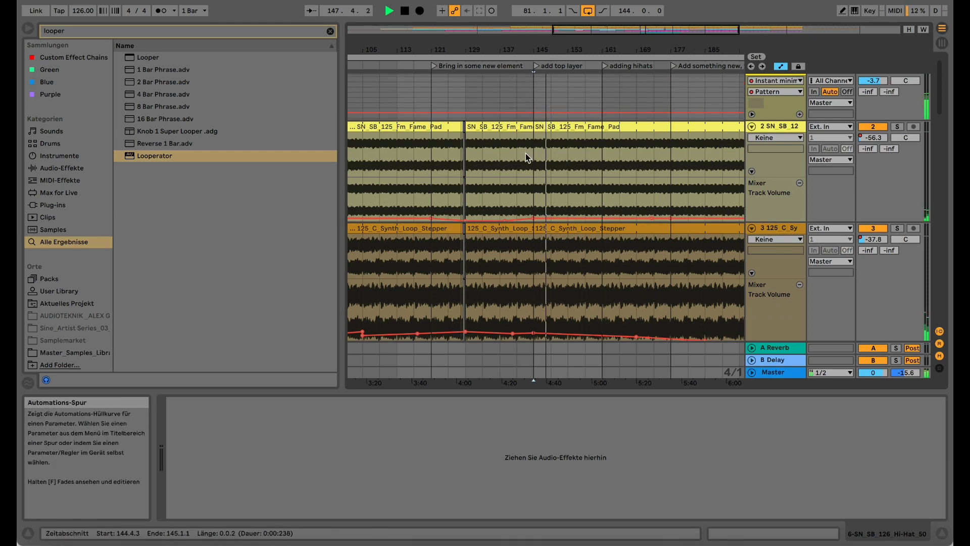
- Examine the clip gap and hi-hat entry around bar 157 during playback, and stop the playback
drag(571, 49, 502, 86)
scroll(494, 210, up, 1)
scroll(494, 209, down, 5)
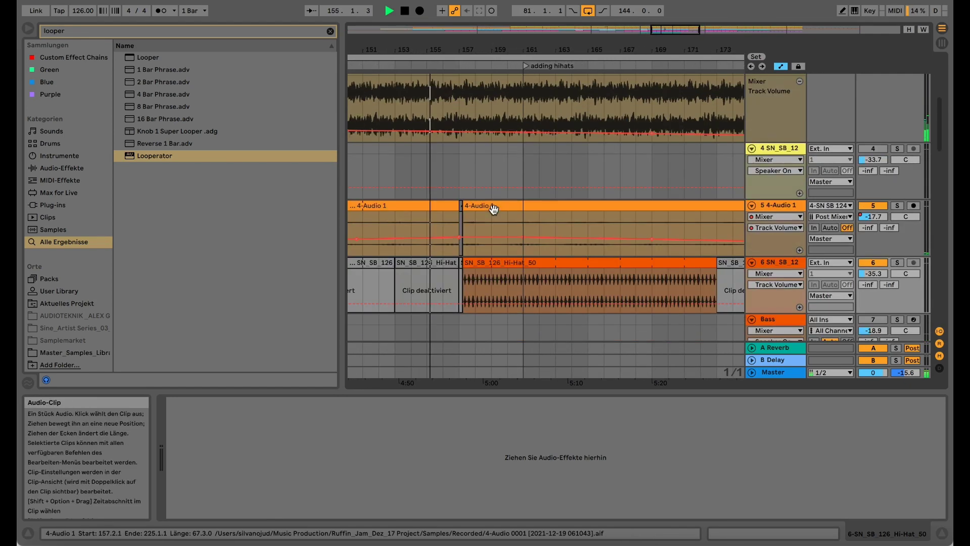
key(space)
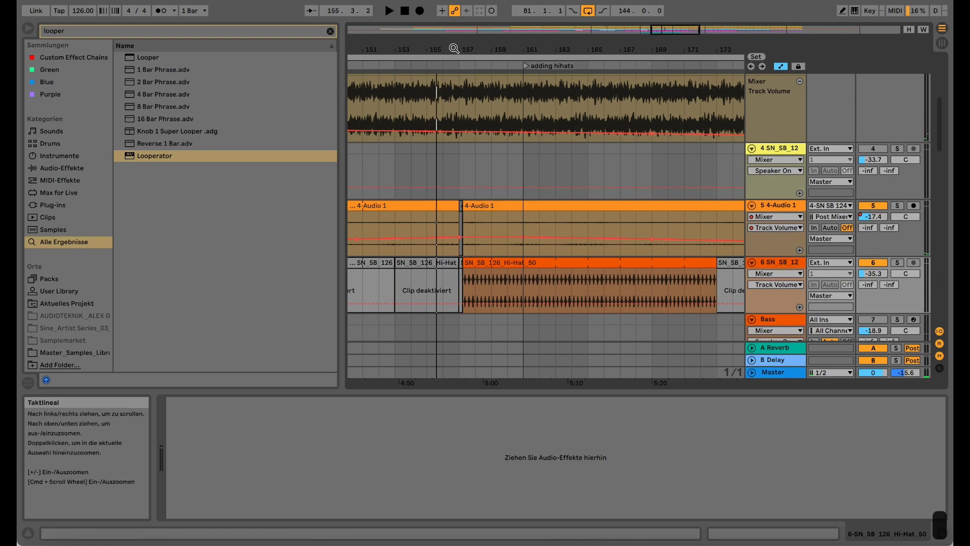
drag(454, 49, 513, 54)
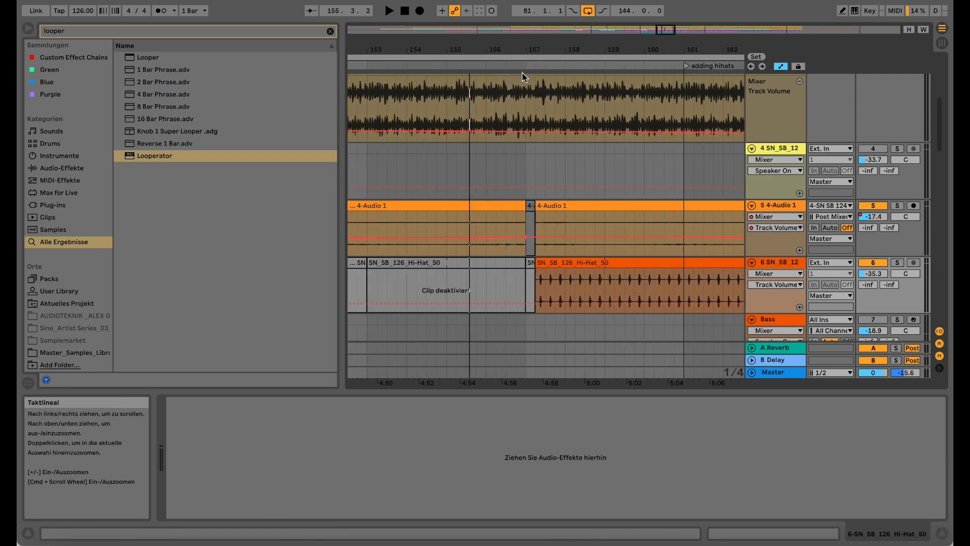
- Widen the arrangement grid to 2/1
key(super+1)
key(super+2)
key(super+2)
key(super+2)
key(super+2)
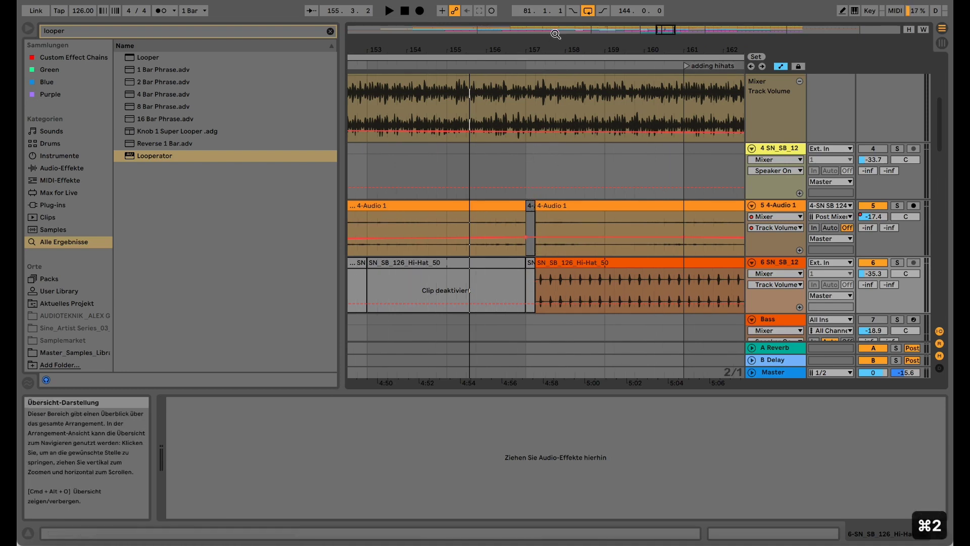
- Play the 4-Audio 1 track soloed before bar 157 and the SN_SB_126_Hi-Hat_50 track soloed from 157.1.1, and clear the solos
click(898, 205)
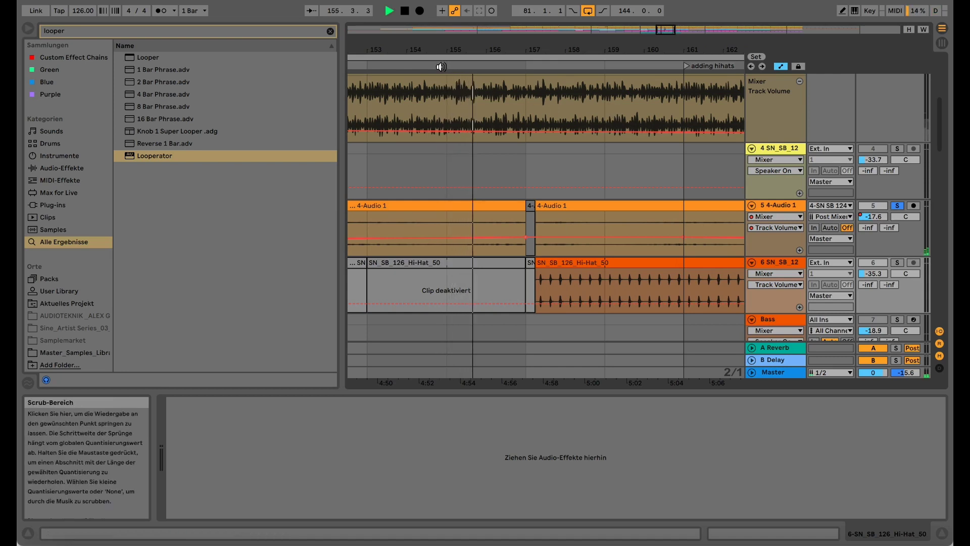
click(894, 263)
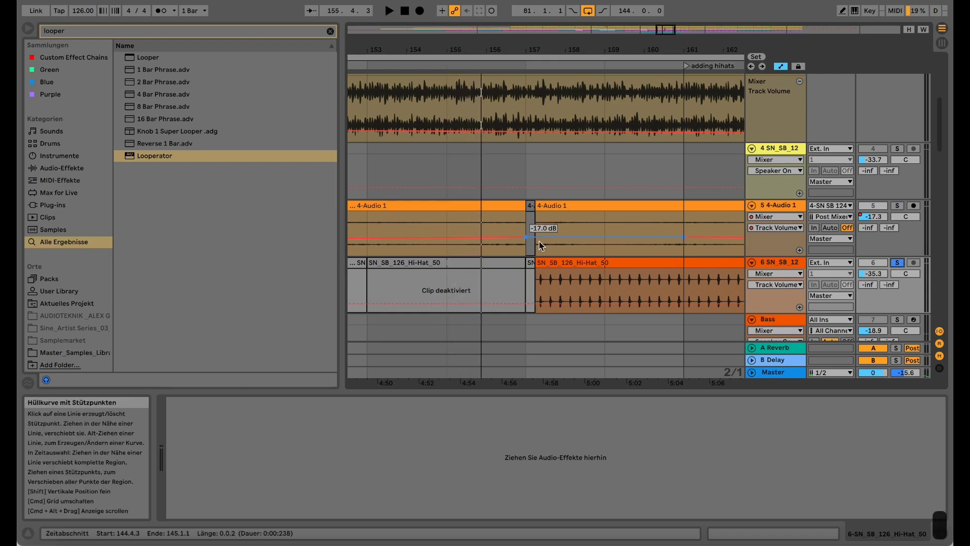
click(537, 274)
key(space)
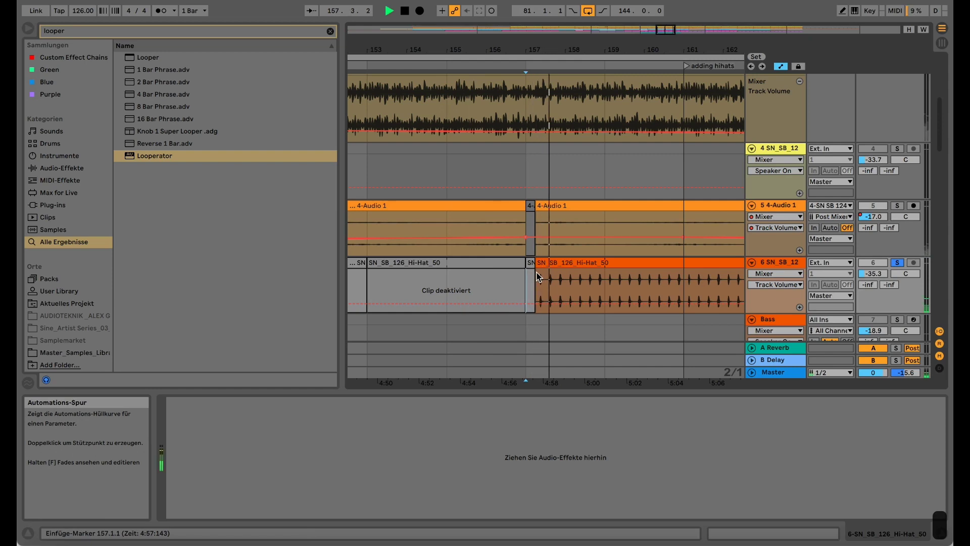
key(space)
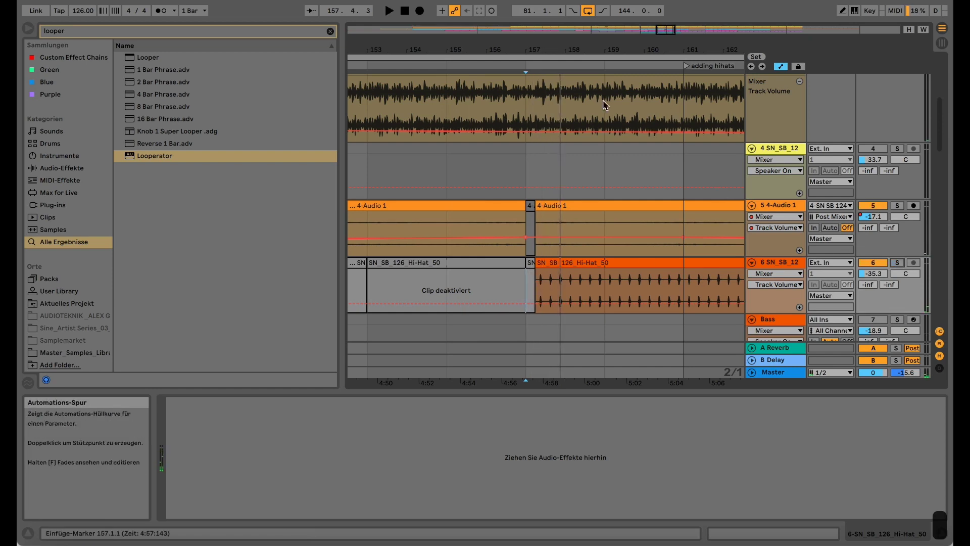
- Select the short deactivated clips at bar 157 on the 4-Audio 1 and SN_SB_126_Hi-Hat_50 tracks to examine the gap
drag(566, 49, 558, 195)
click(556, 206)
click(555, 263)
key(space)
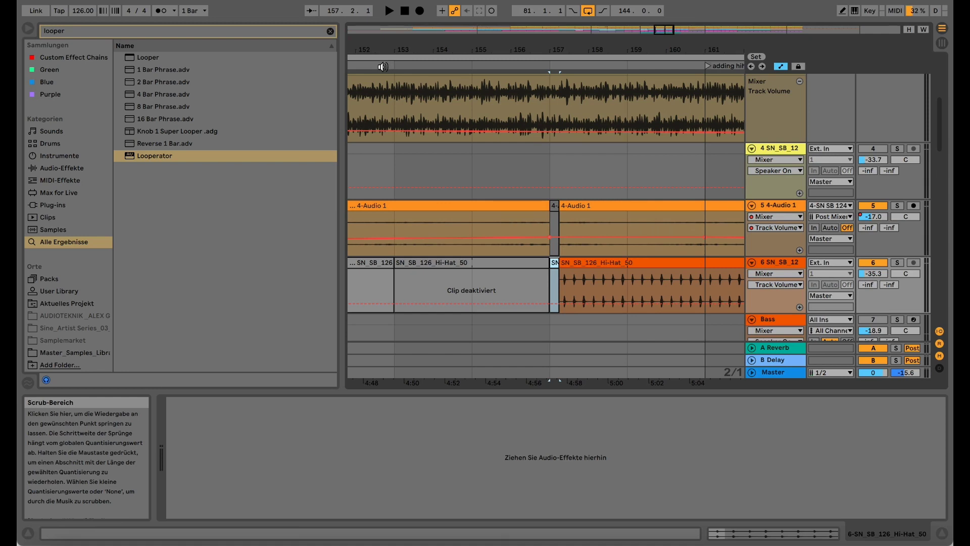
- Start playback of all tracks from about bar 149 and stop it
drag(385, 50, 445, 12)
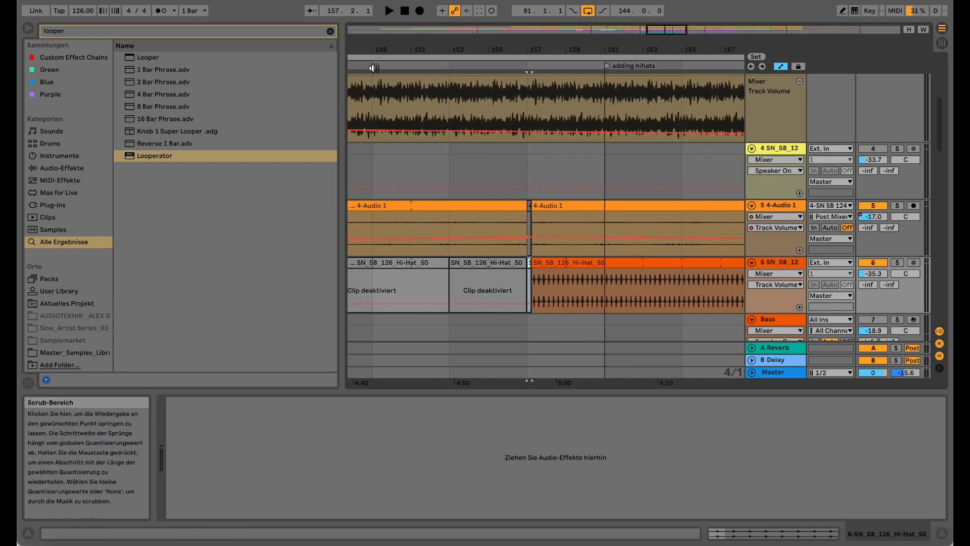
click(374, 68)
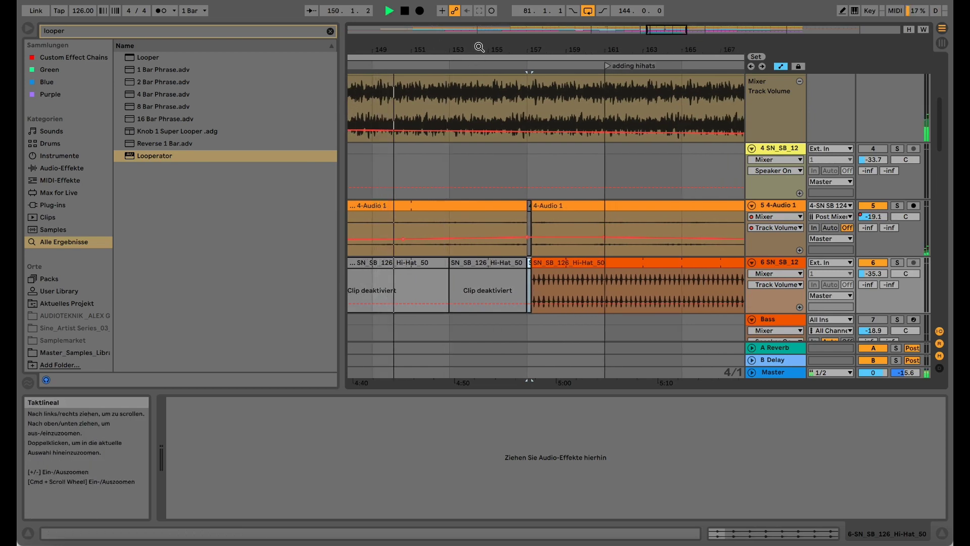
key(space)
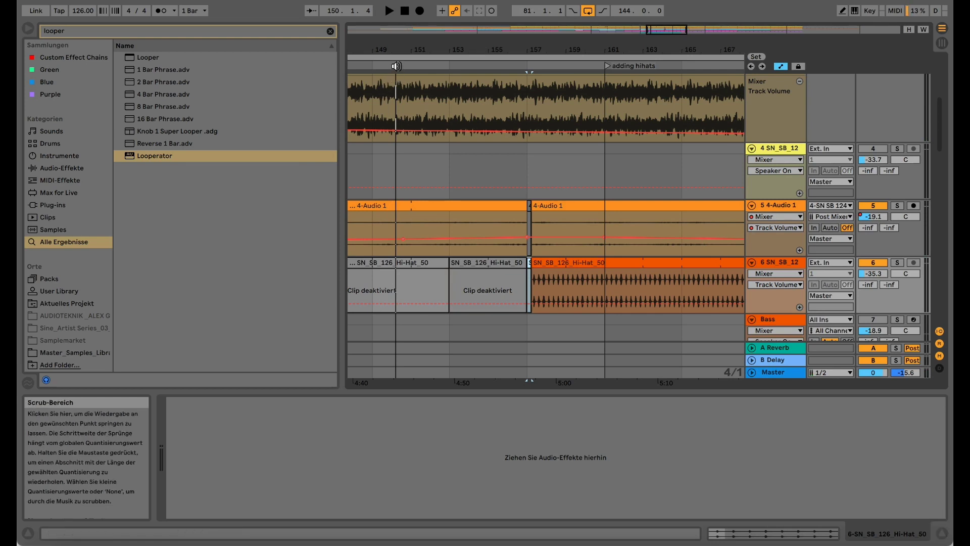
- Play the transition from about bar 152 through the hi-hat entry at bar 157, and replay it from about bar 155
drag(414, 47, 422, 48)
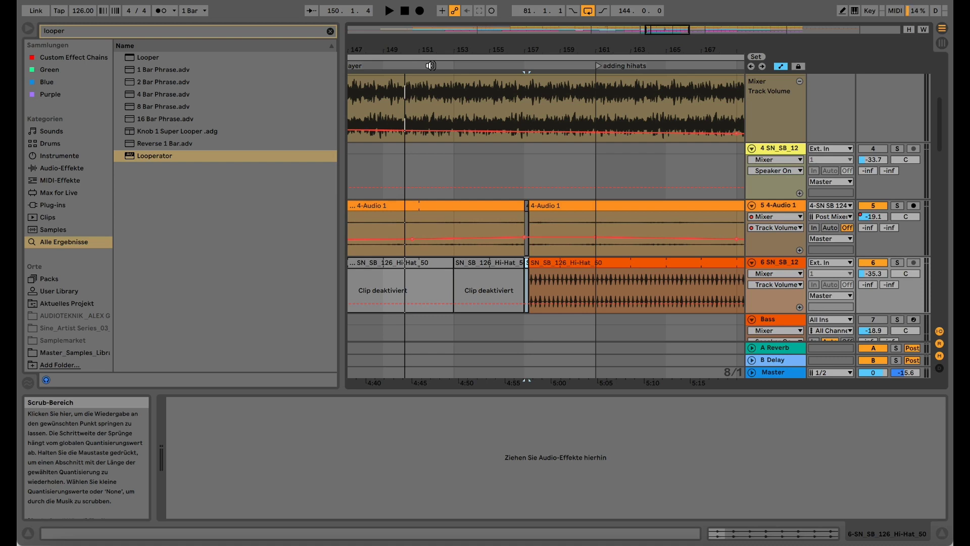
click(435, 66)
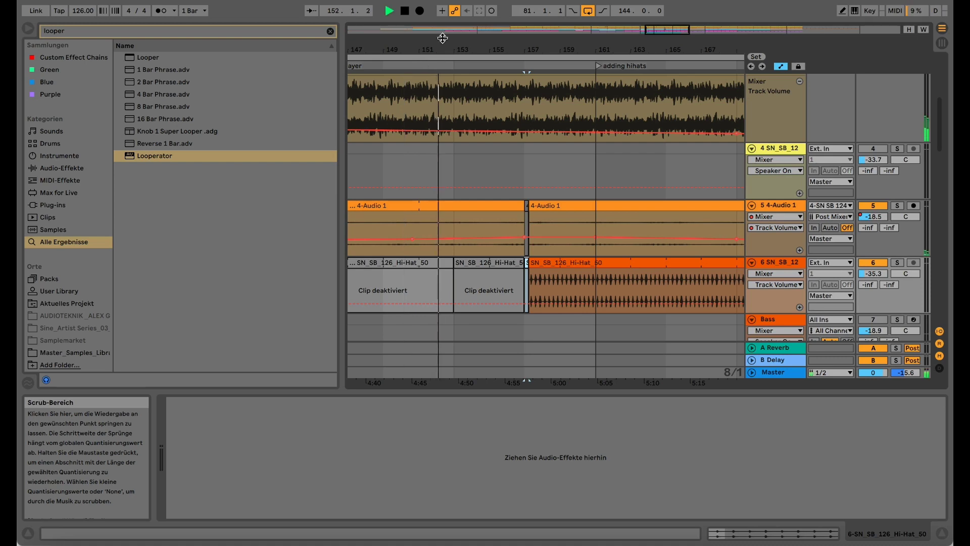
drag(444, 36, 447, 34)
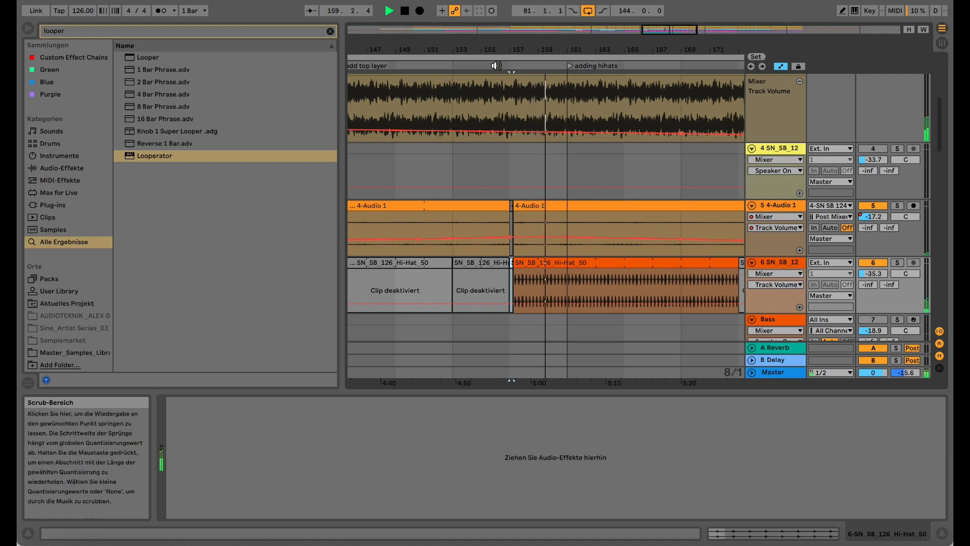
scroll(500, 116, up, 3)
scroll(500, 116, down, 3)
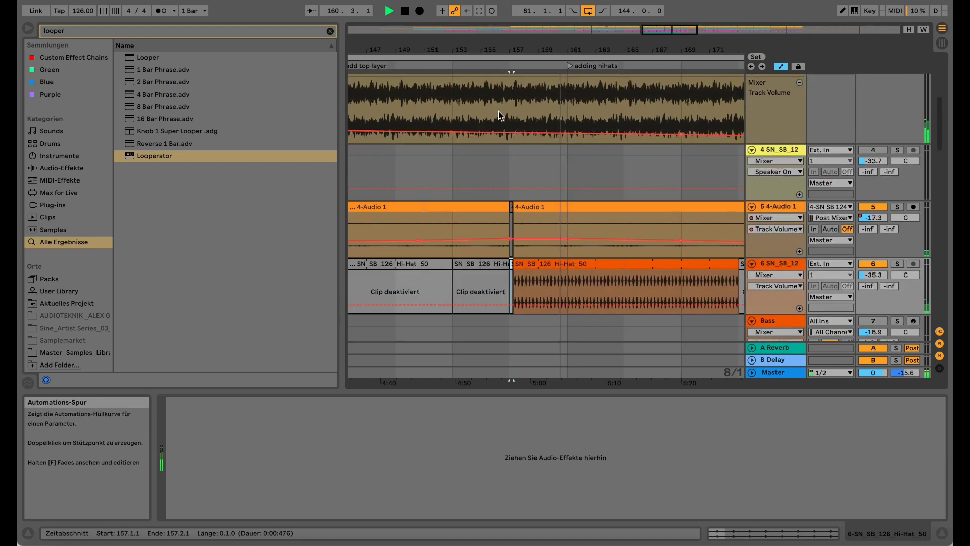
click(488, 66)
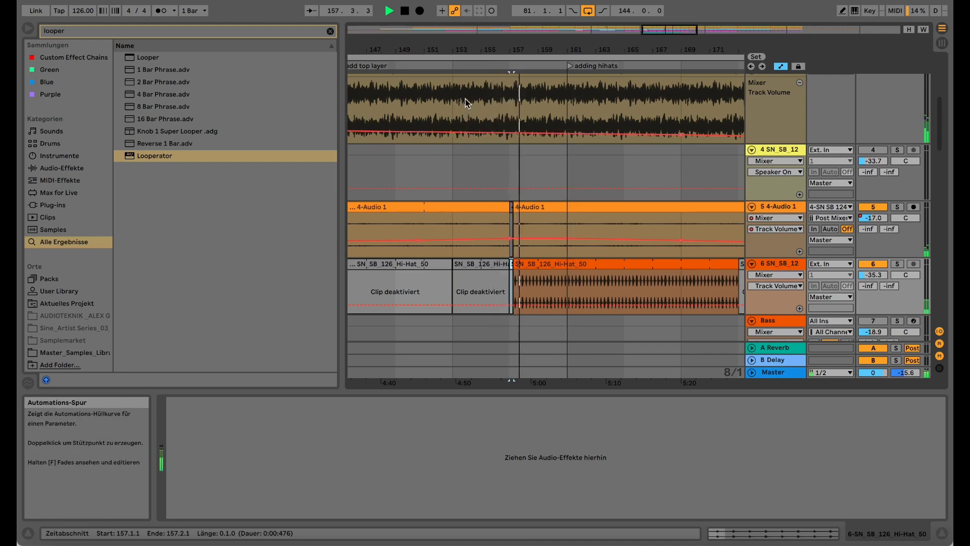
scroll(507, 176, up, 5)
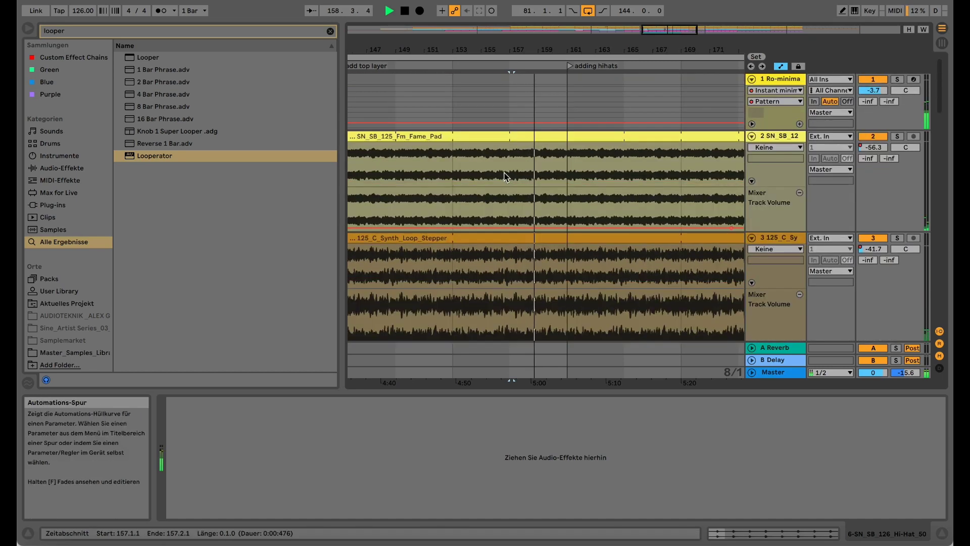
- Expand all automation lanes of the Ro-minimal drum track, stop playback and show the whole arrangement
click(784, 82)
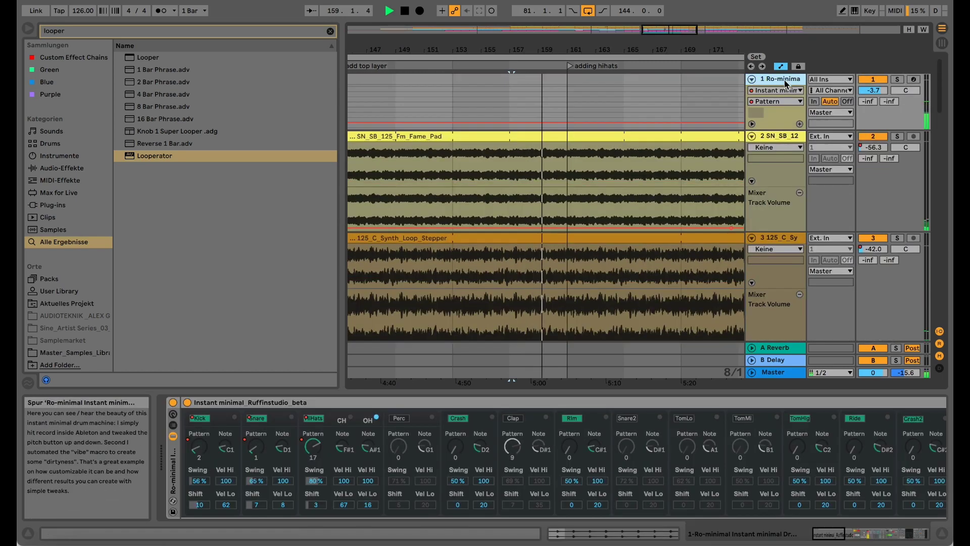
click(752, 123)
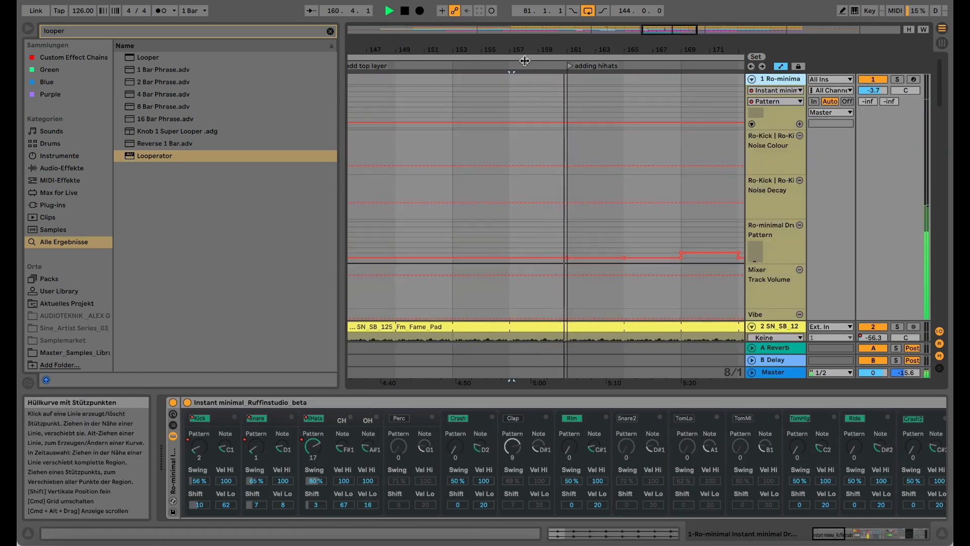
drag(513, 53, 513, 50)
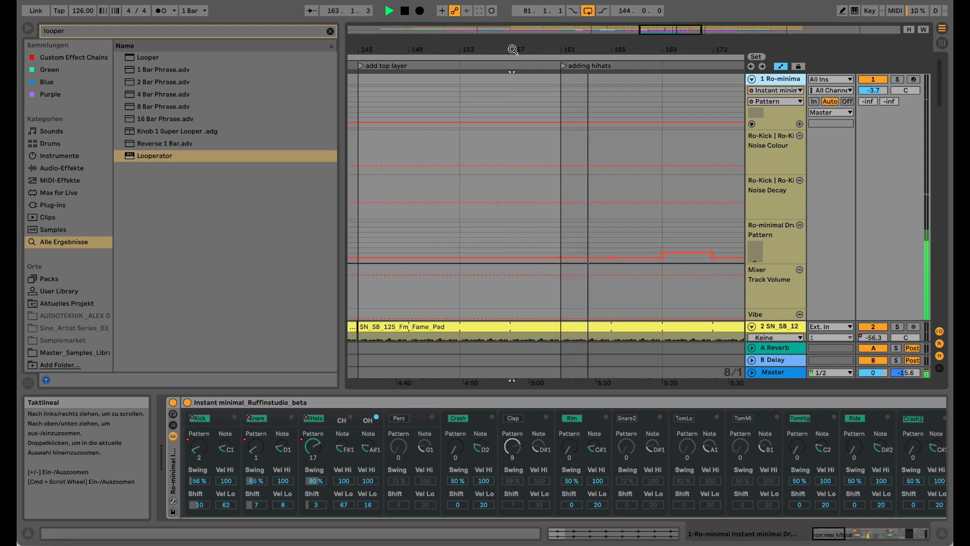
key(space)
drag(517, 46, 517, 7)
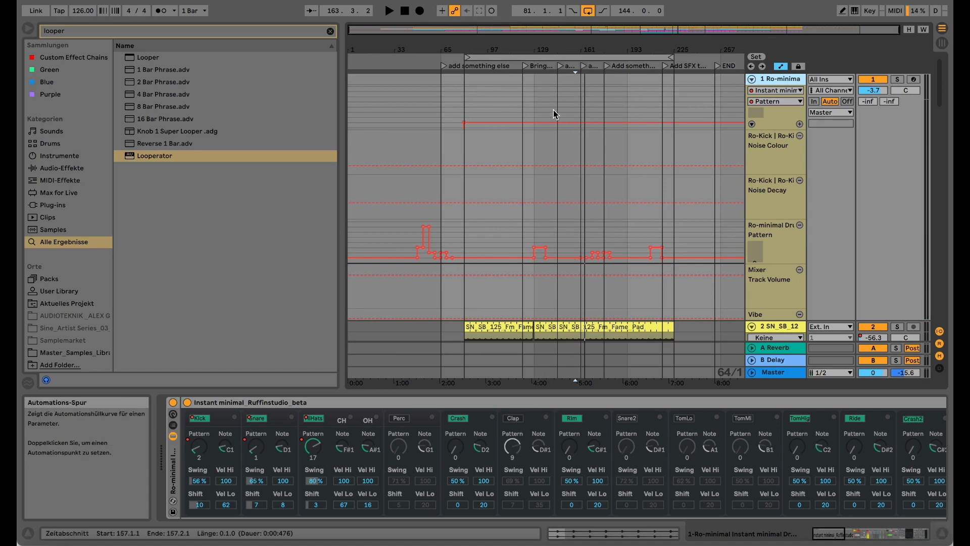
- Examine the drum track's pattern automation changes across bars 33 to 193
mouse_move(550, 49)
mouse_down()
mouse_move(567, 73)
mouse_move(537, 43)
mouse_move(536, 23)
mouse_move(543, 36)
mouse_up()
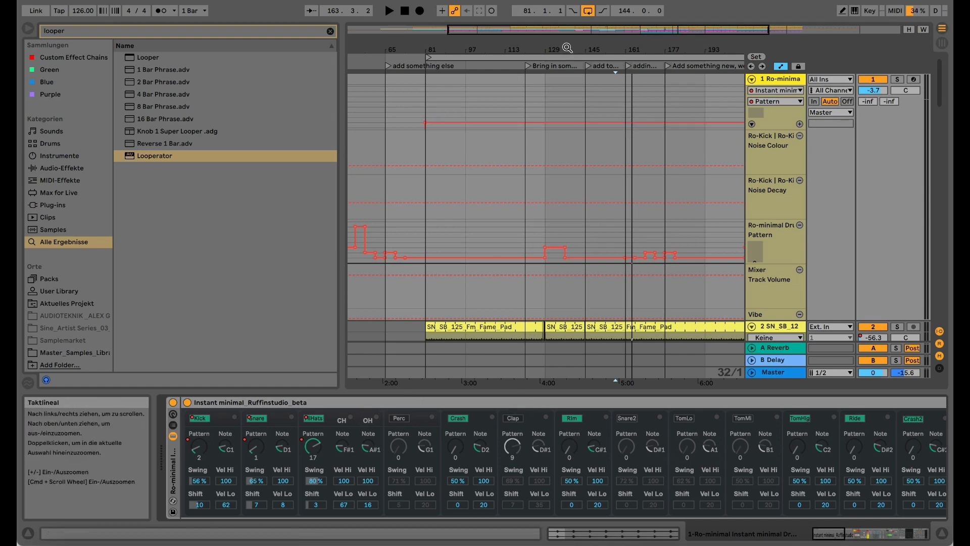
drag(568, 48, 583, 41)
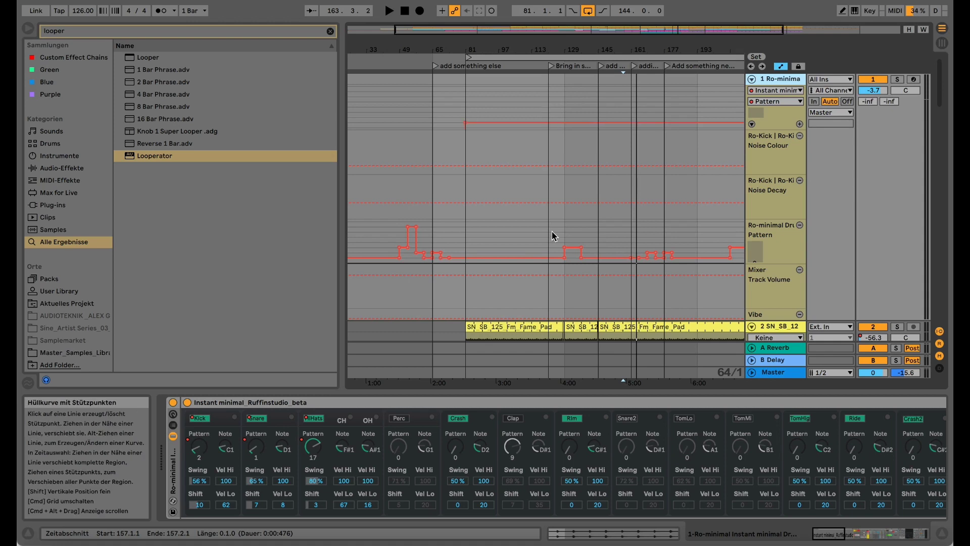
scroll(556, 229, up, 1)
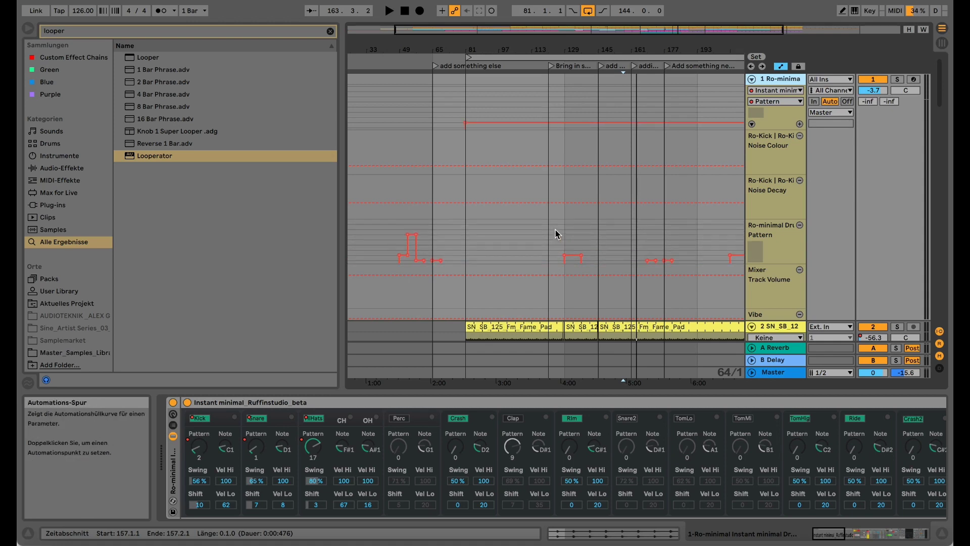
scroll(556, 229, down, 3)
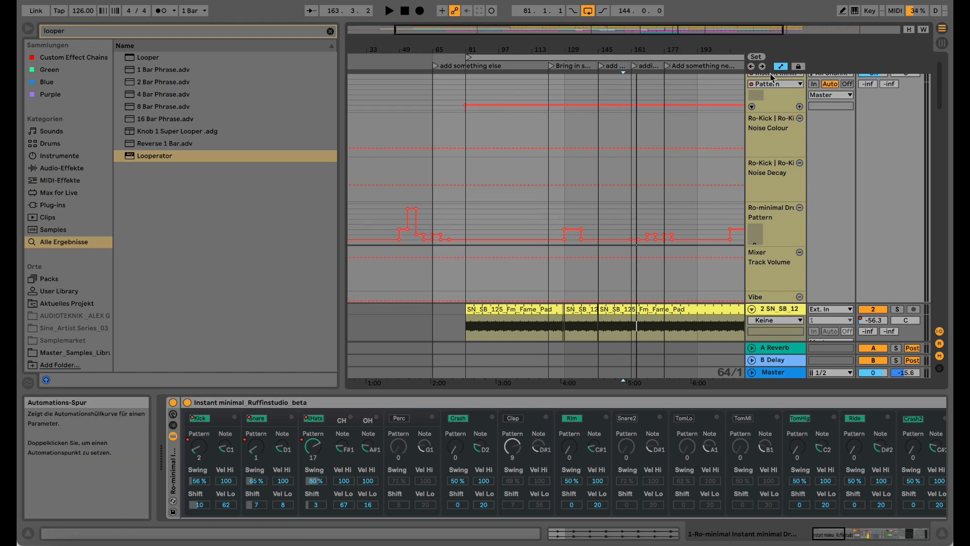
scroll(877, 108, up, 3)
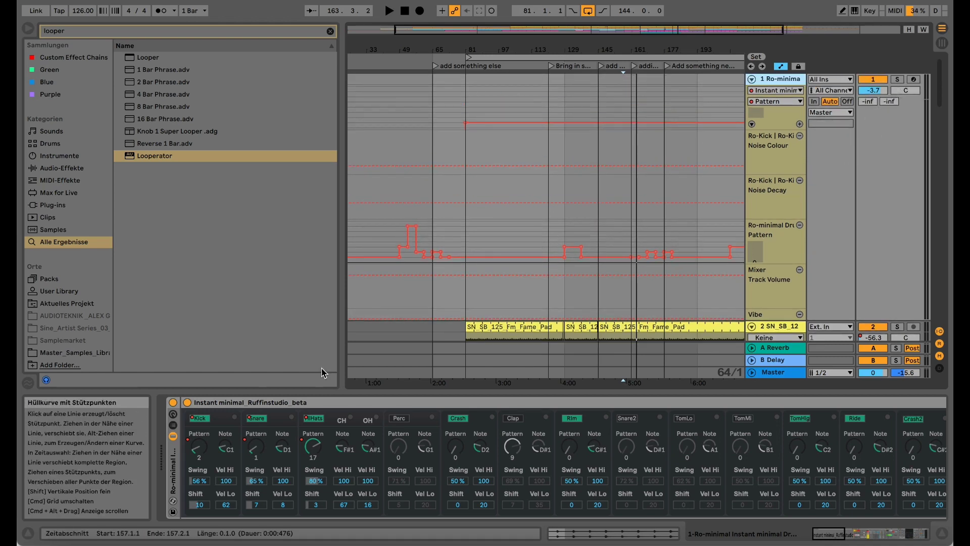
- Show the Kick pattern automation on the drum track's main lane and re-enable the overridden automation
click(202, 449)
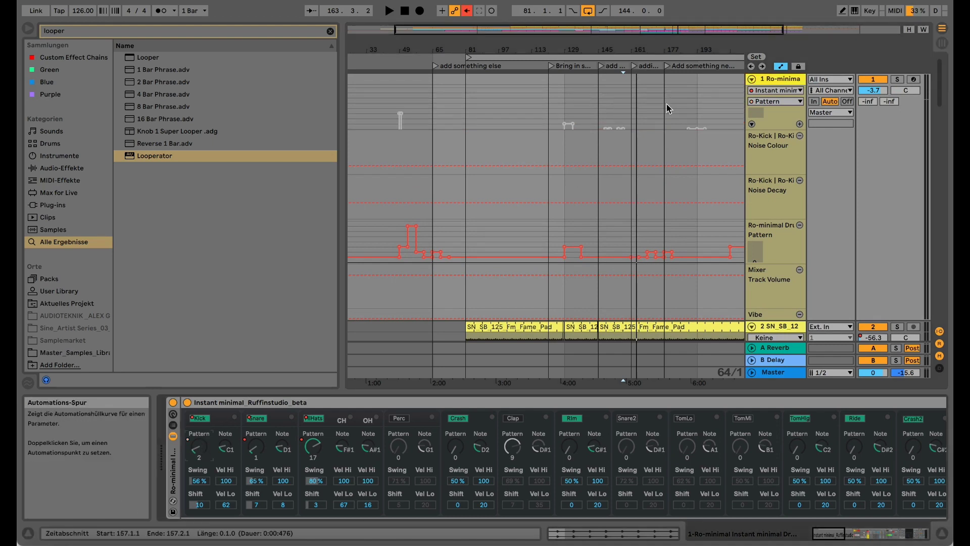
scroll(666, 109, down, 3)
scroll(666, 109, down, 3)
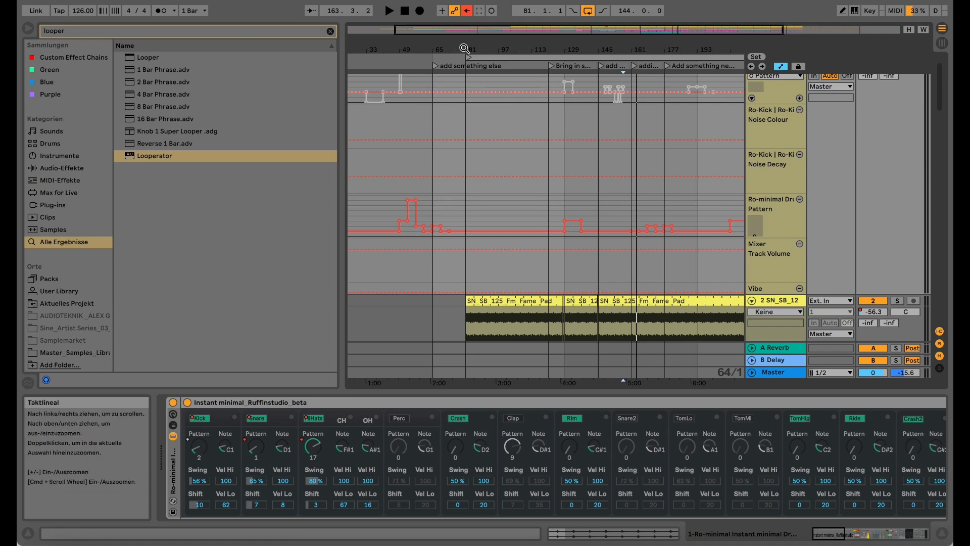
drag(465, 49, 464, 54)
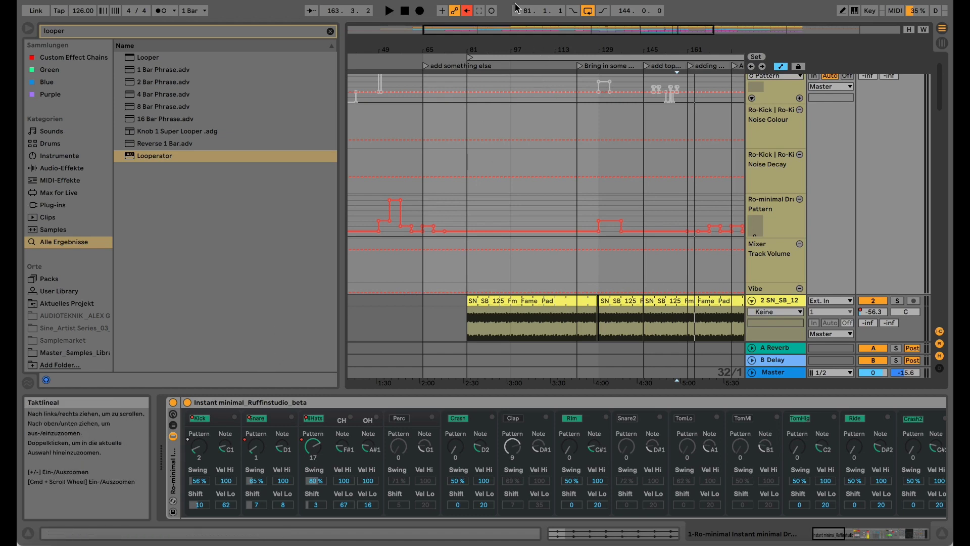
click(467, 11)
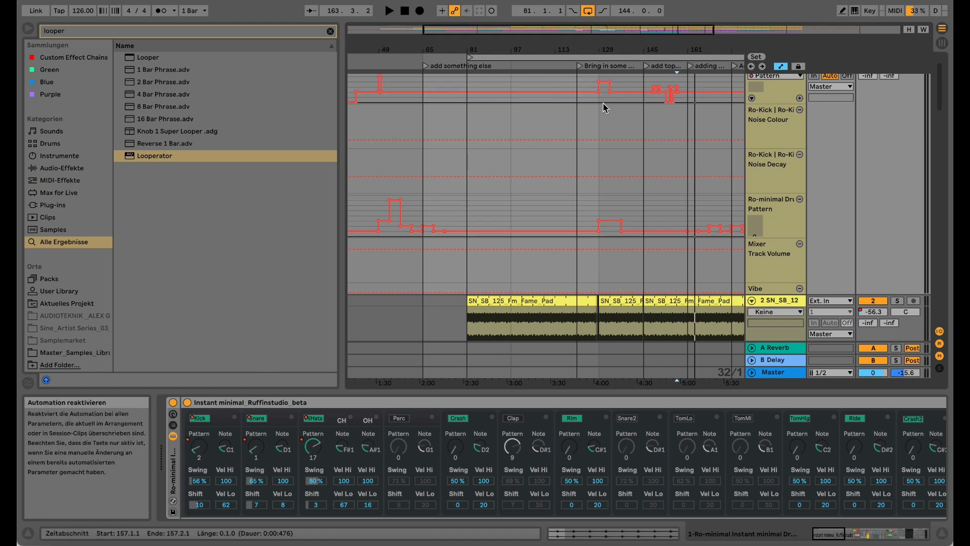
- Play the section after bar 81, solo the Ro-minimal drum track to hear its unchanged kick pattern, and clear the solo
click(483, 66)
scroll(719, 136, up, 2)
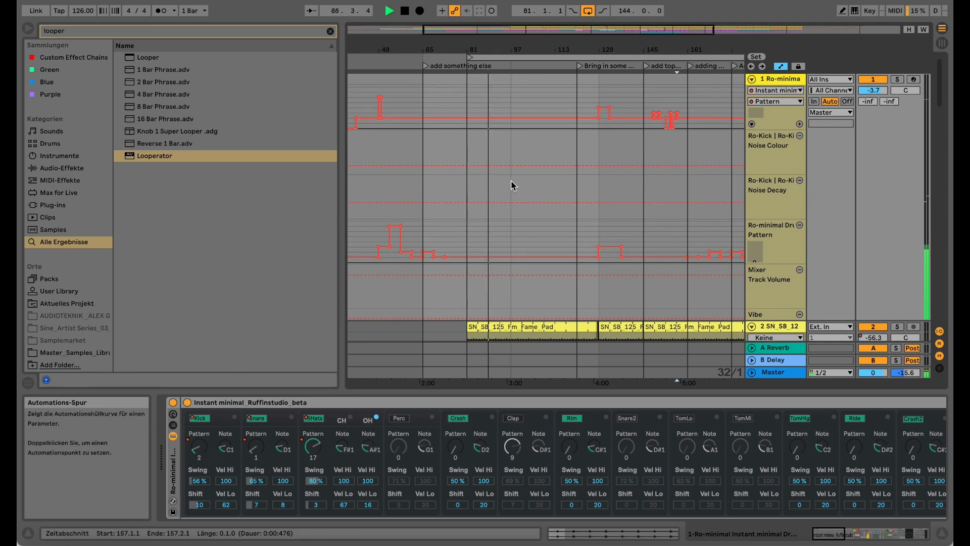
click(899, 80)
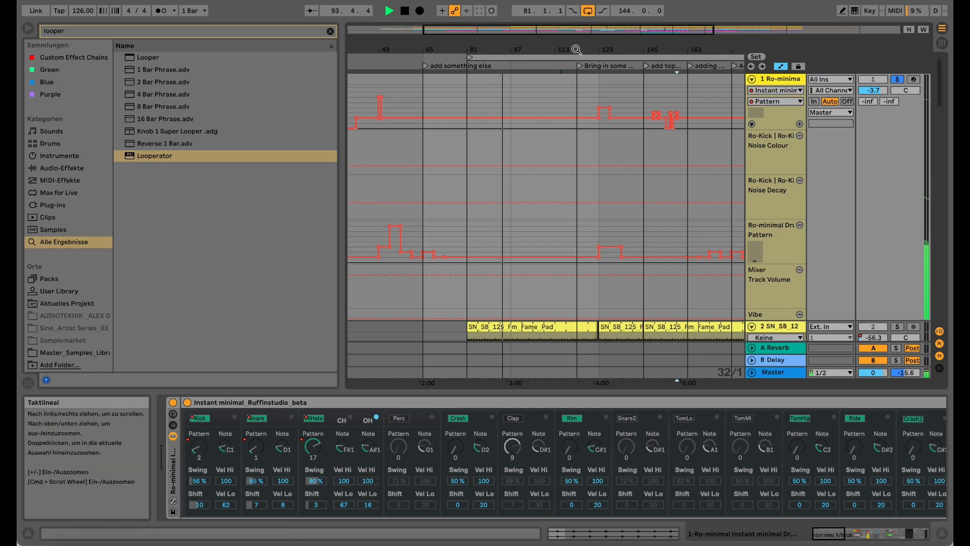
drag(576, 49, 576, 59)
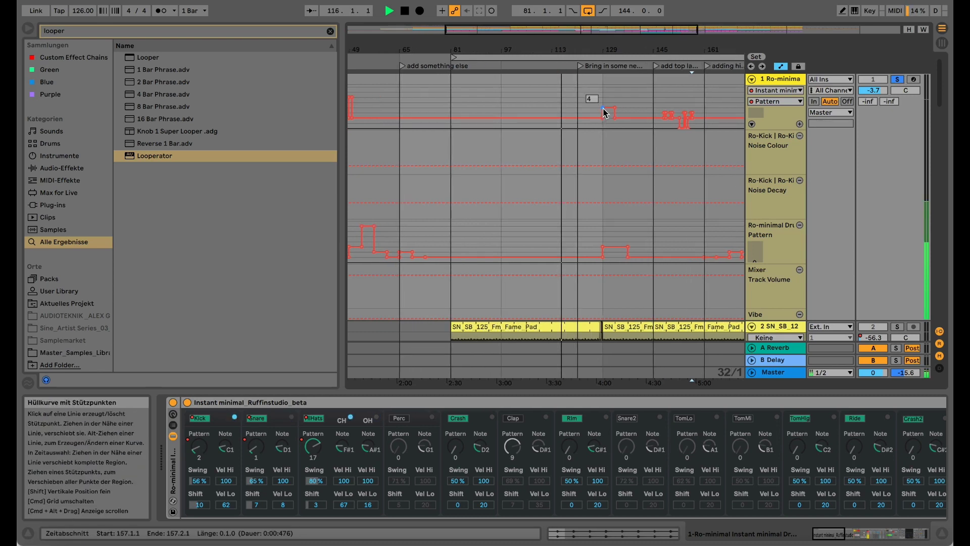
click(897, 81)
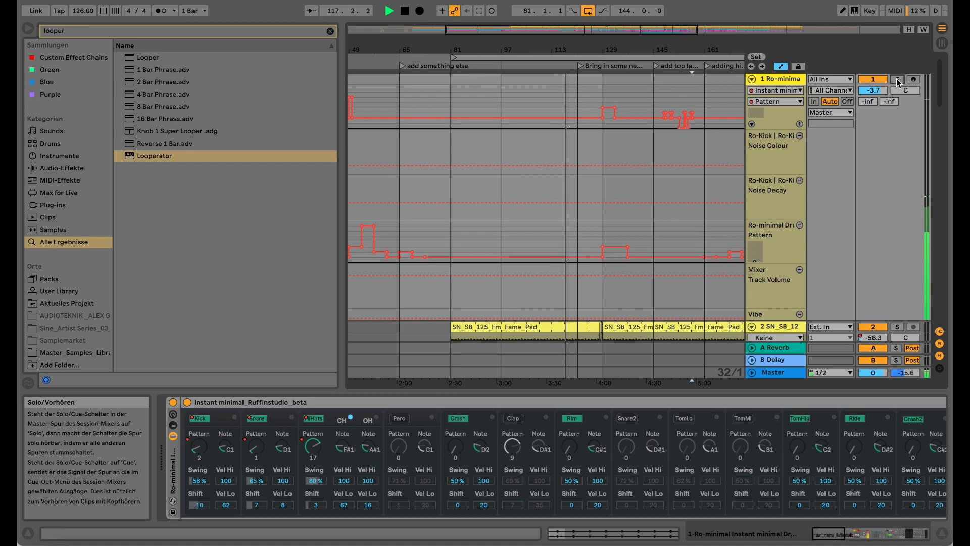
- Play the kick pattern change at bar 129, solo the Ro-minimal drum track during it, and stop playback
click(591, 66)
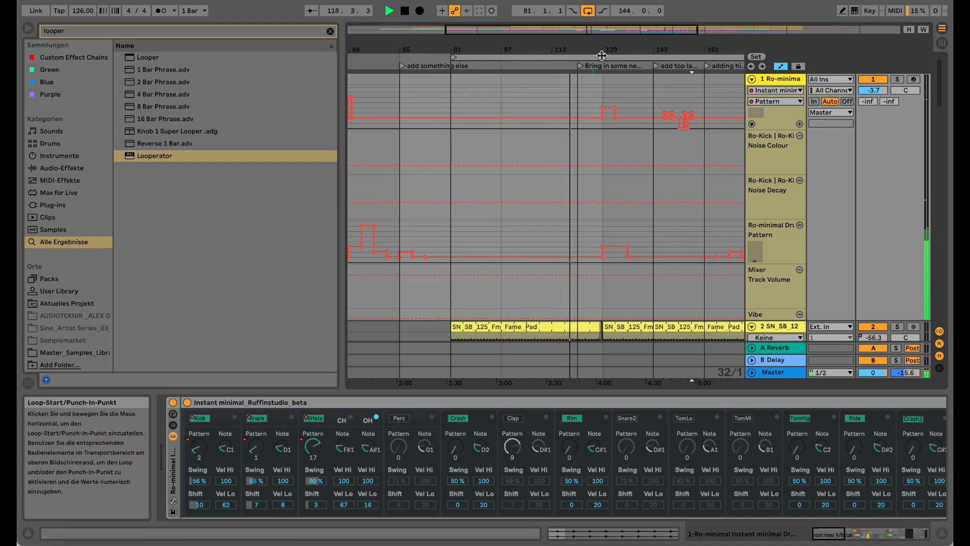
click(898, 80)
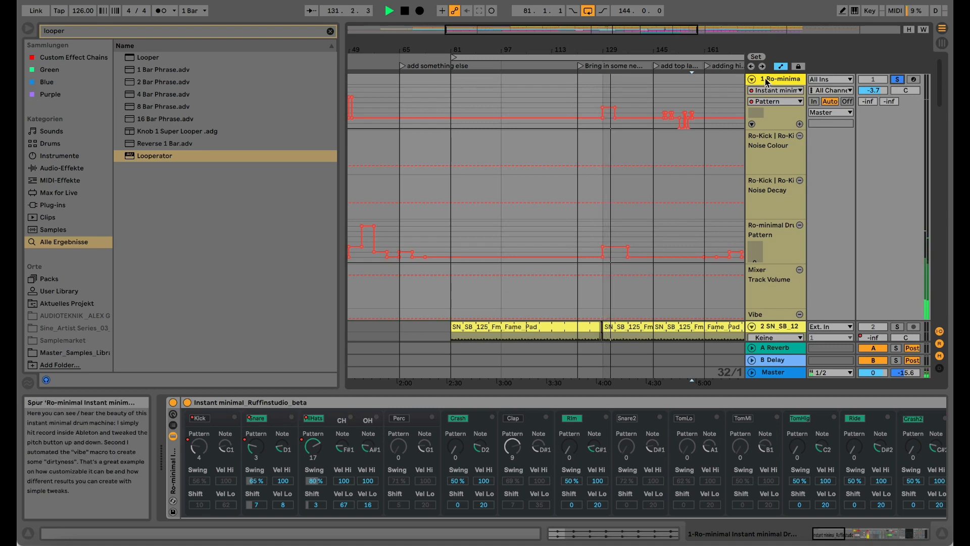
key(space)
- Play the soloed drum track from the "add top layer" locator, restart it from there, clear the solo and stop
click(659, 71)
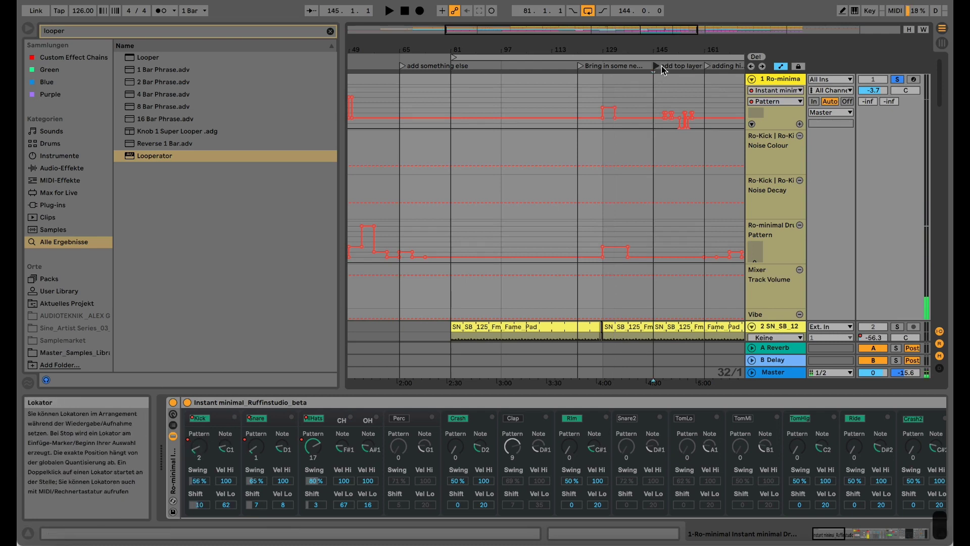
drag(662, 54, 646, 103)
key(space)
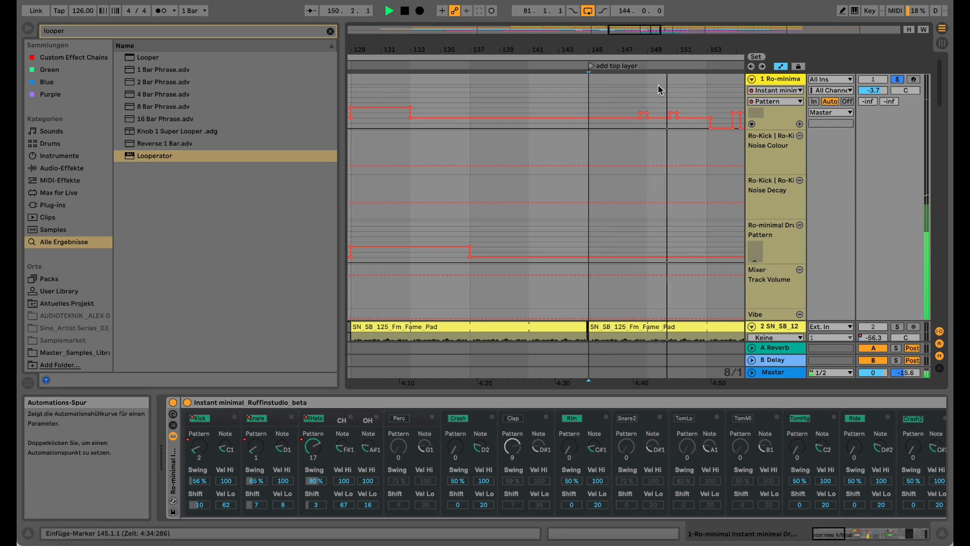
click(604, 66)
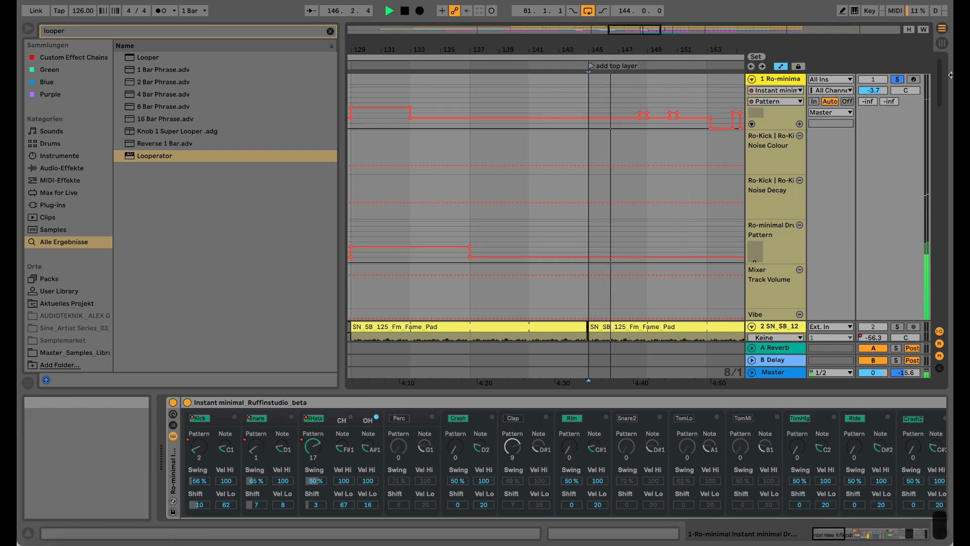
click(898, 79)
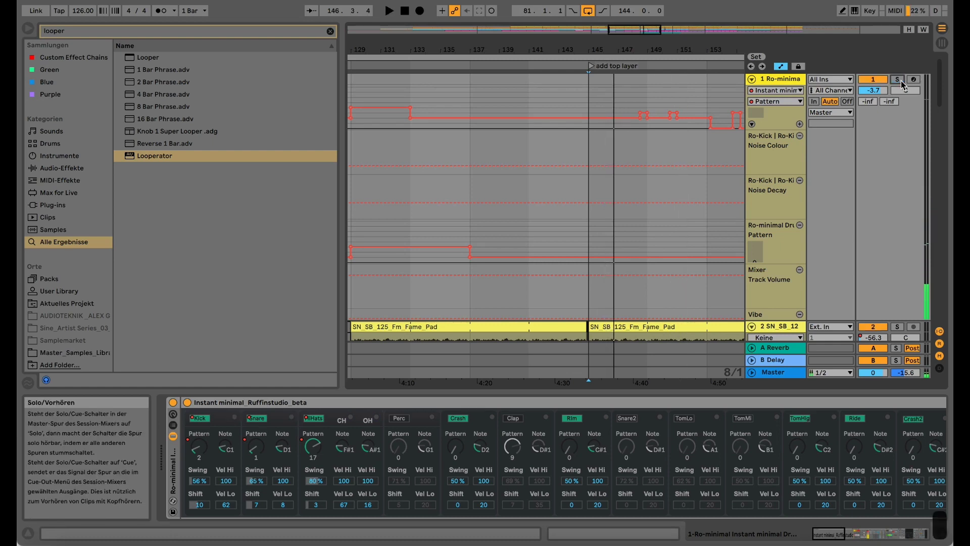
- Play all tracks from the "add top layer" locator through the kick pattern changes to about bar 158, and stop
click(595, 65)
drag(627, 50, 576, 48)
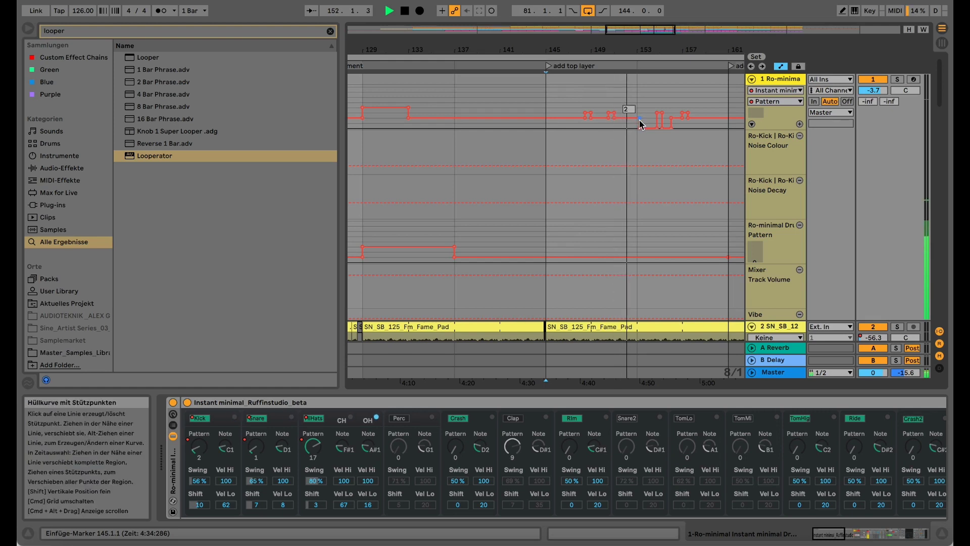
drag(639, 124, 640, 131)
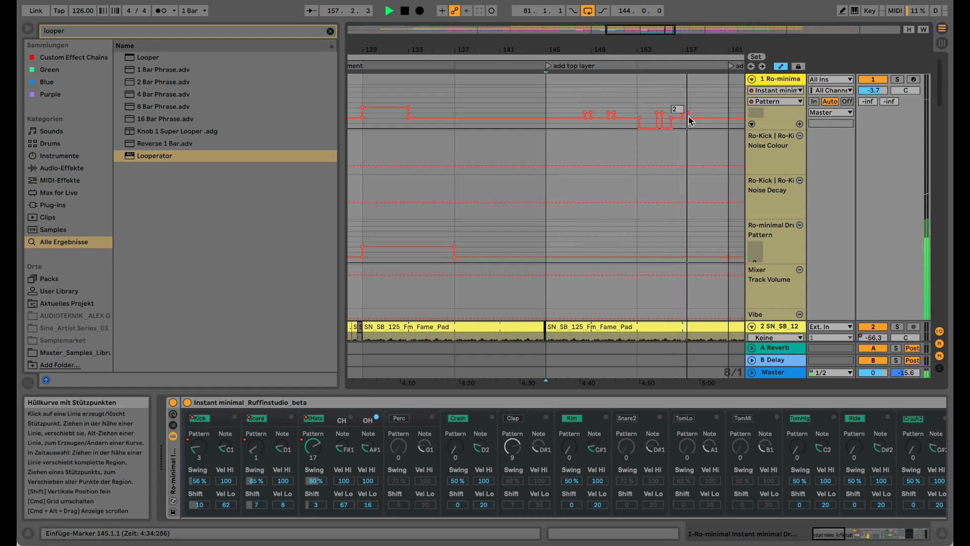
drag(683, 49, 683, 43)
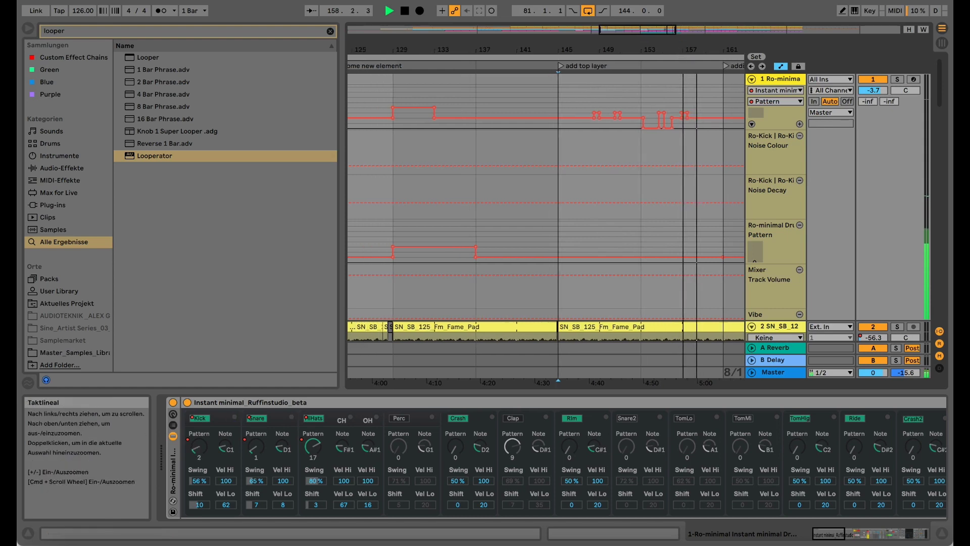
key(space)
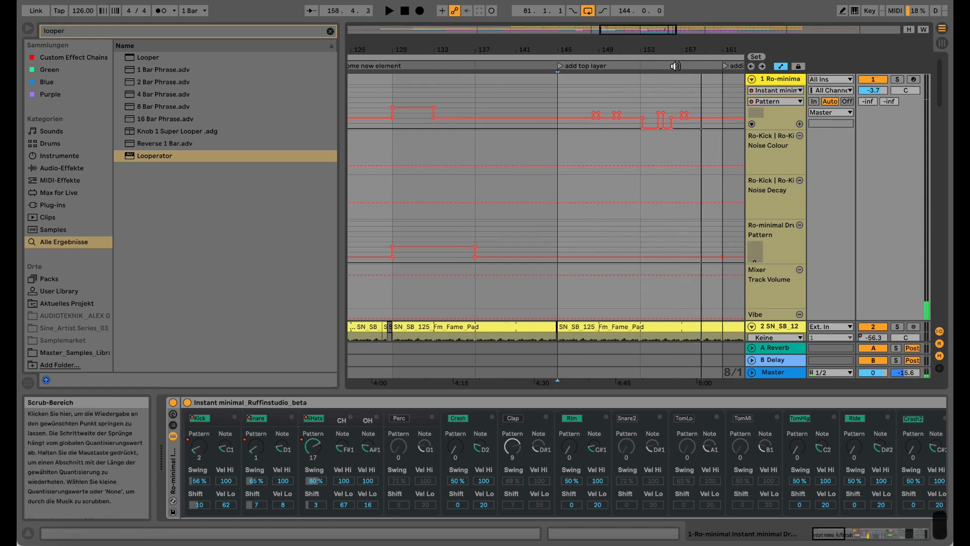
- Narrow the arrangement grid to 2 bars and place the insert marker at bar 157 on the drum track
key(super+1)
key(super+1)
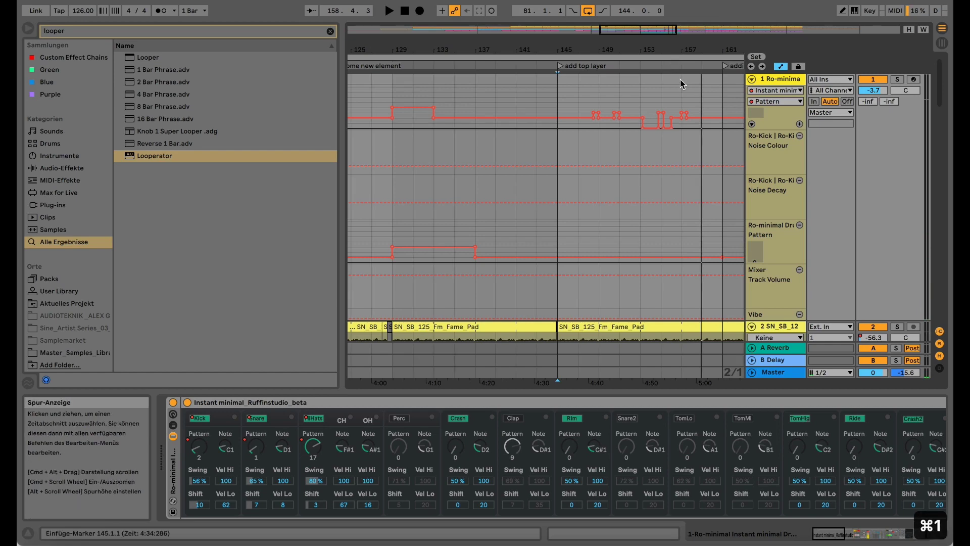
click(683, 83)
- Examine the short deactivated clips at bar 157 on the 4-Audio 1 and SN_SB_126_Hi-Hat_50 tracks up close
scroll(686, 119, up, 3)
scroll(685, 118, down, 10)
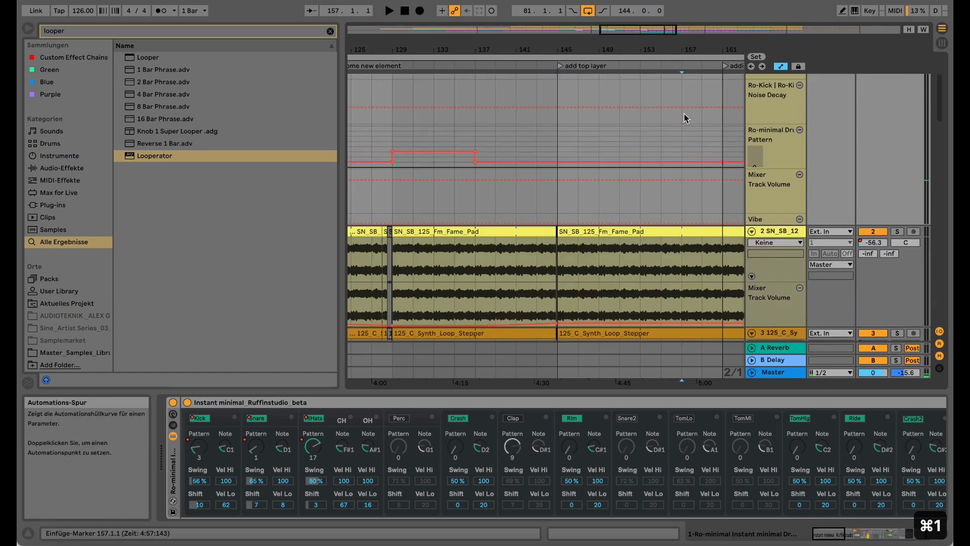
scroll(686, 118, down, 3)
scroll(685, 118, up, 3)
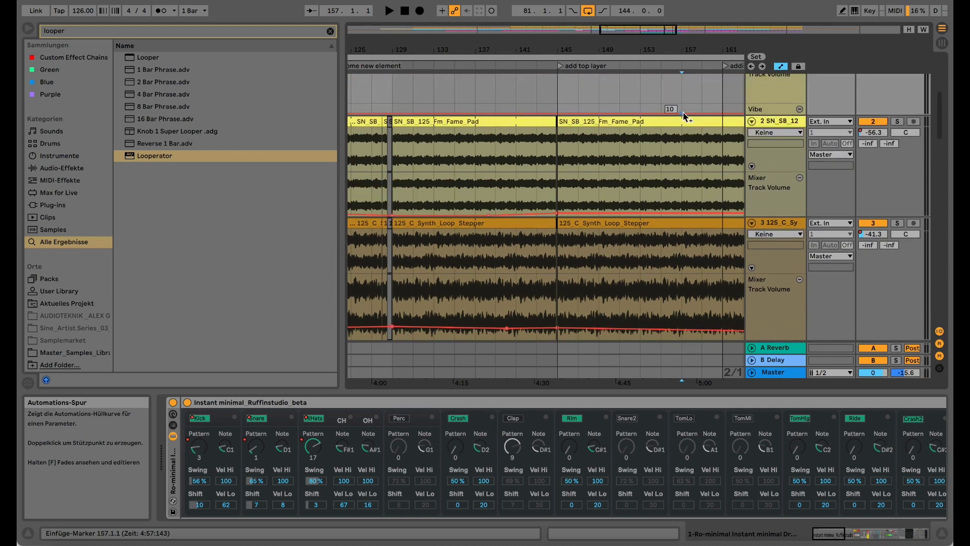
scroll(685, 118, down, 10)
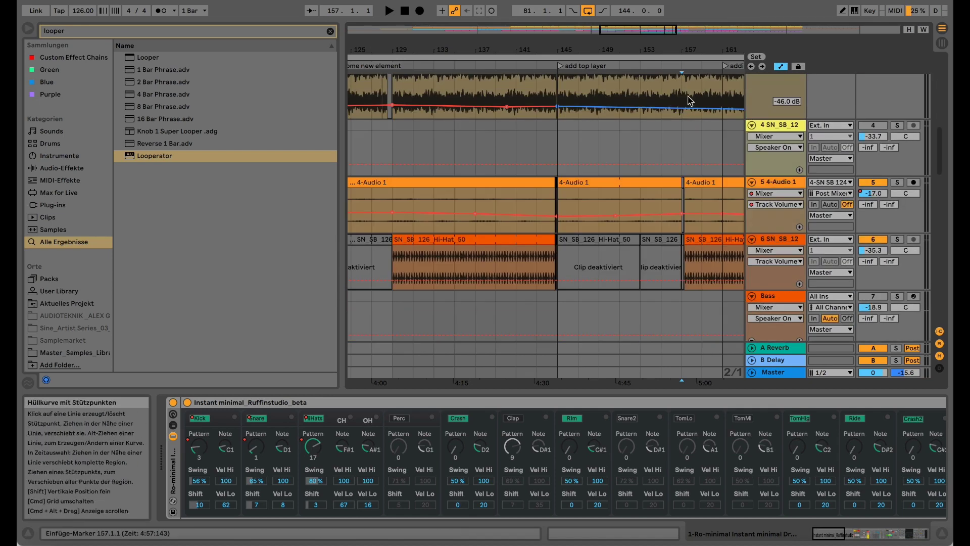
drag(685, 50, 686, 101)
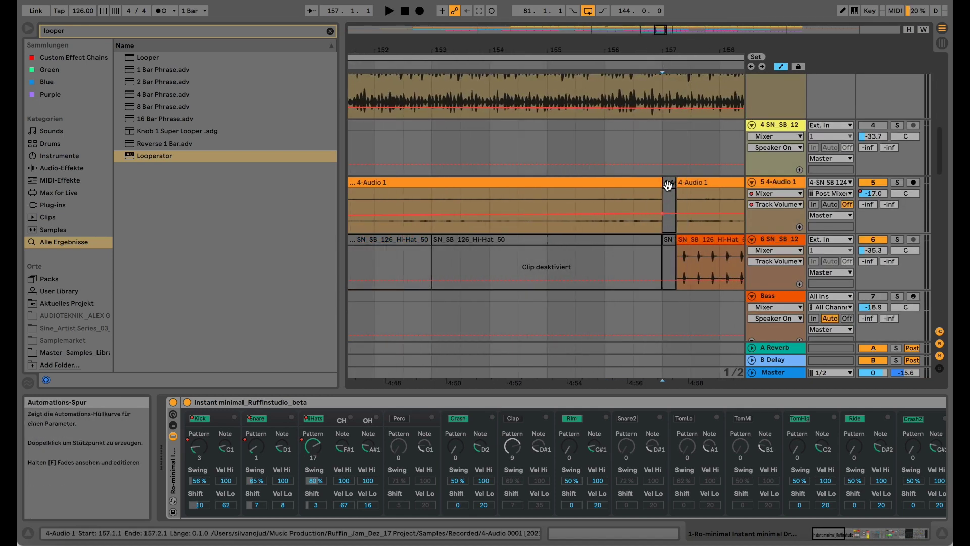
- Solo the drum track, play its kick pattern changes from bar 157, replay the passage and stop
click(897, 183)
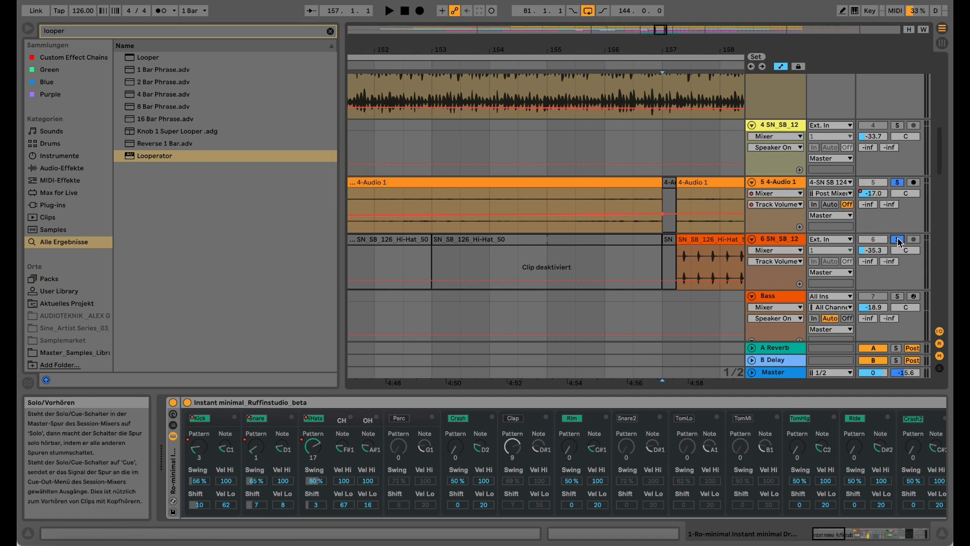
scroll(897, 238, up, 8)
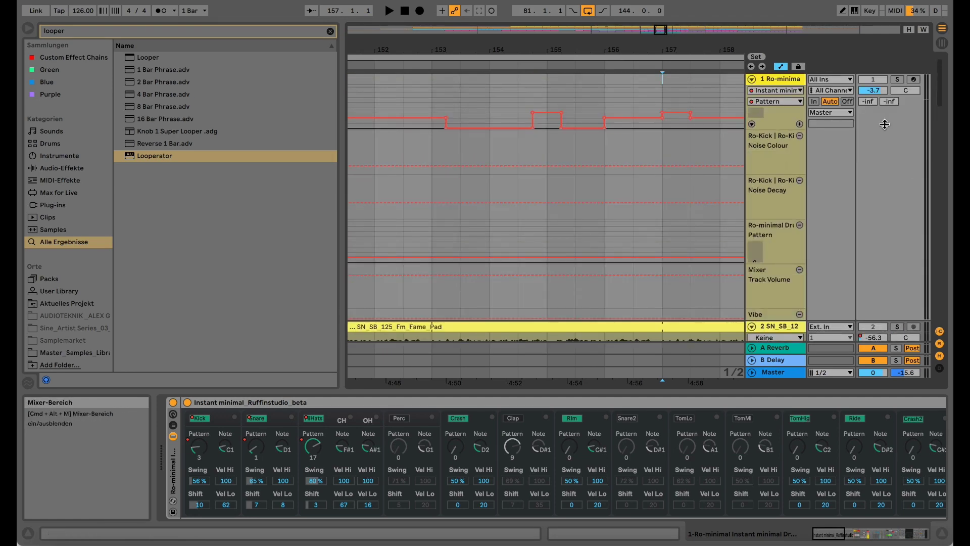
click(897, 79)
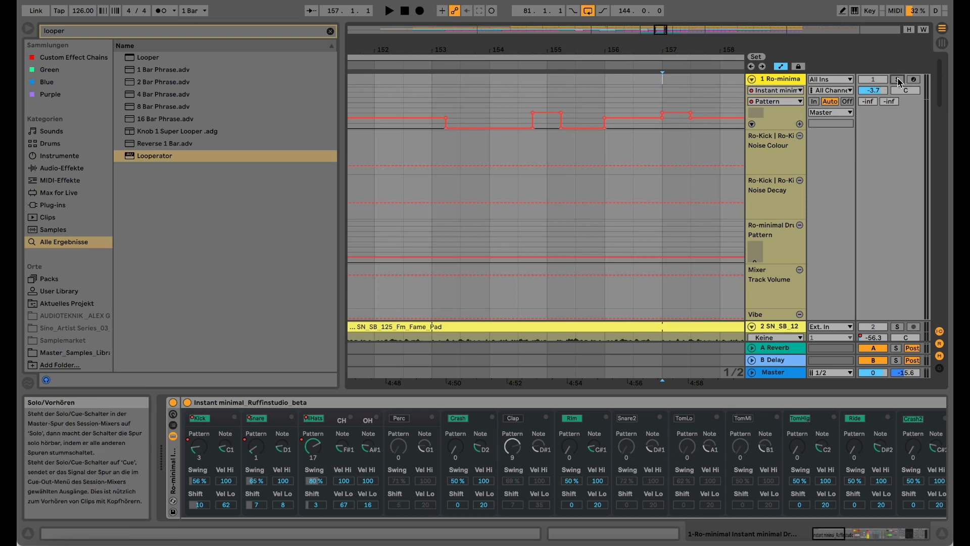
click(591, 67)
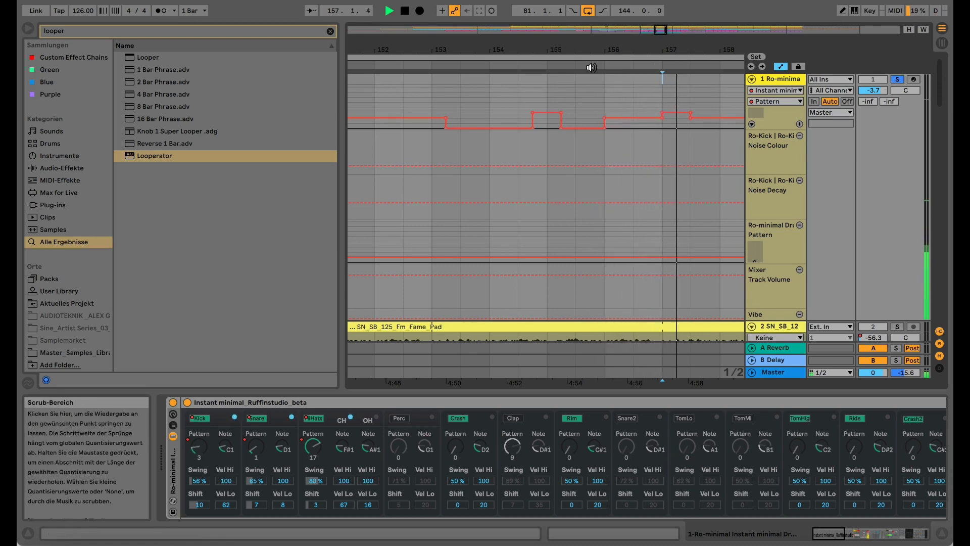
drag(673, 49, 649, 46)
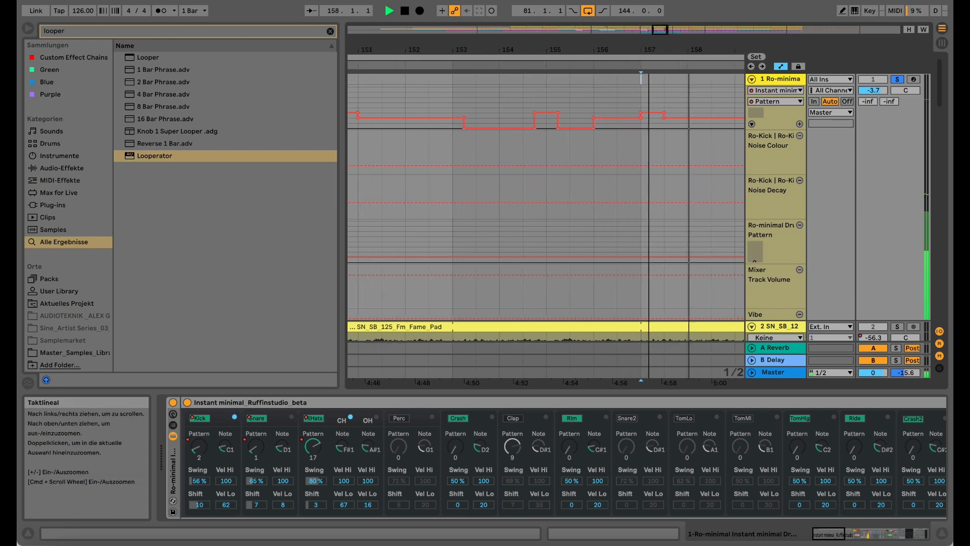
click(622, 67)
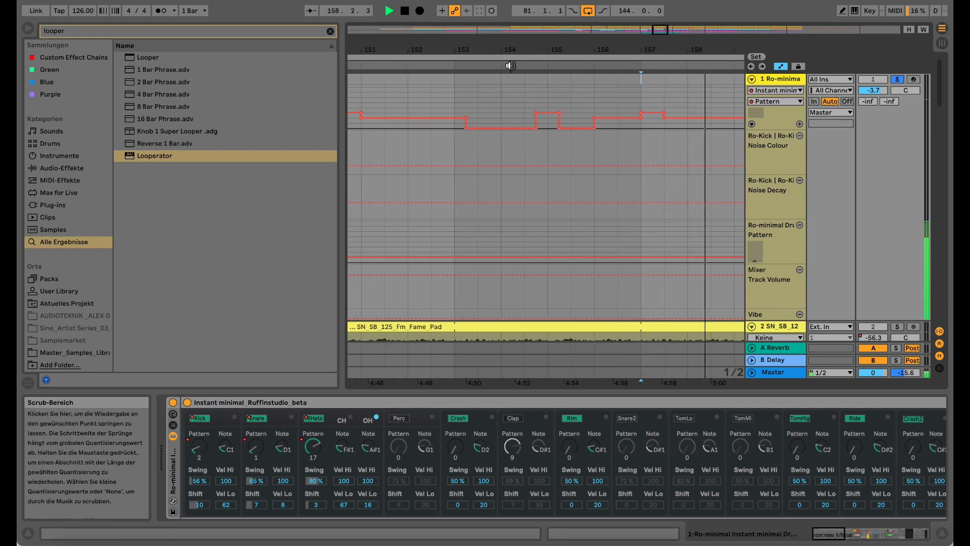
click(534, 39)
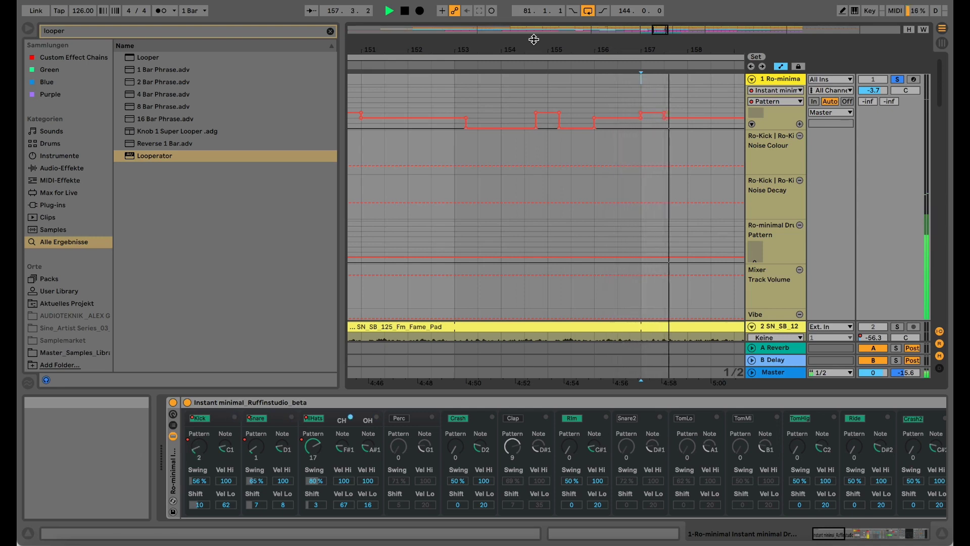
key(space)
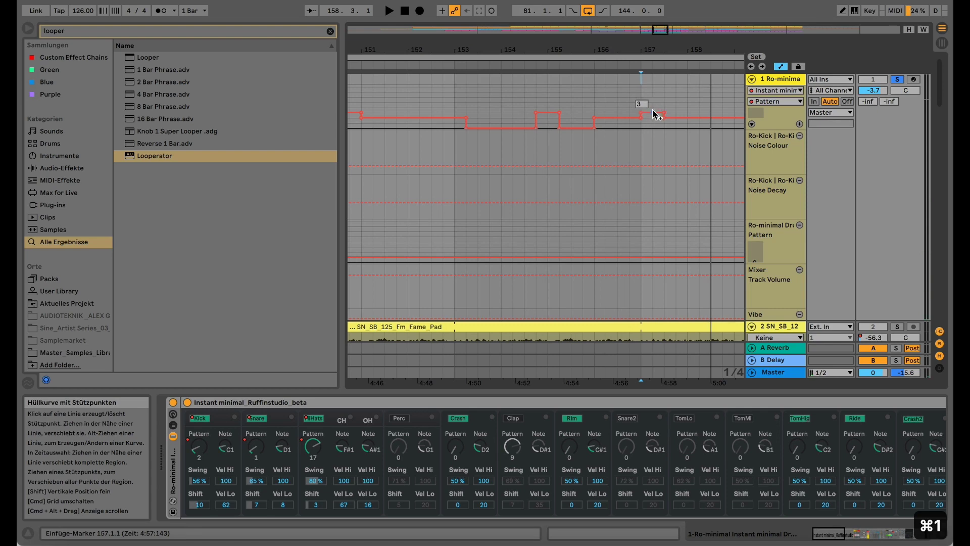
- Draw kick pattern 4 on beats 2 and 3 of bar 157, replay the soloed drums and clear the solo
key(super+b)
key(space)
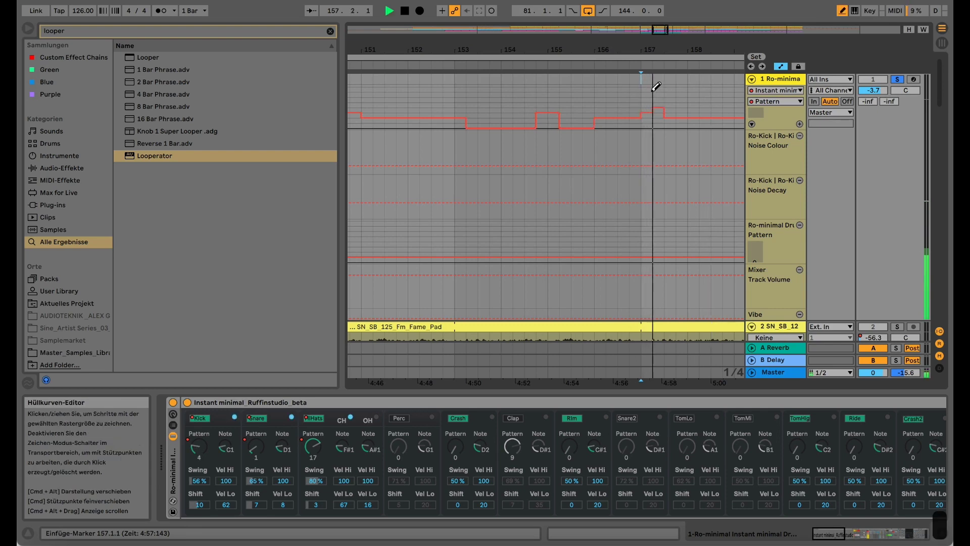
key(space)
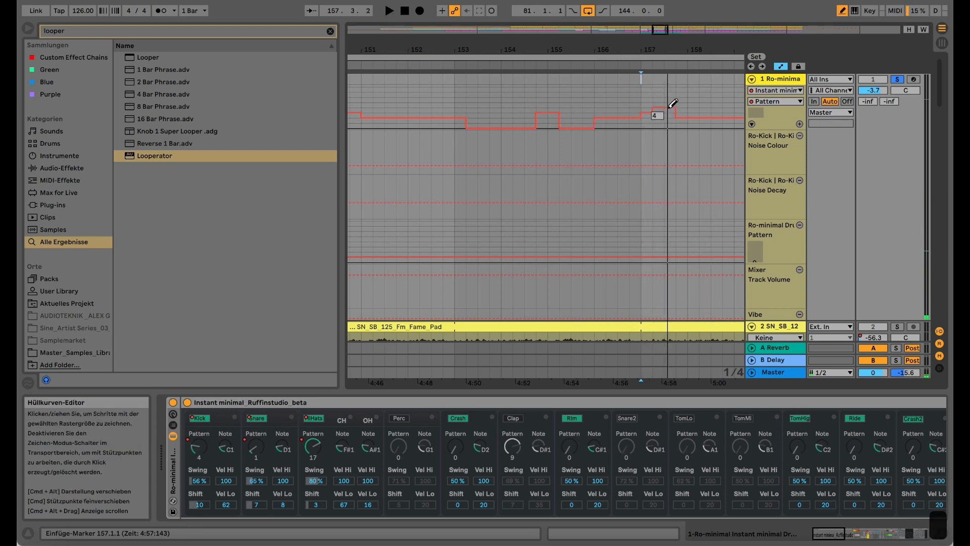
key(space)
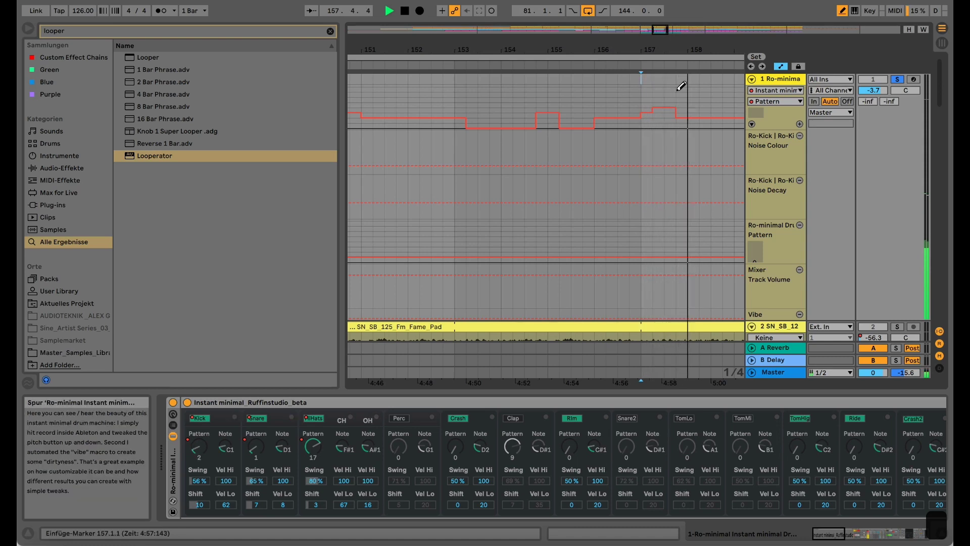
click(599, 63)
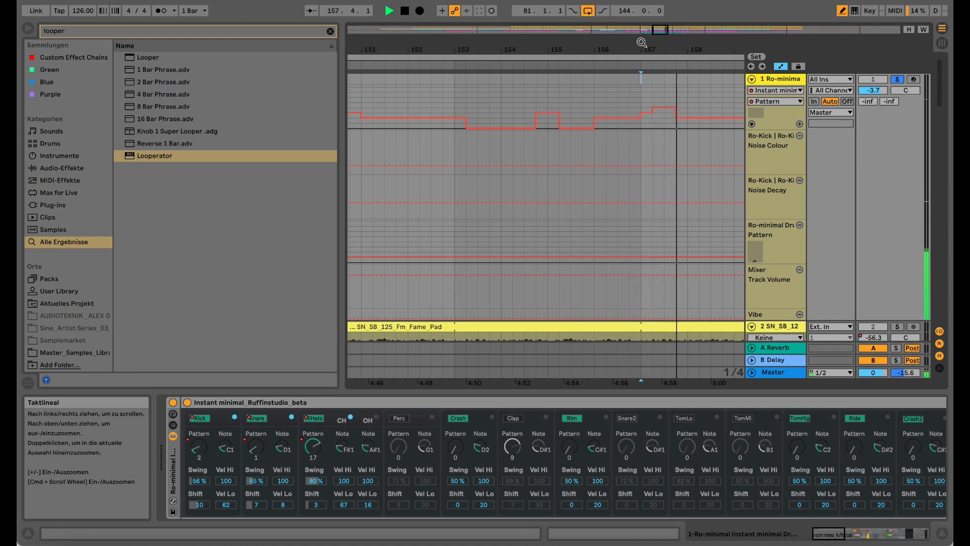
key(space)
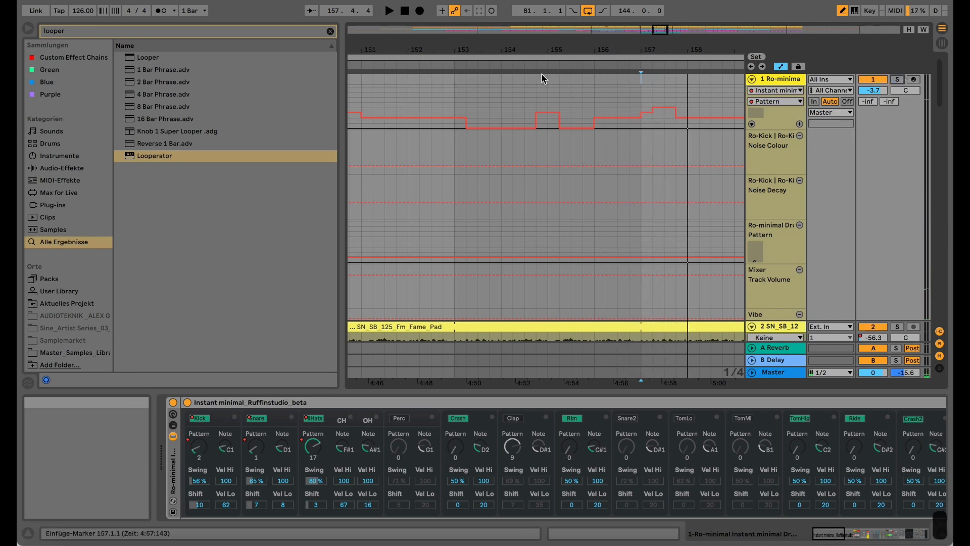
- Play all tracks, draw kick pattern 4 on the second half of bar 159 and replay from bar 156
key(space)
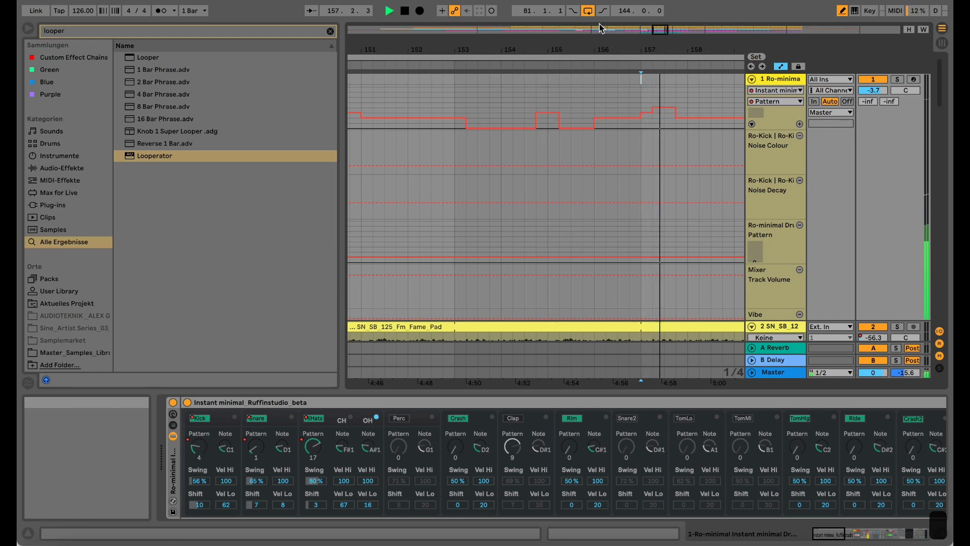
drag(465, 50, 465, 36)
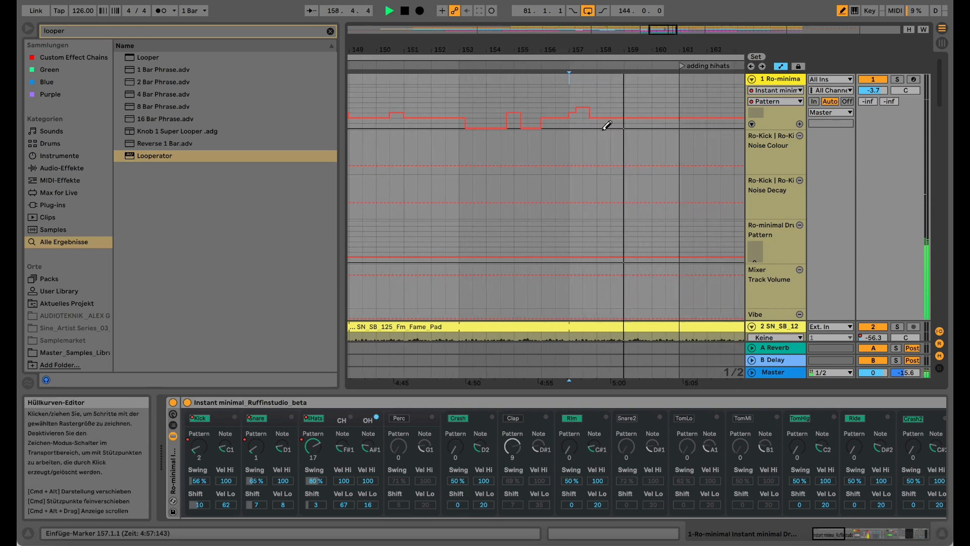
click(643, 108)
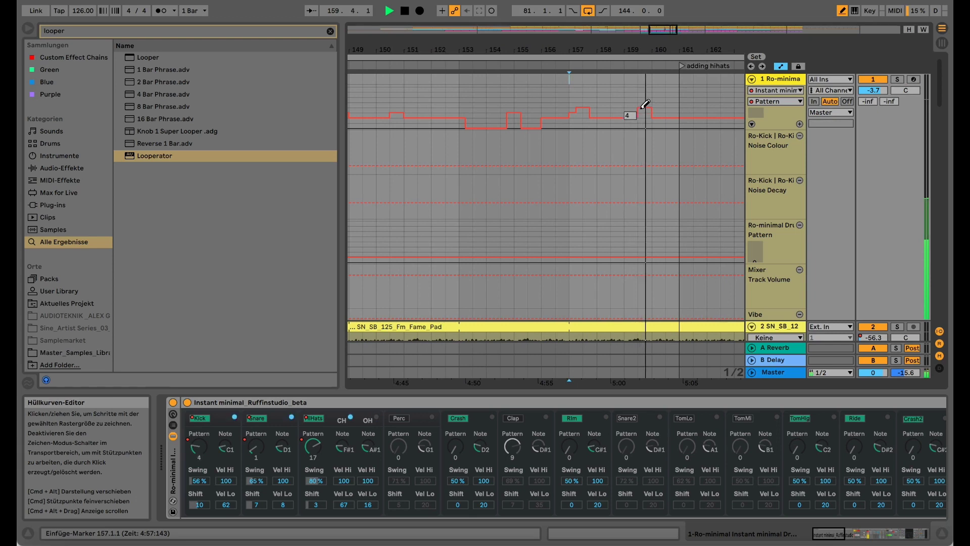
click(550, 67)
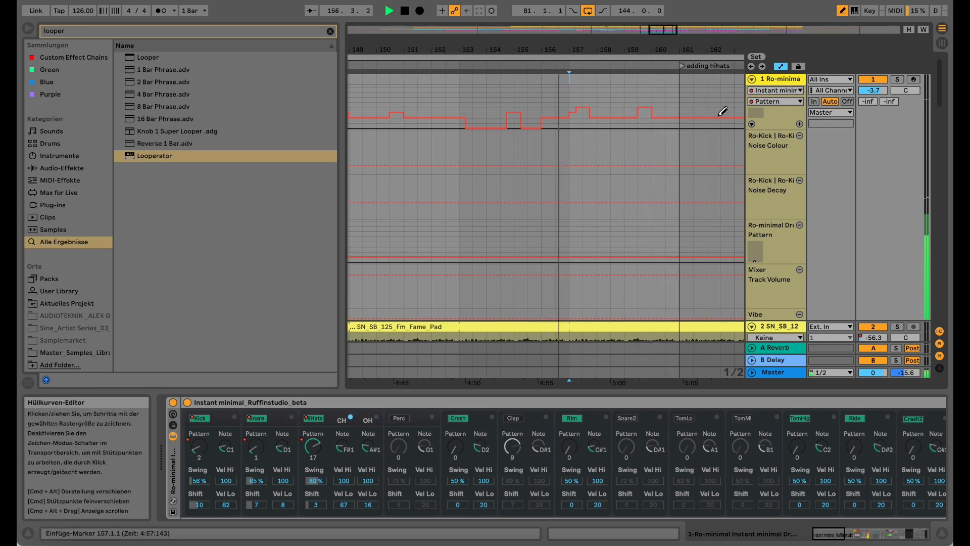
- Move the kick pattern automation into its own lane on the drum track, play on past the "adding hihats" locator and stop
click(799, 124)
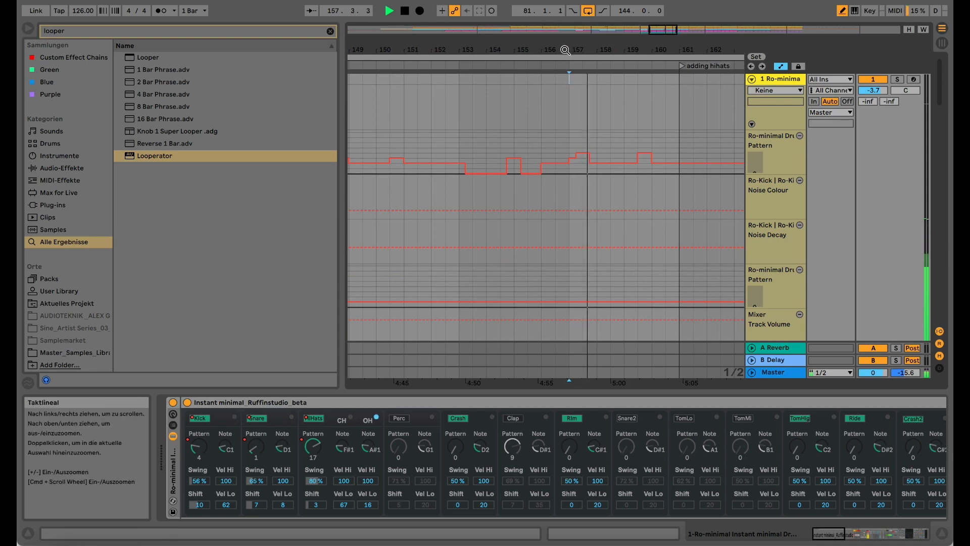
drag(564, 50, 565, 43)
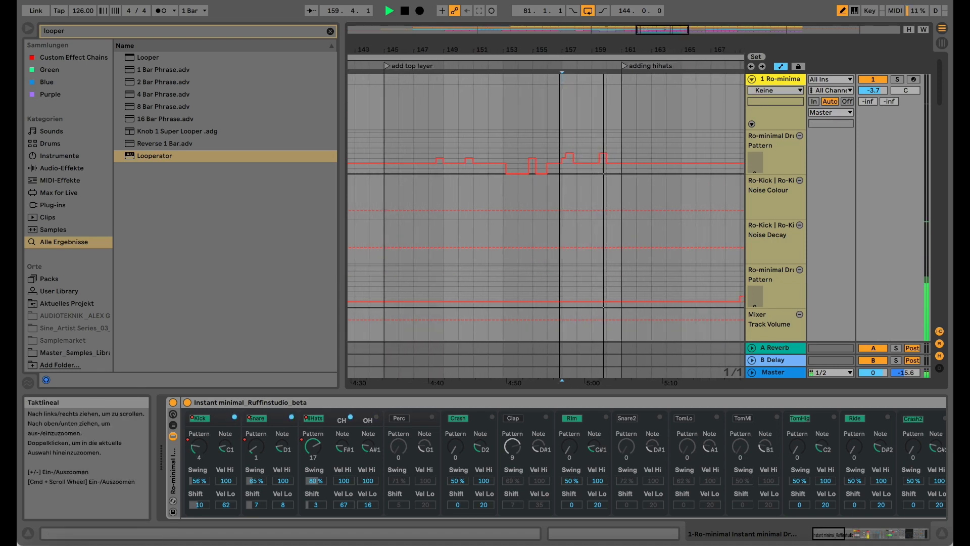
drag(564, 43, 475, 33)
key(space)
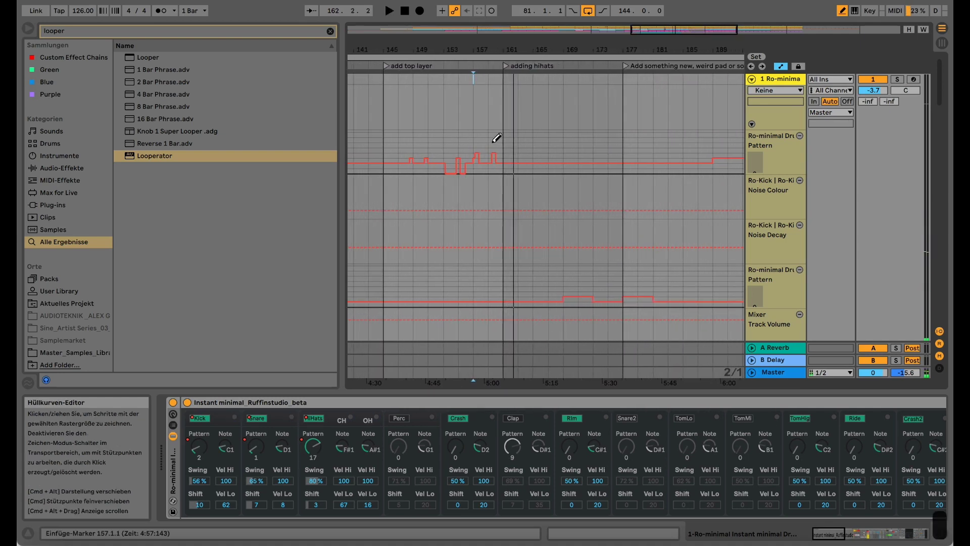
- Copy the four bars of kick pattern automation starting at bar 157, paste them at bar 169 and play the pasted changes
key(super+b)
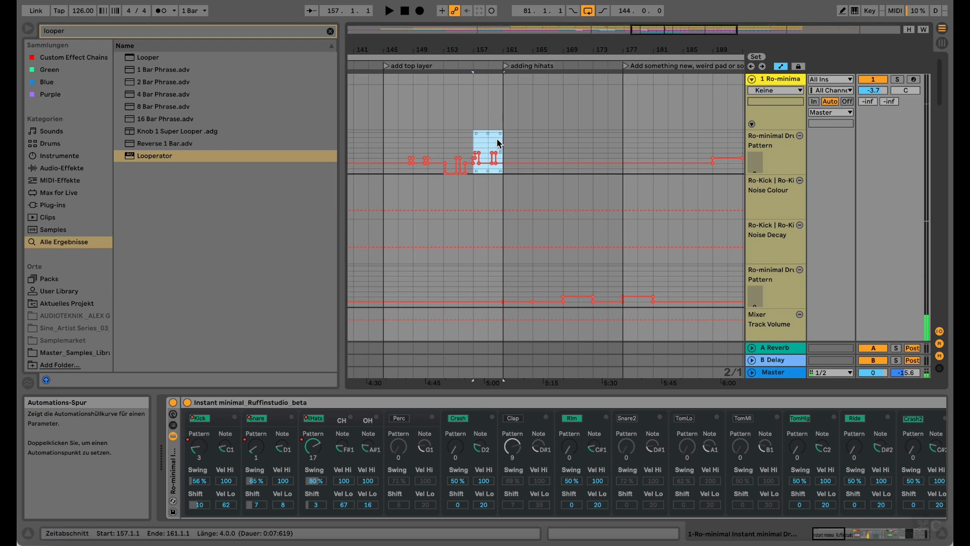
key(super+c)
click(562, 147)
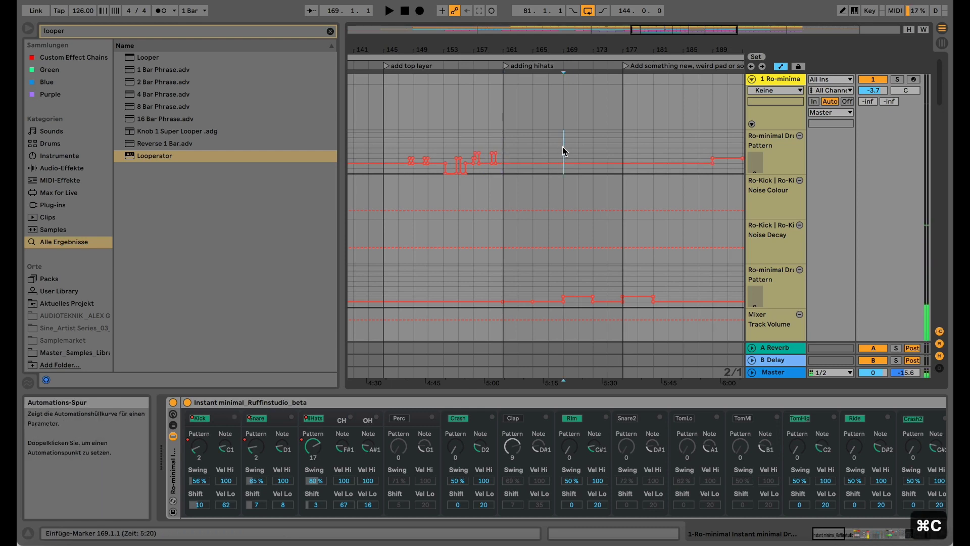
key(super+v)
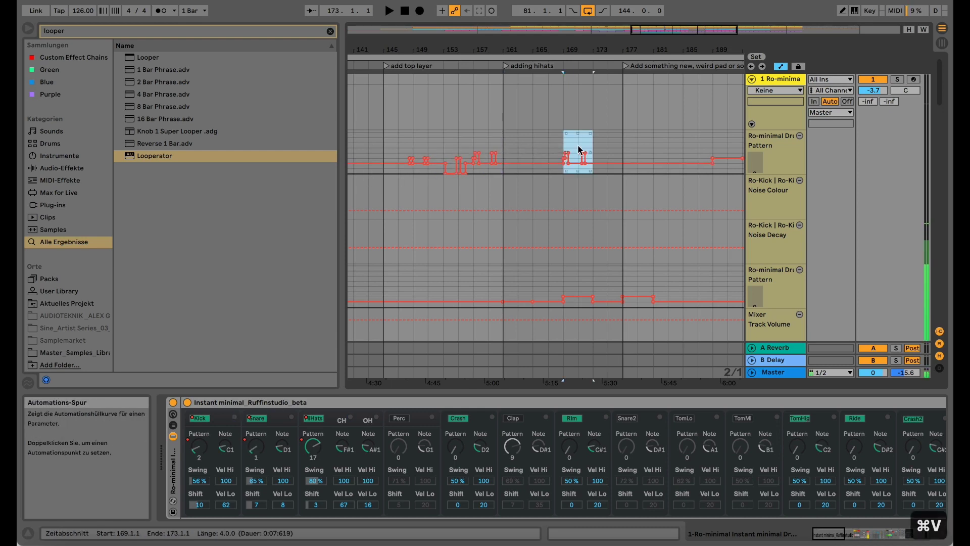
mouse_move(553, 51)
mouse_down()
mouse_move(553, 31)
mouse_move(564, 59)
mouse_up()
click(543, 67)
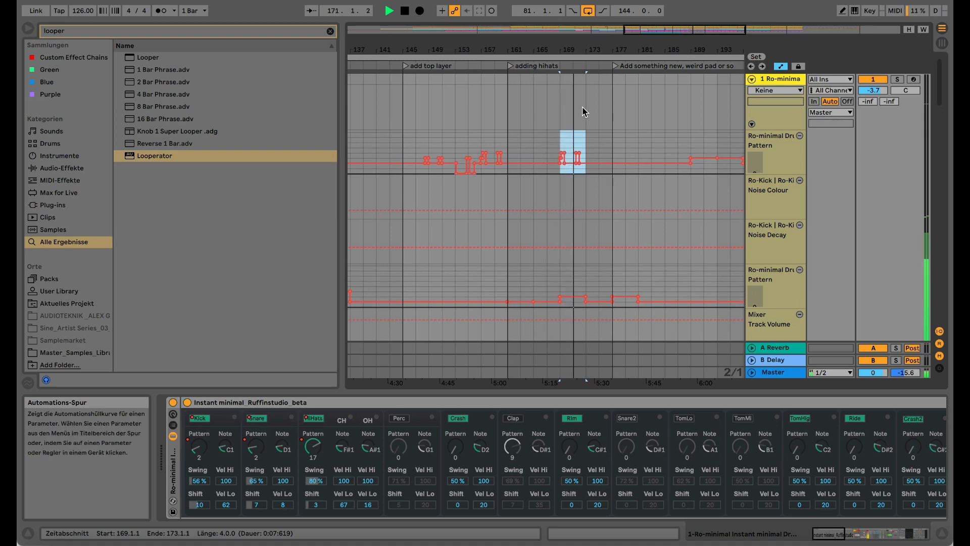
- Draw kick pattern 4 on the second half of bar 173, reset the following half bar to pattern 2 and replay the passage
drag(586, 48, 588, 89)
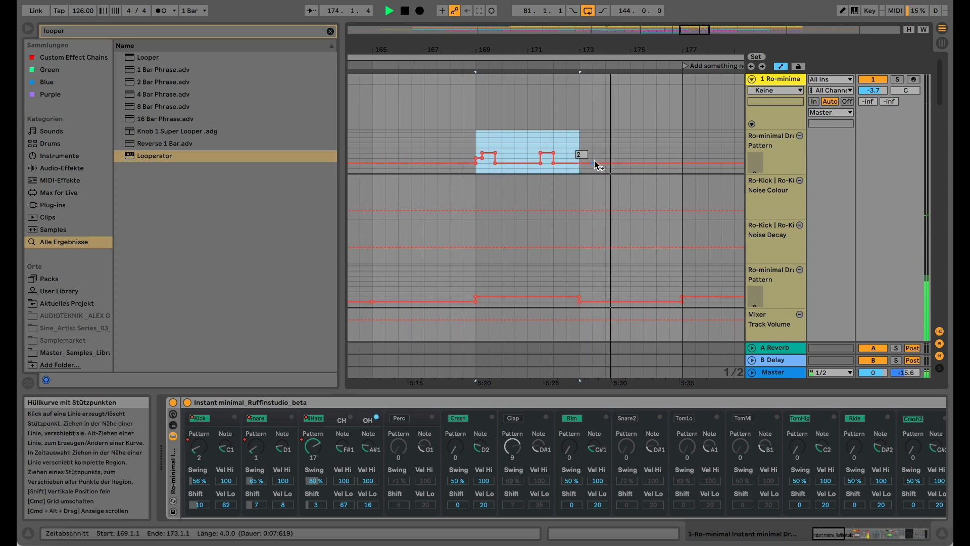
key(super+b)
click(599, 143)
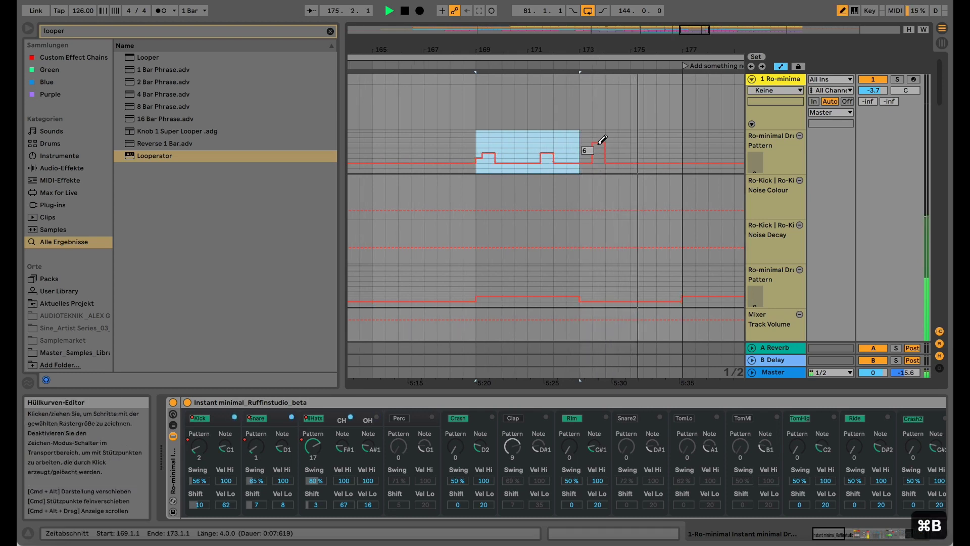
drag(600, 143, 608, 149)
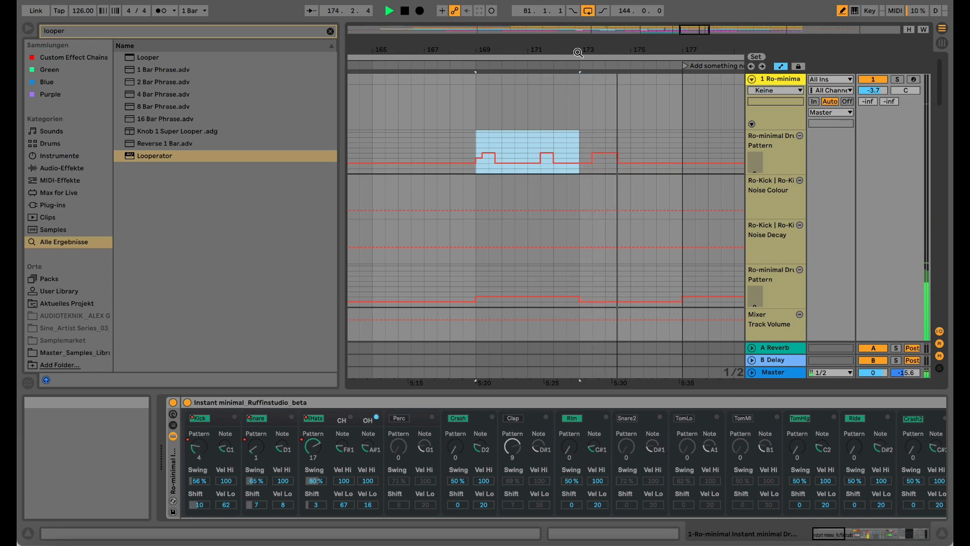
click(612, 158)
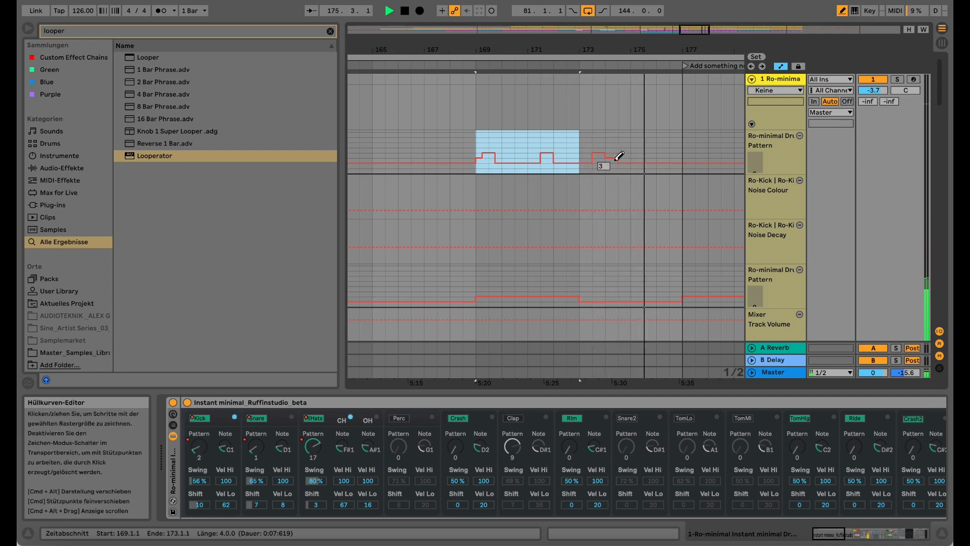
click(615, 162)
click(556, 66)
drag(556, 51, 556, 47)
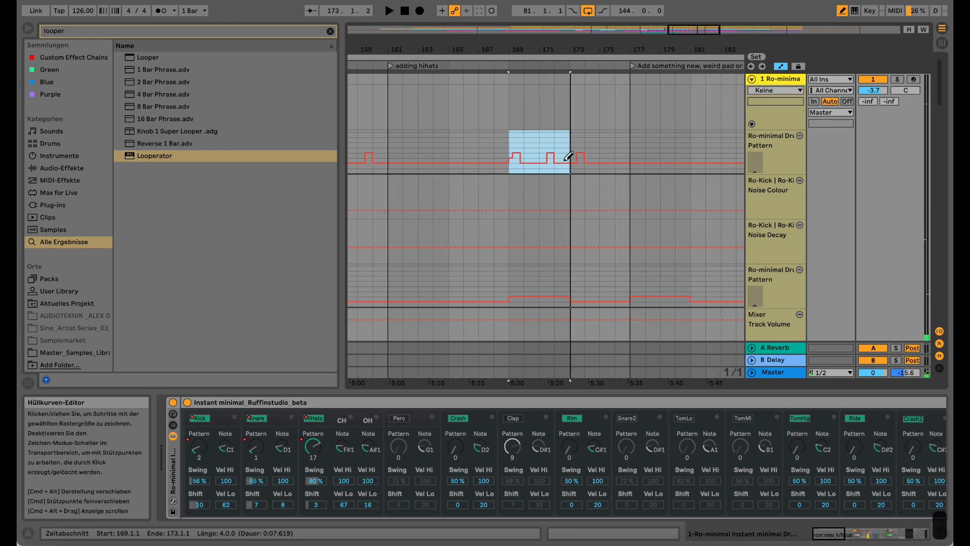
- Show the snare pattern automation on the drum track, try snare pattern 2 by hand and re-enable the overridden automation
drag(572, 49, 573, 42)
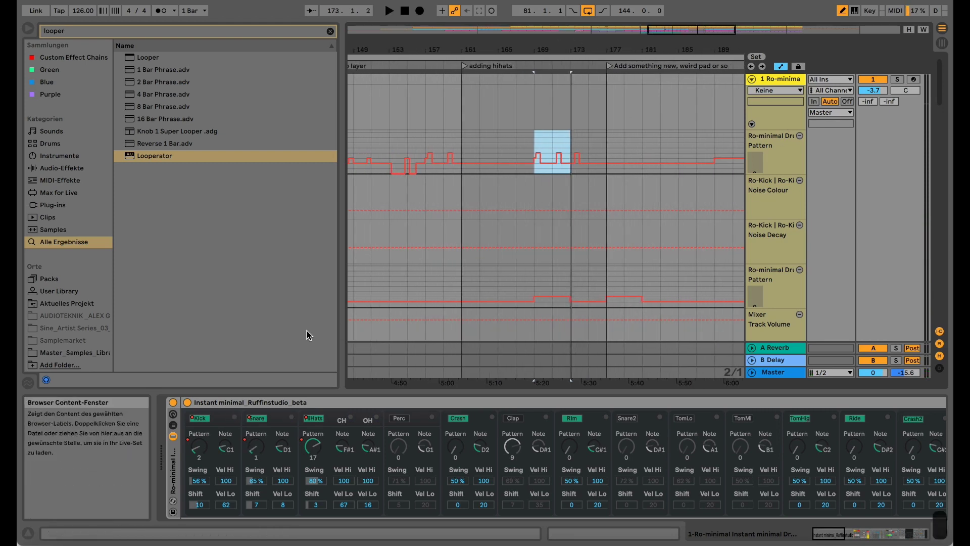
click(257, 453)
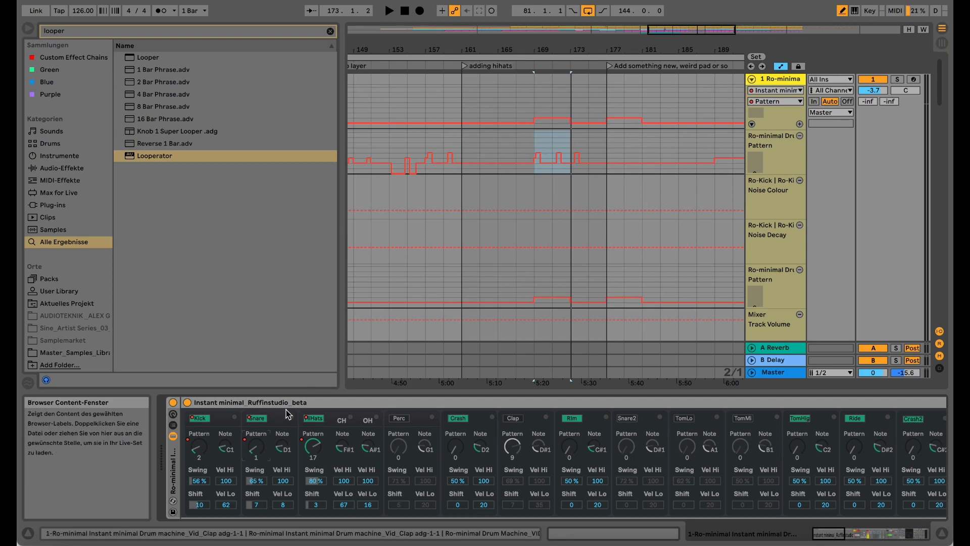
click(260, 422)
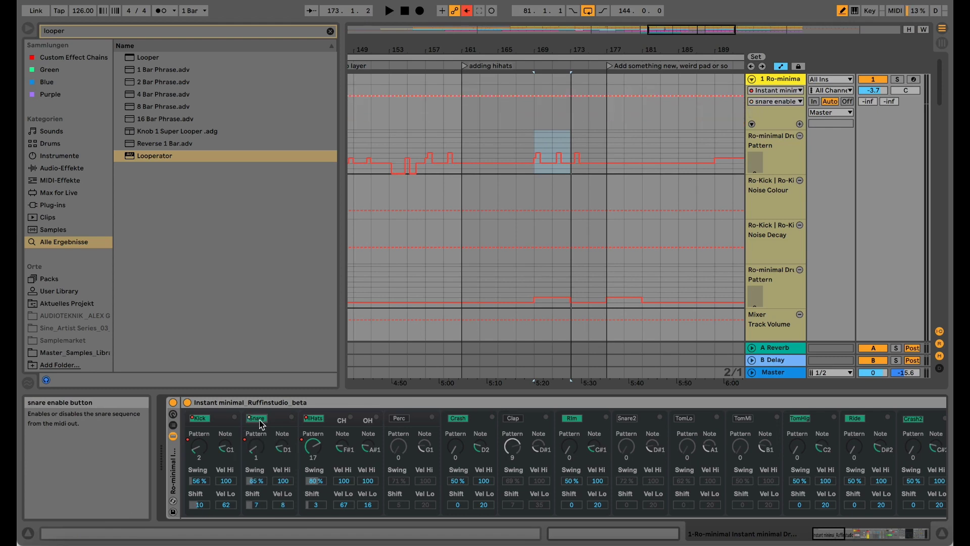
click(256, 447)
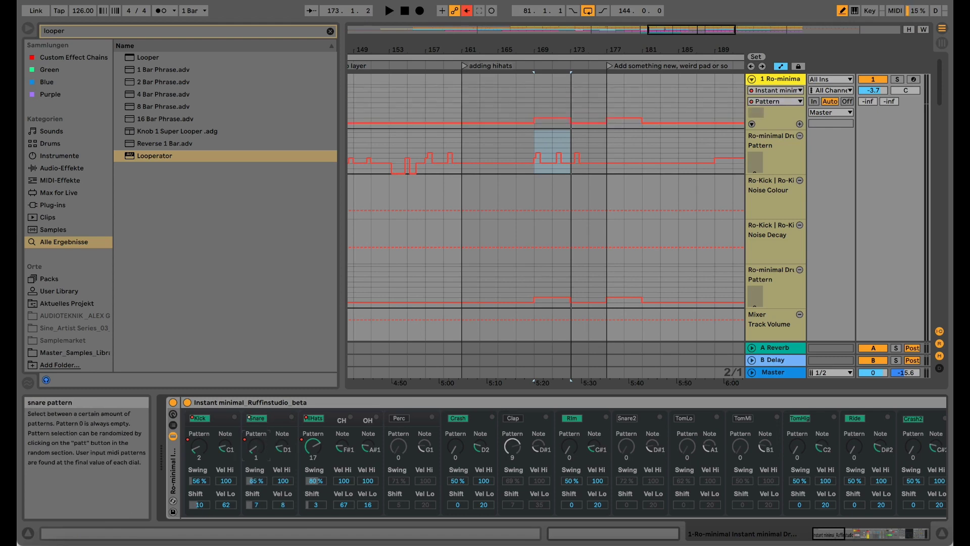
drag(255, 447, 255, 444)
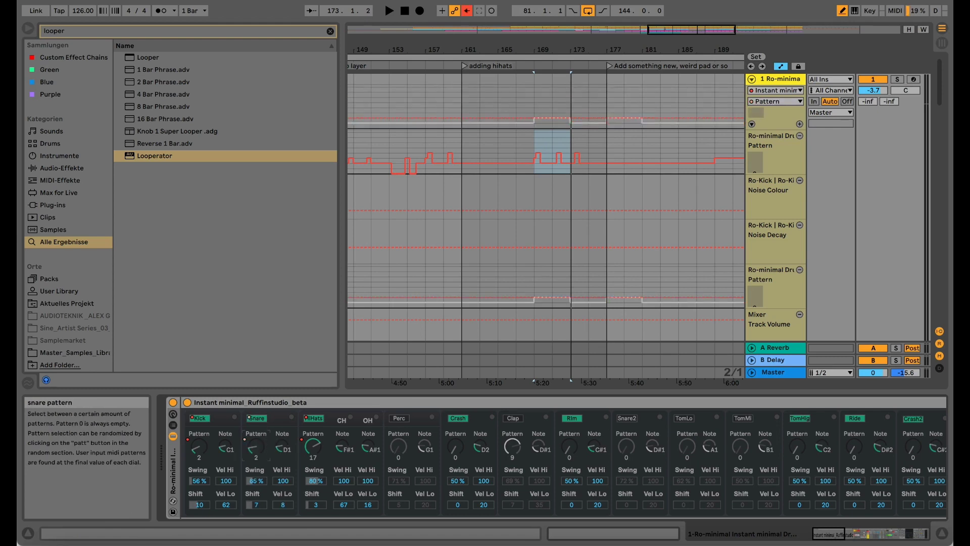
click(467, 11)
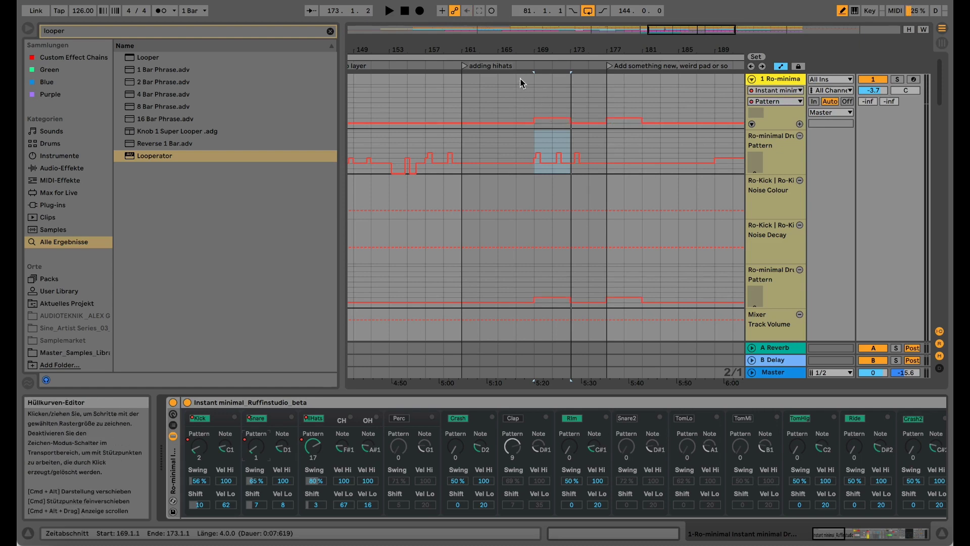
- Solo the drum track and, in its unfolded drum rack chains in the Session view, solo the Ro Cla chain during playback
click(518, 68)
click(898, 80)
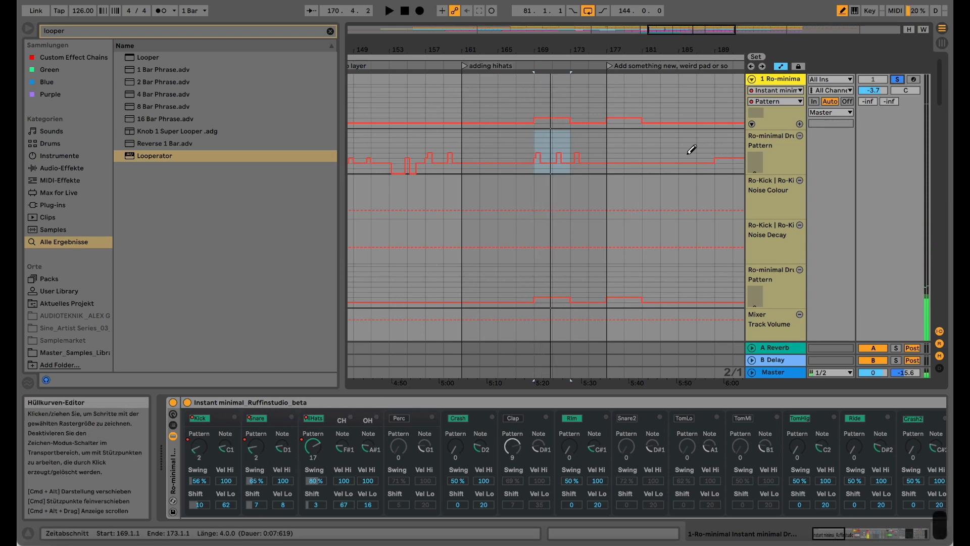
key(Tab)
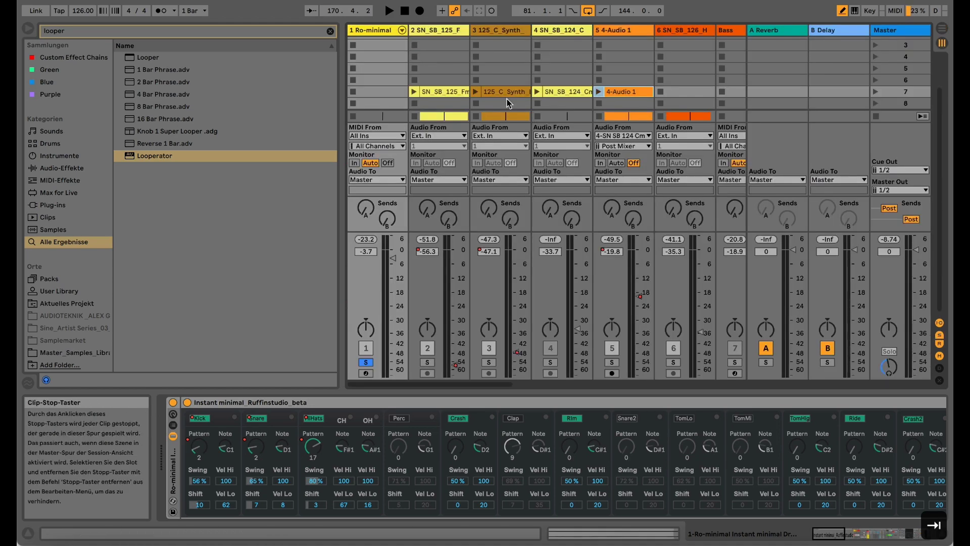
click(402, 31)
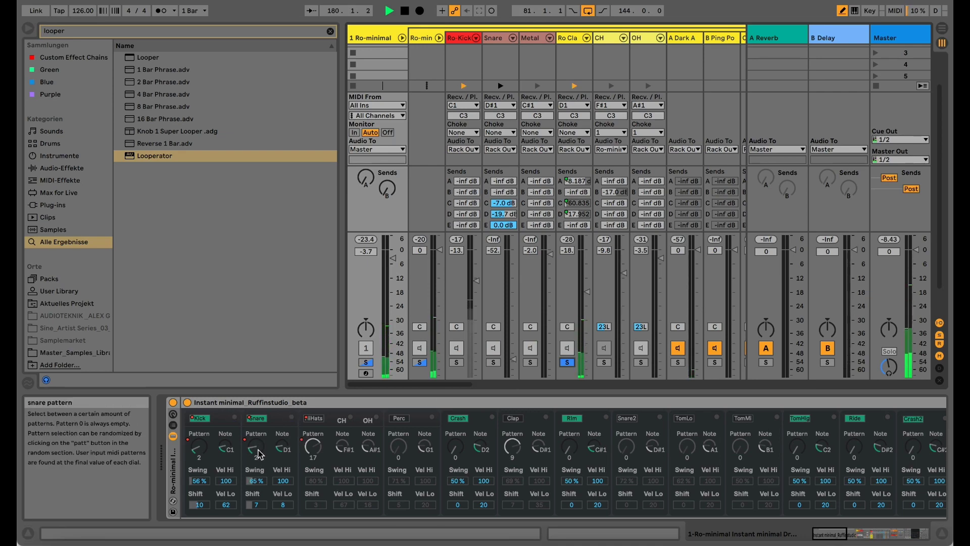
key(Tab)
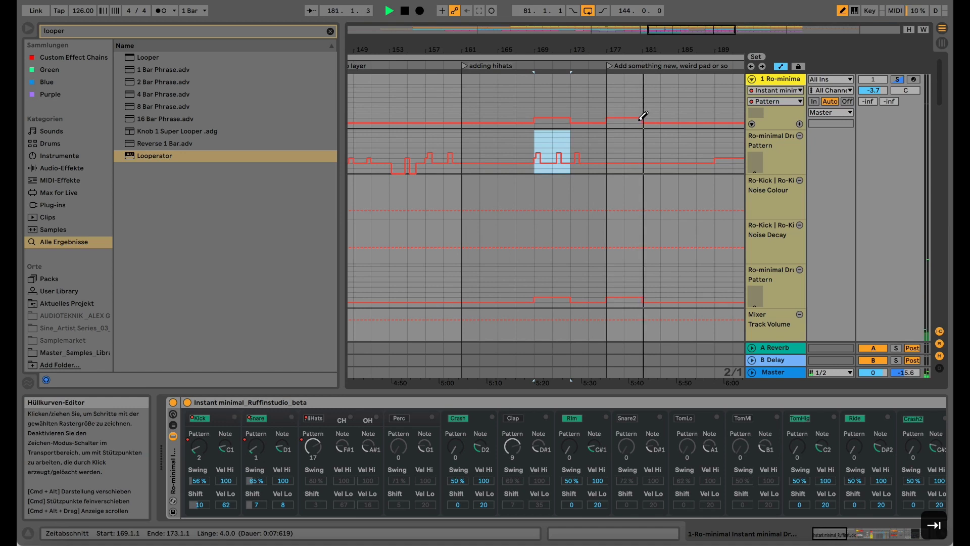
- Play the soloed drum track's snare pattern change at bar 209
drag(662, 47, 558, 22)
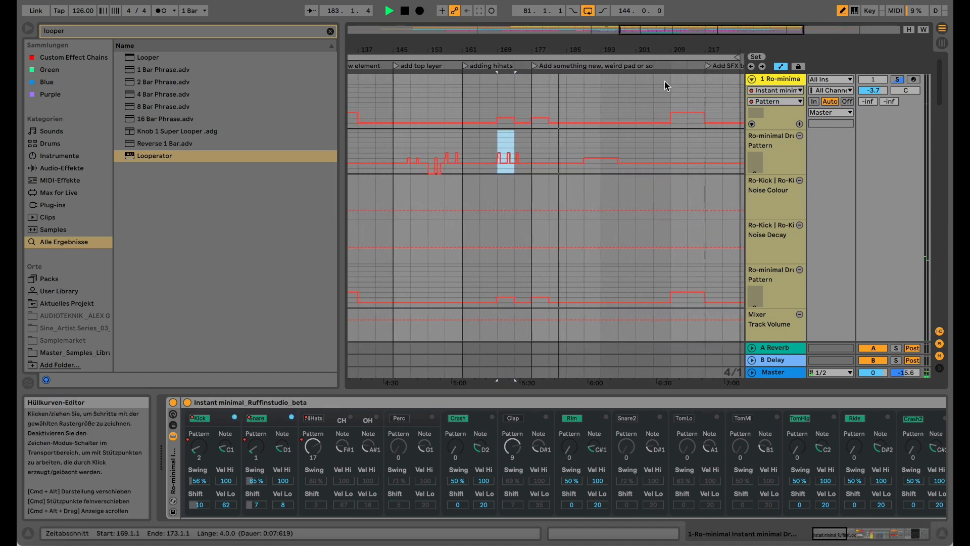
click(665, 65)
drag(675, 52, 676, 47)
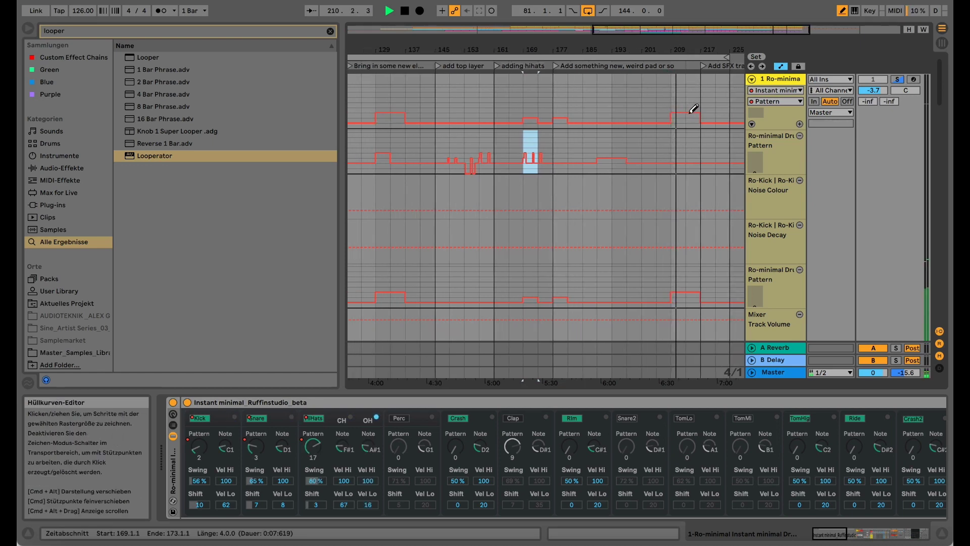
drag(688, 108, 692, 109)
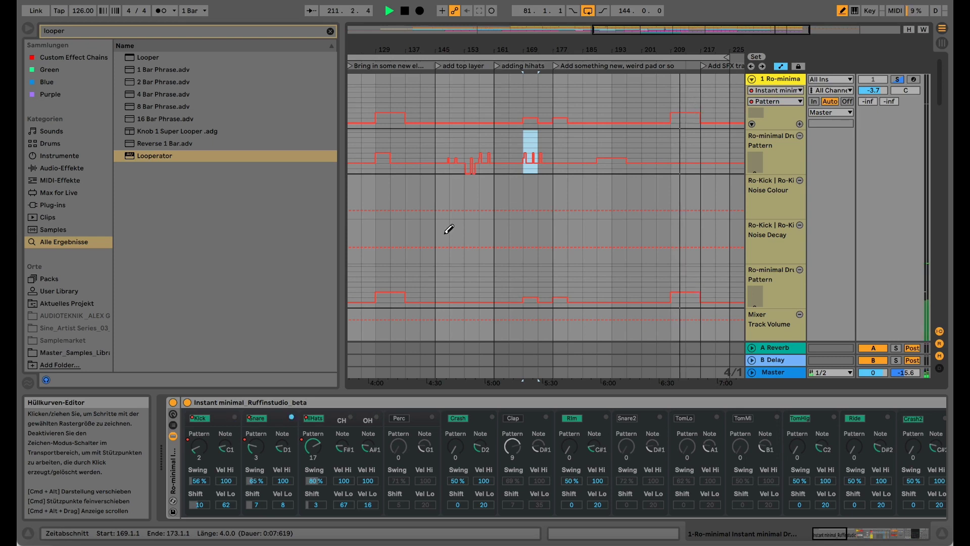
- Try snare patterns 8 and 4 by hand during playback, stop and re-enable the overridden automation
drag(255, 447, 255, 439)
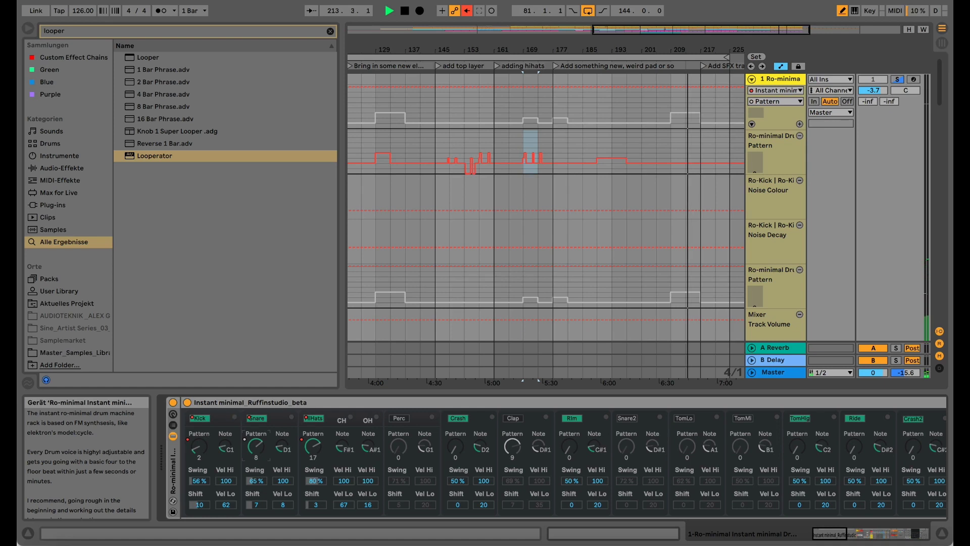
key(space)
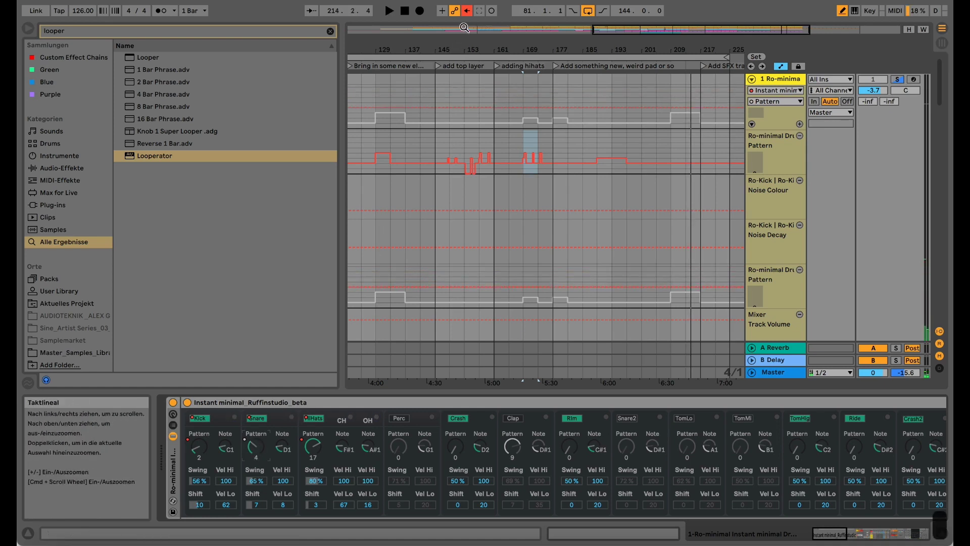
click(467, 11)
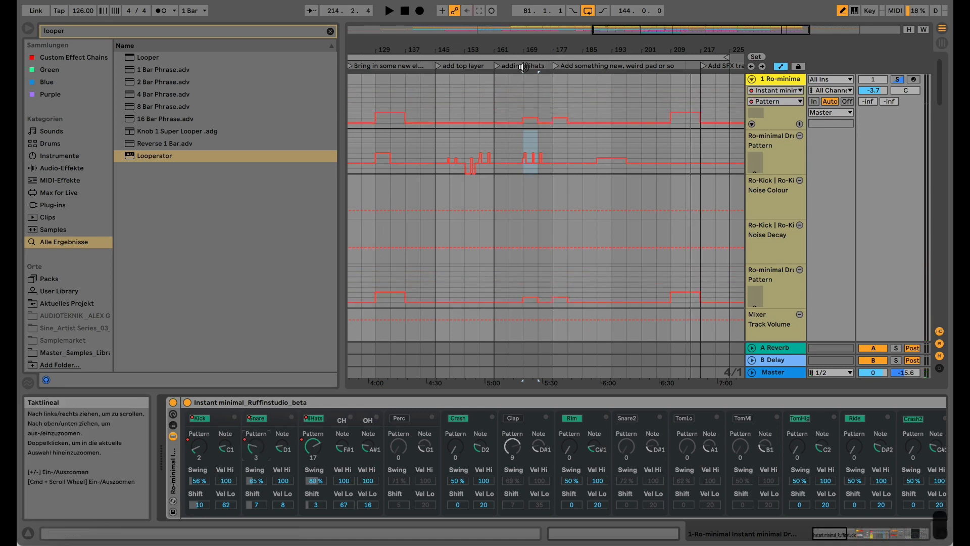
- Turn off Draw mode and show the hi-hat pattern automation on the drum track across the whole arrangement
drag(539, 50, 538, 28)
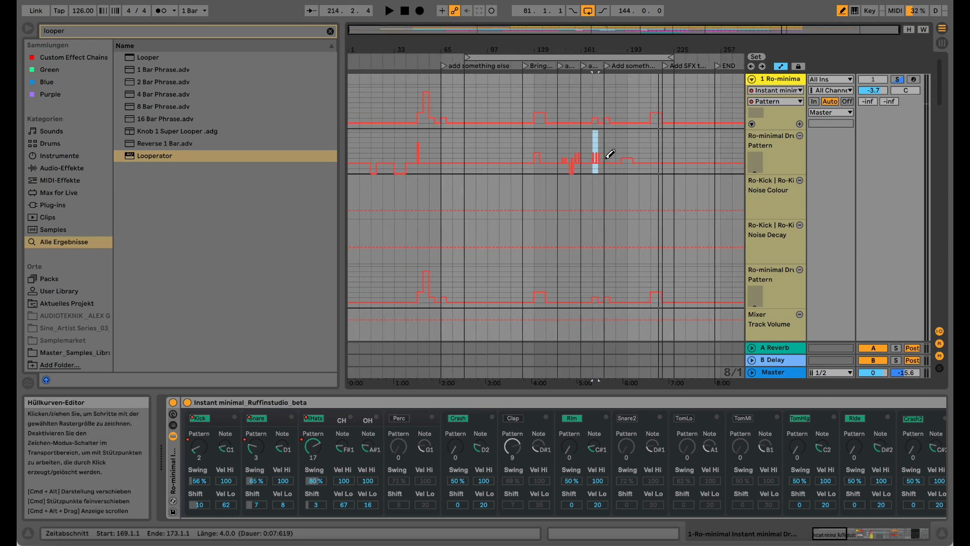
key(super+b)
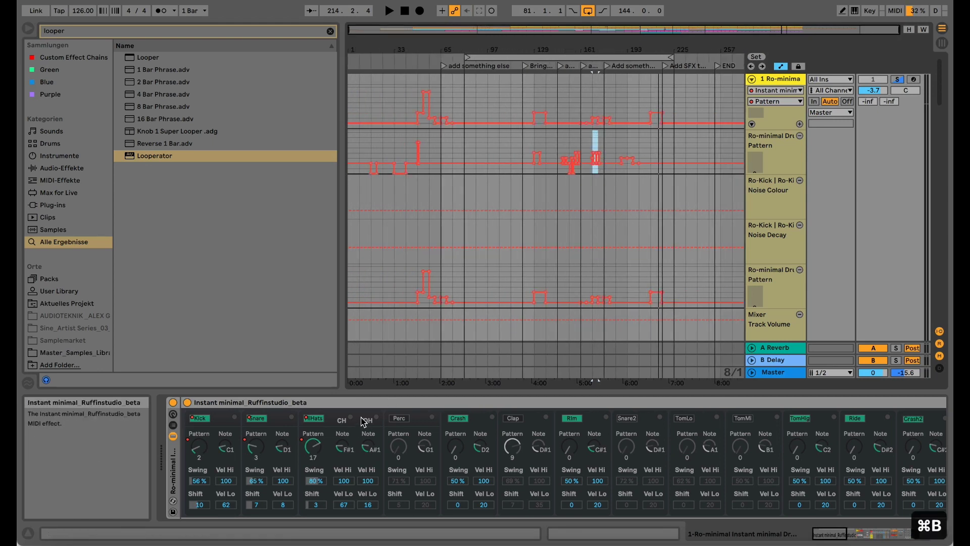
click(314, 451)
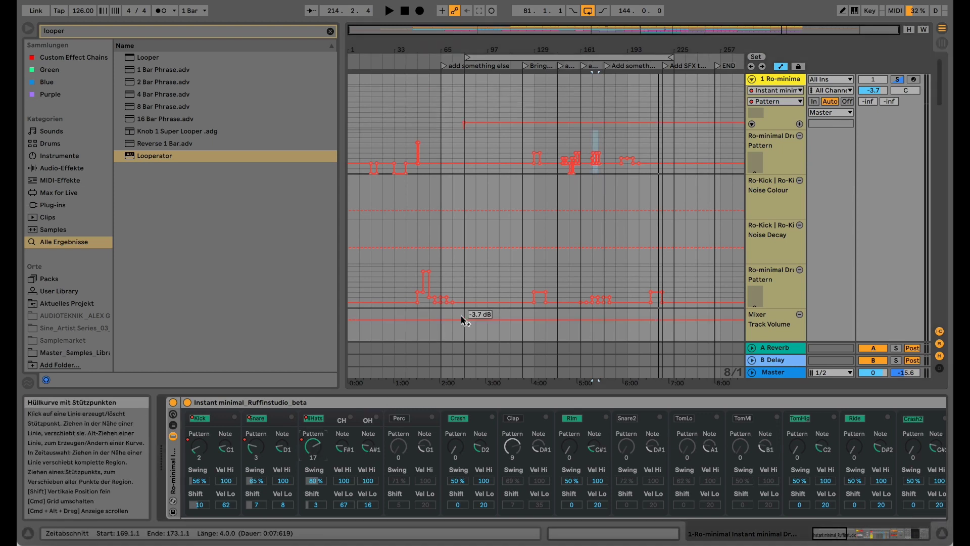
click(411, 274)
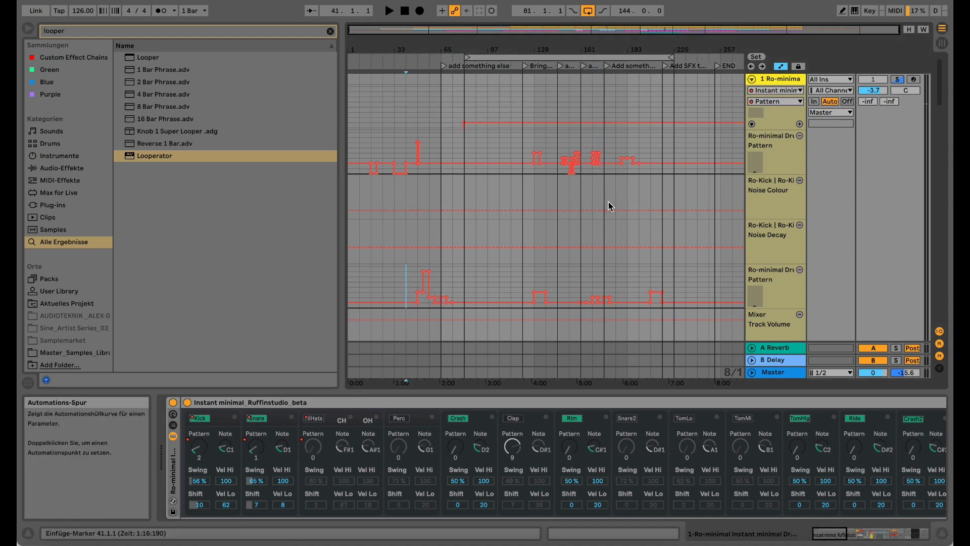
drag(661, 122, 659, 122)
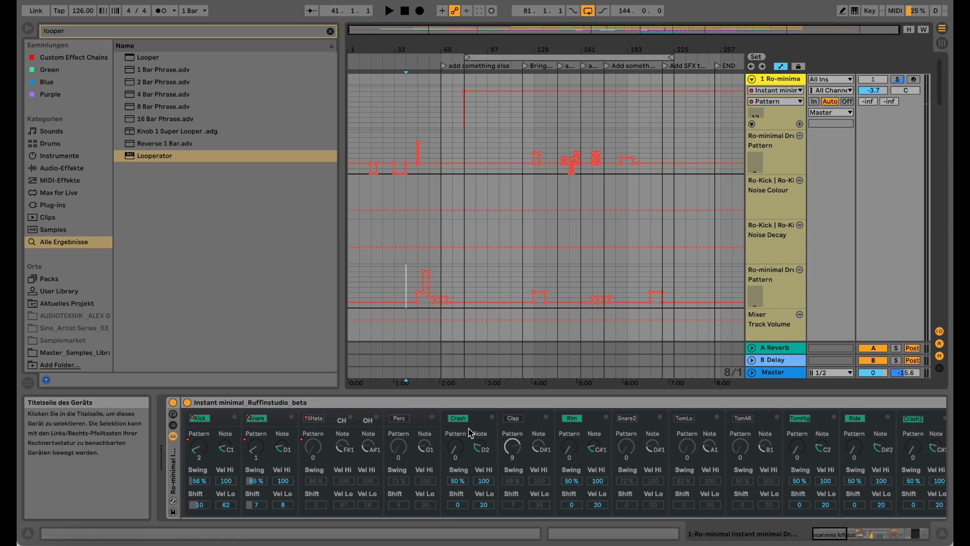
click(464, 402)
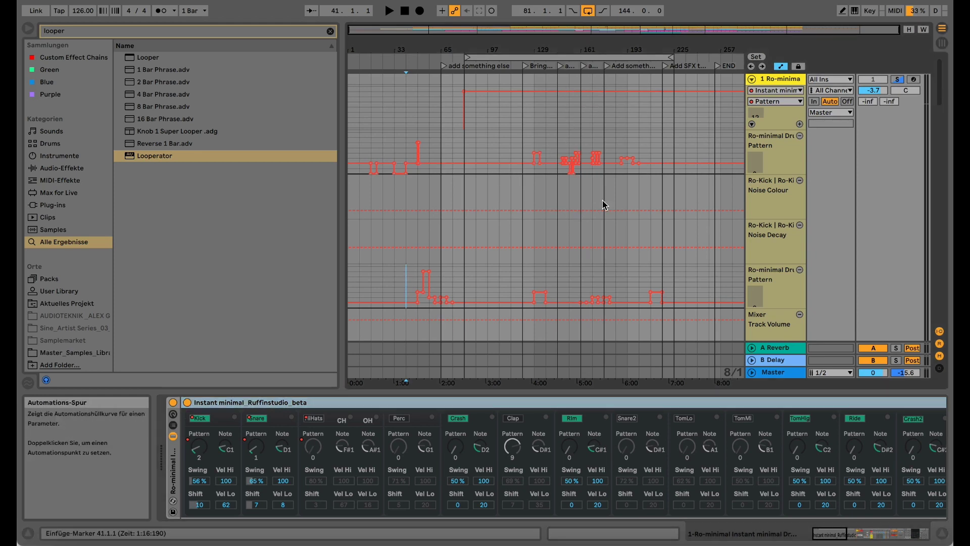
- Examine the pad clips on track 2 and the synth loop clips and volume automation on track 3
scroll(603, 202, down, 3)
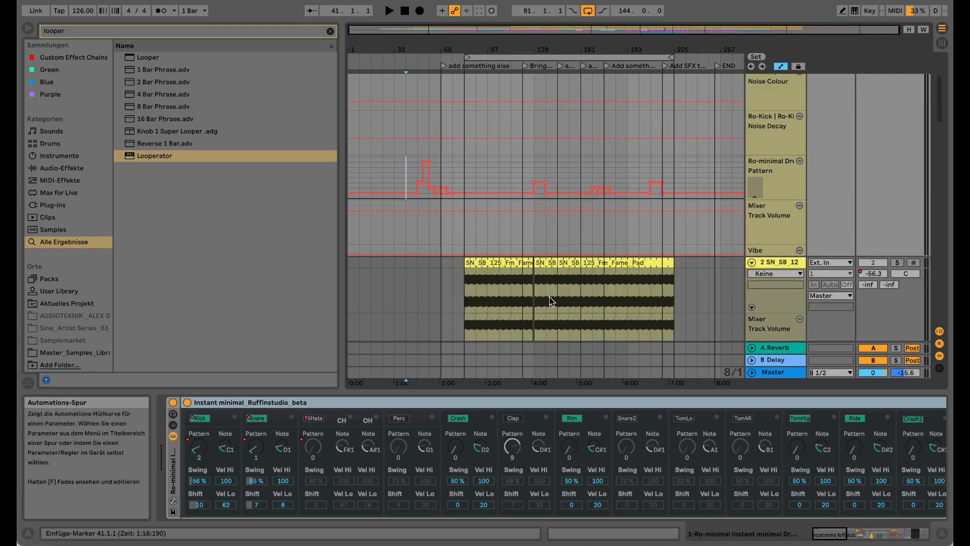
scroll(549, 296, down, 5)
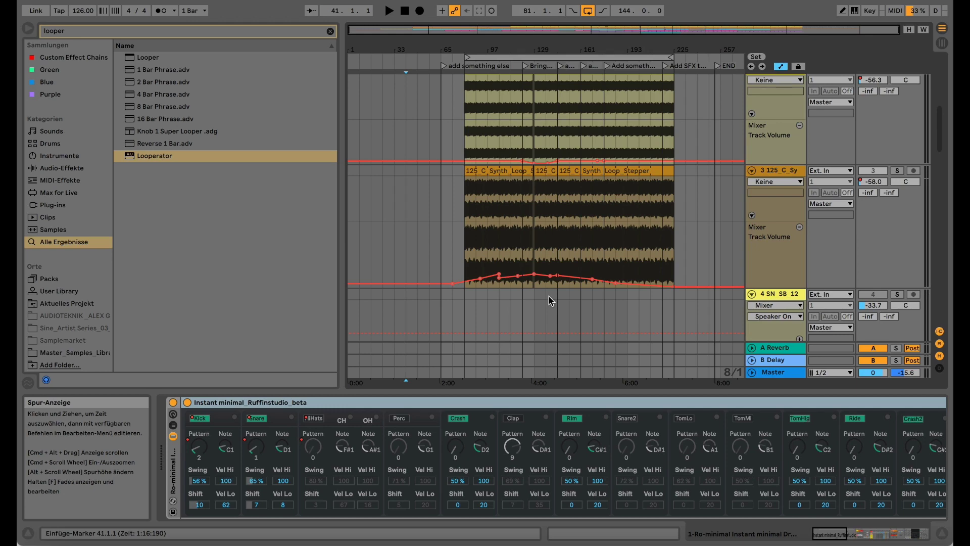
drag(540, 50, 556, 9)
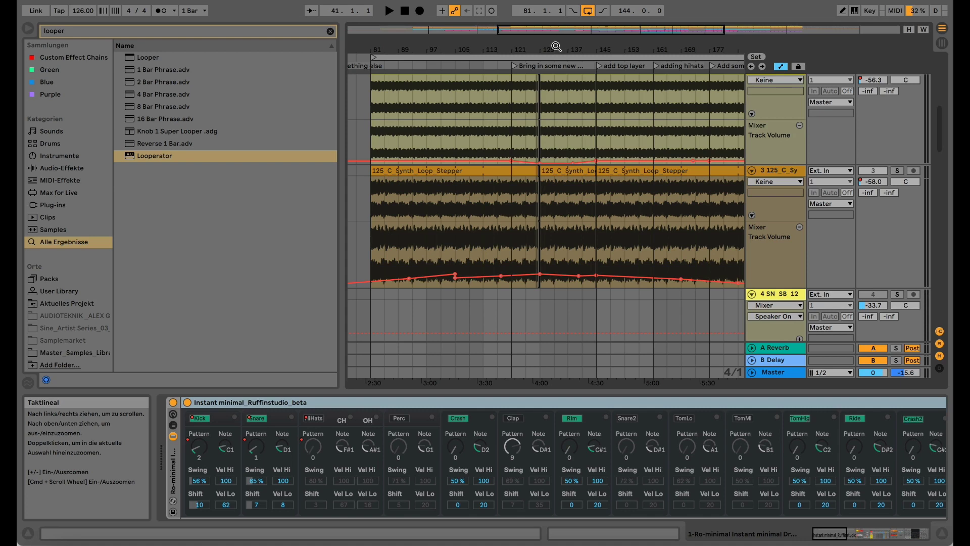
drag(544, 50, 557, 43)
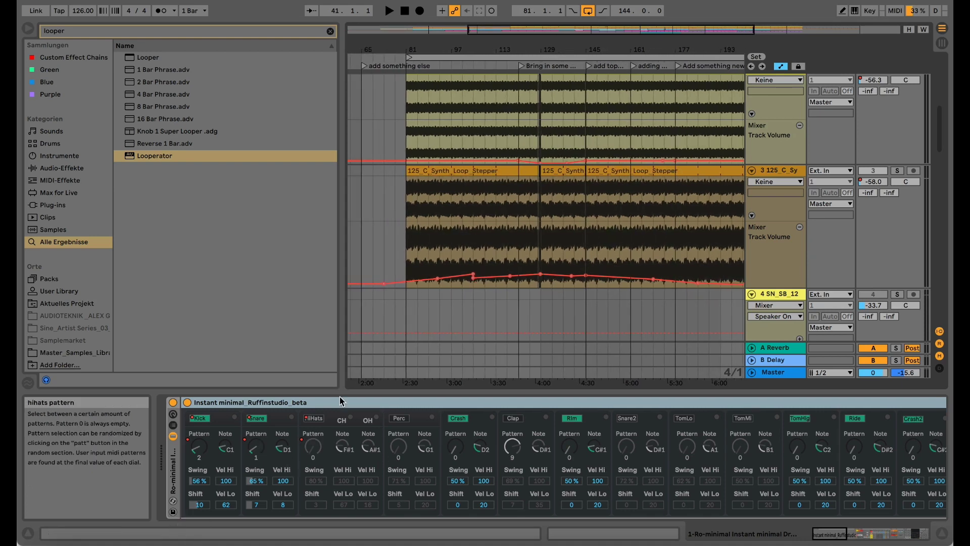
mouse_move(560, 48)
mouse_down()
mouse_move(537, 39)
mouse_move(549, 41)
mouse_up()
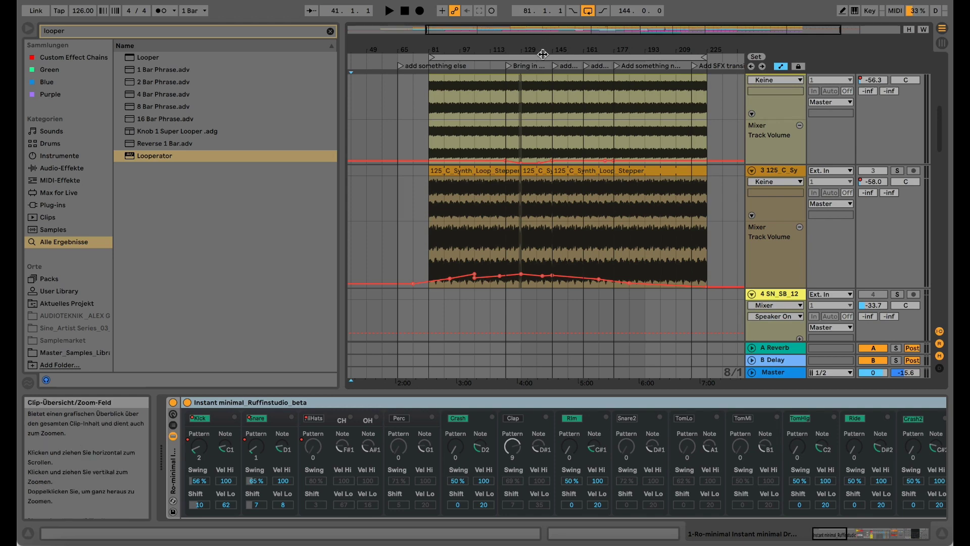
scroll(550, 169, down, 5)
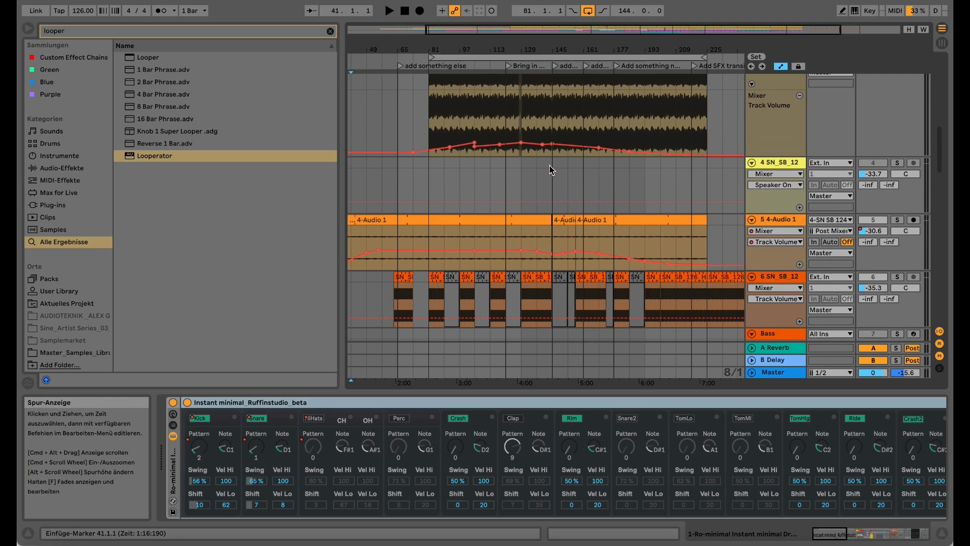
- Solo the 4-Audio 1 track, play it from bar 97 with Looperator switched off and on again, and stop
click(581, 220)
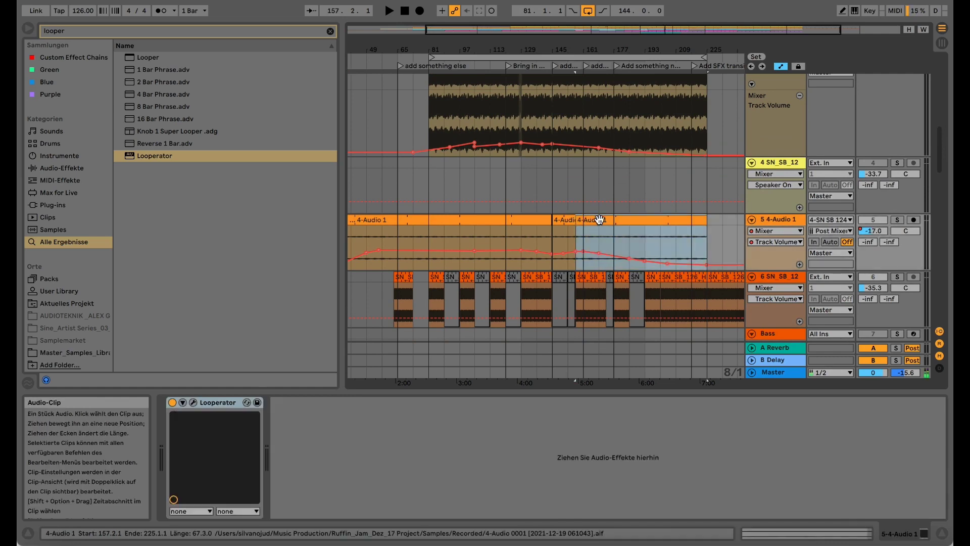
click(471, 224)
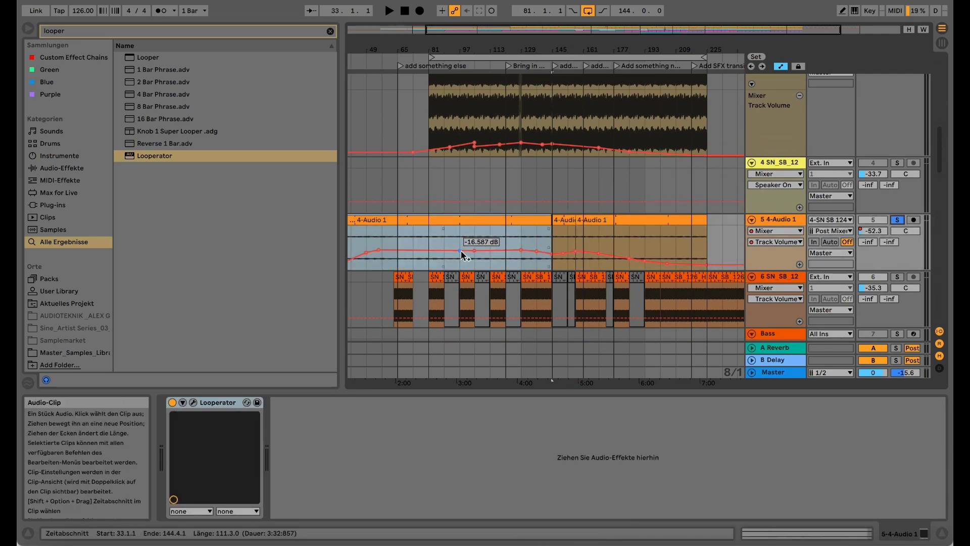
click(460, 234)
key(space)
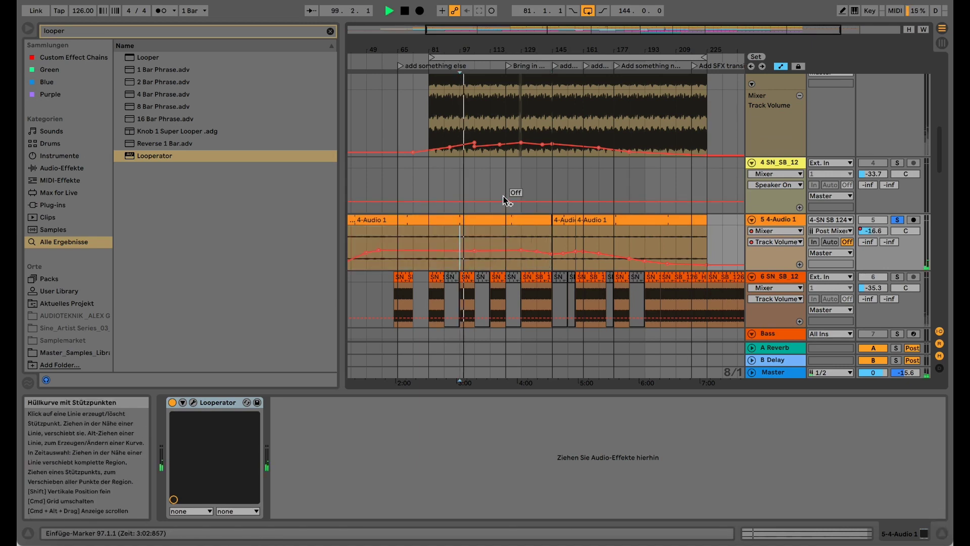
click(172, 402)
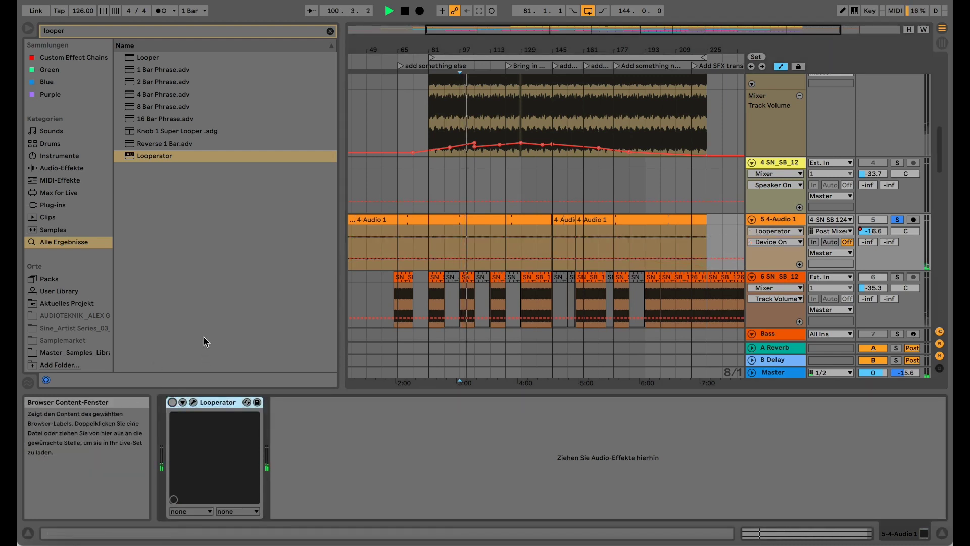
click(171, 403)
key(space)
- Solo the 11 Audio track and look through its effect chain
scroll(553, 251, down, 10)
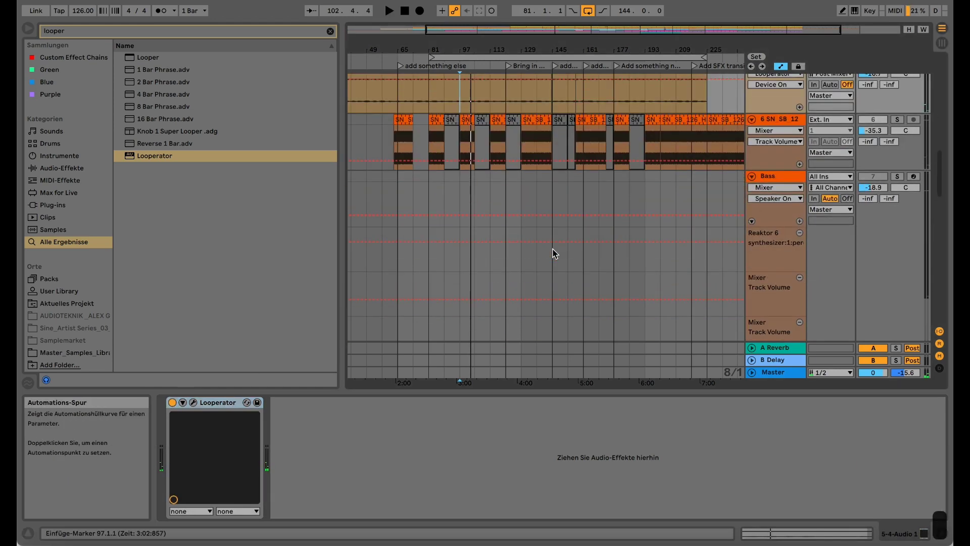
scroll(553, 250, down, 8)
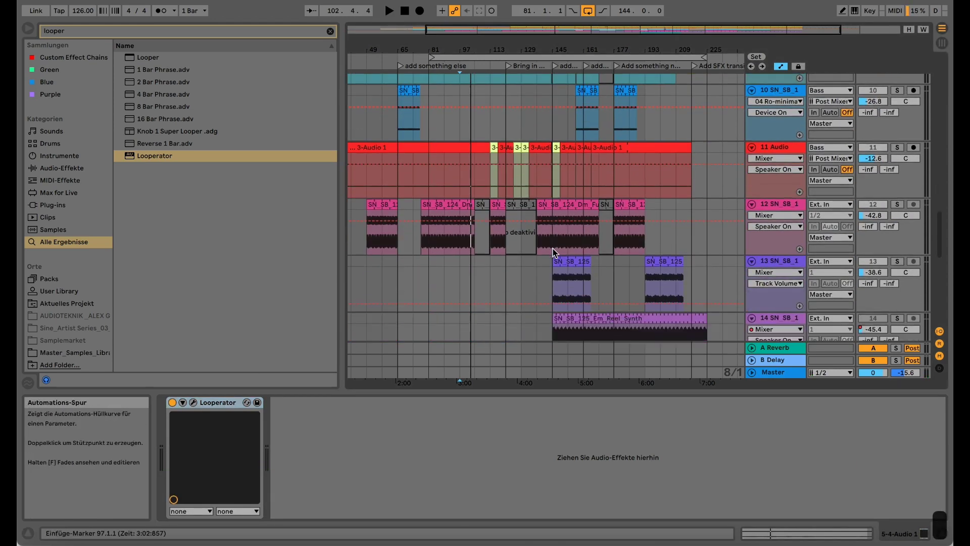
click(755, 162)
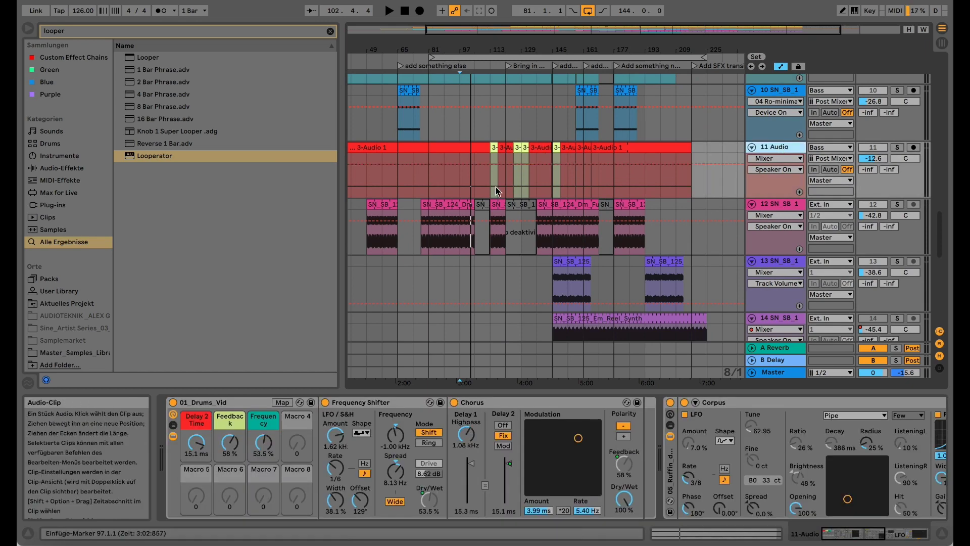
click(897, 147)
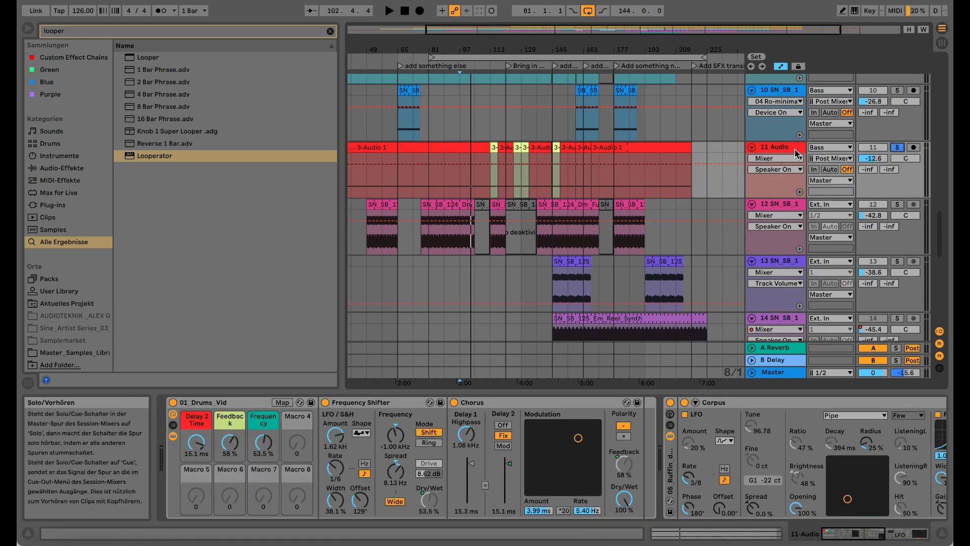
click(884, 534)
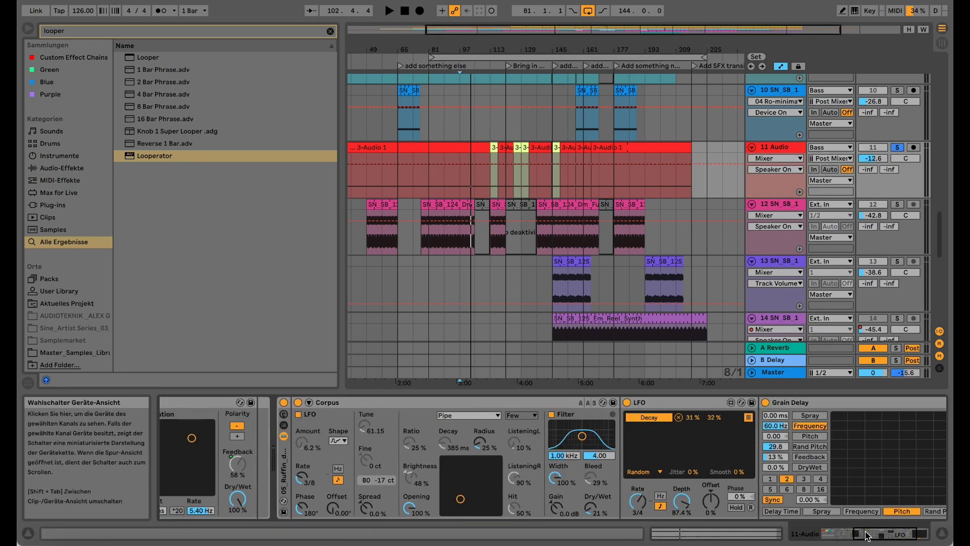
click(879, 534)
- Play the soloed 11 Audio track from bar 97 and switch off its 01_Drums_Vid effect rack
click(493, 148)
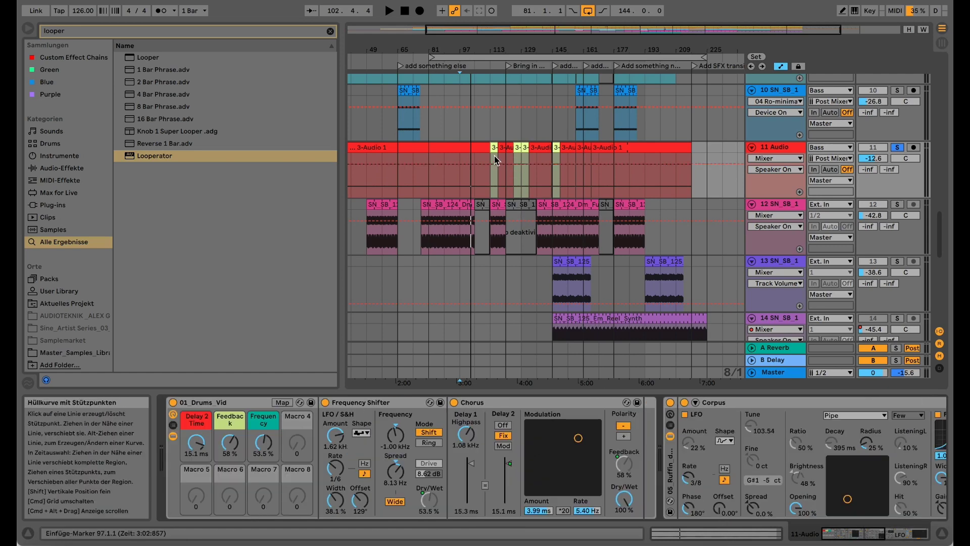
click(460, 164)
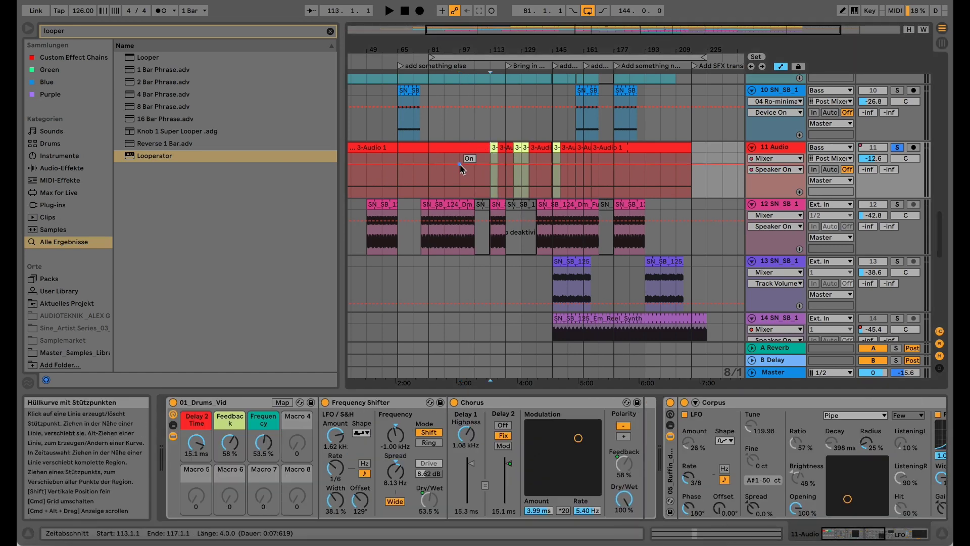
click(461, 188)
key(space)
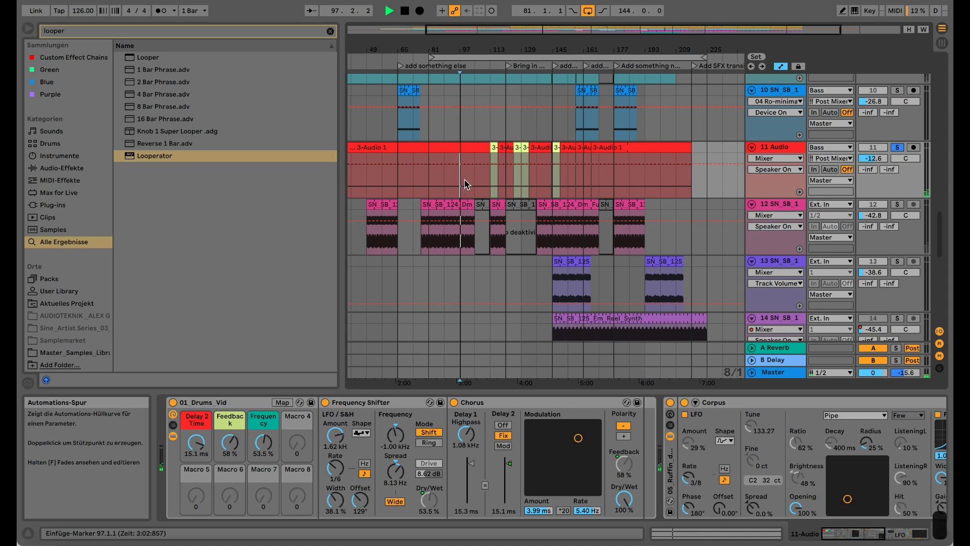
click(173, 403)
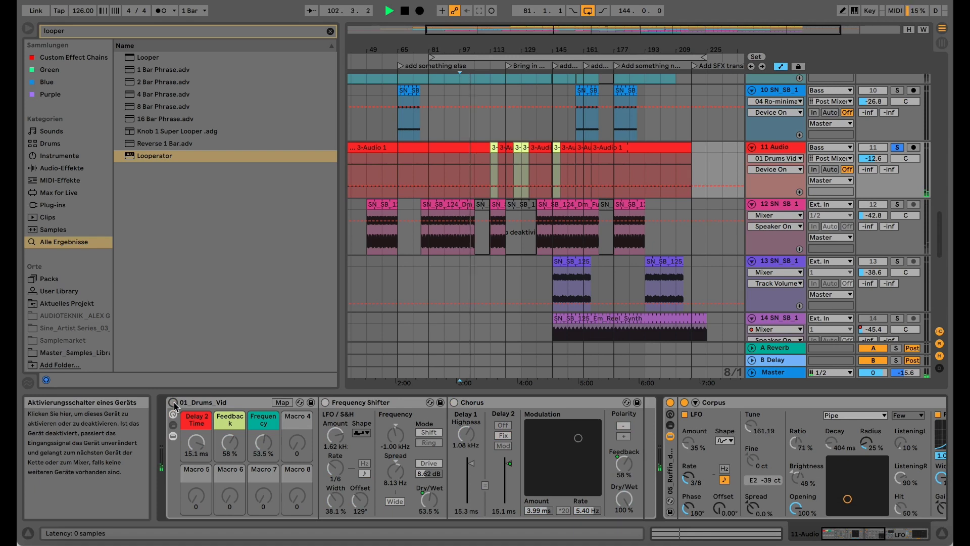
- Switch the 01_Drums_Vid effect rack back on and stop playback
click(173, 403)
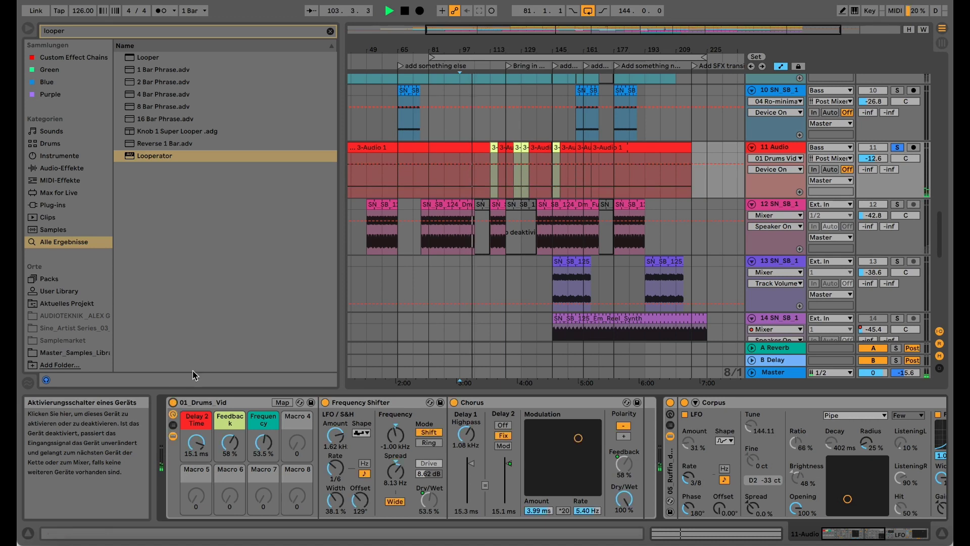
key(space)
- Play the soloed 11 Audio track from bar 113 with the 01_Drums_Vid rack switched off and on again, and stop
click(494, 148)
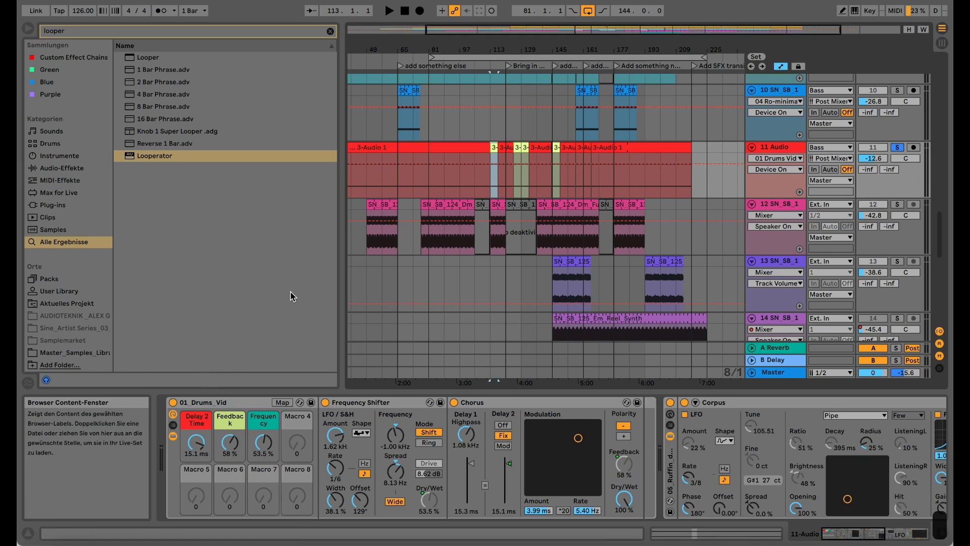
drag(509, 50, 506, 87)
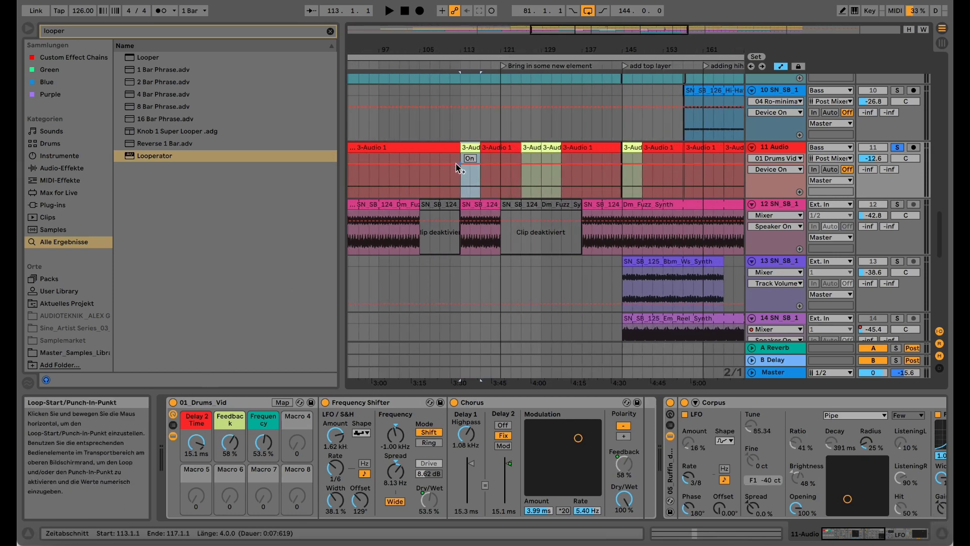
click(461, 179)
key(space)
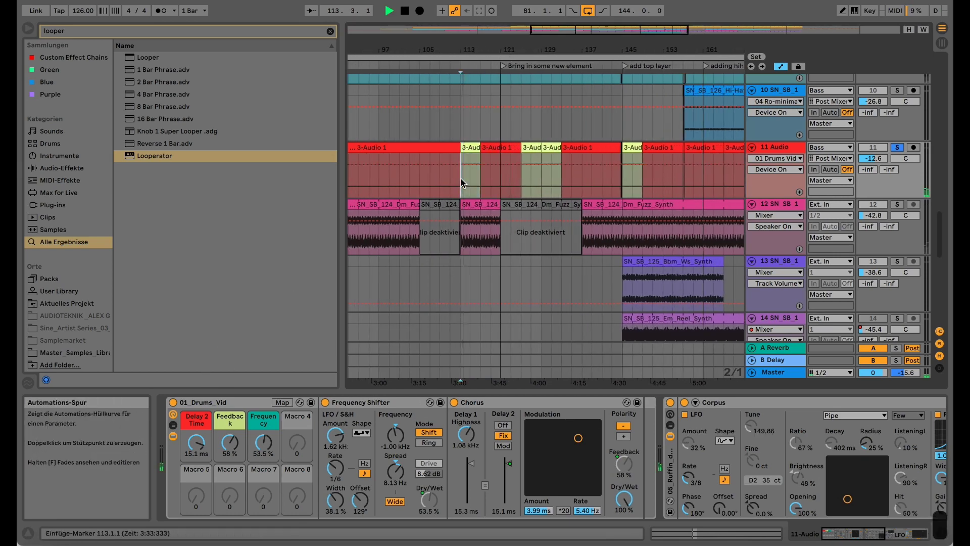
click(173, 402)
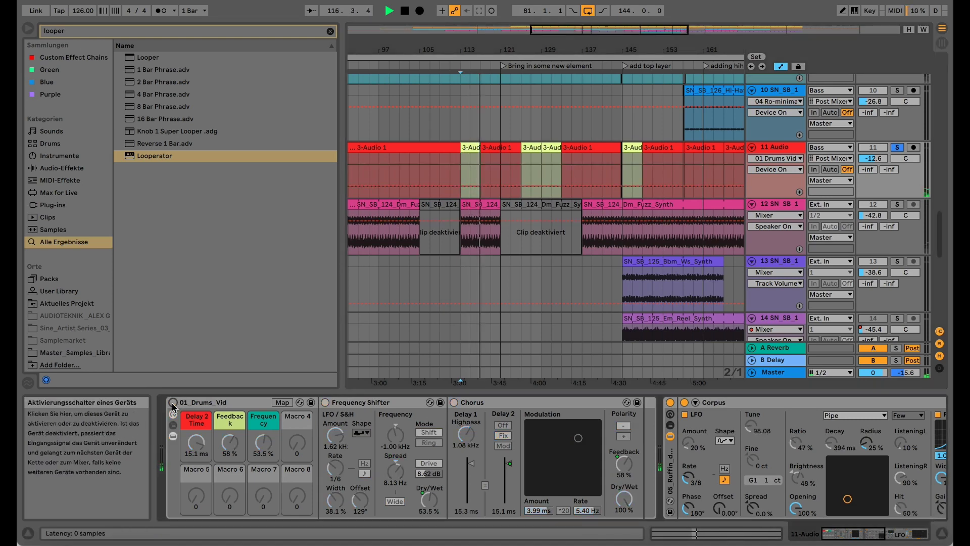
click(173, 402)
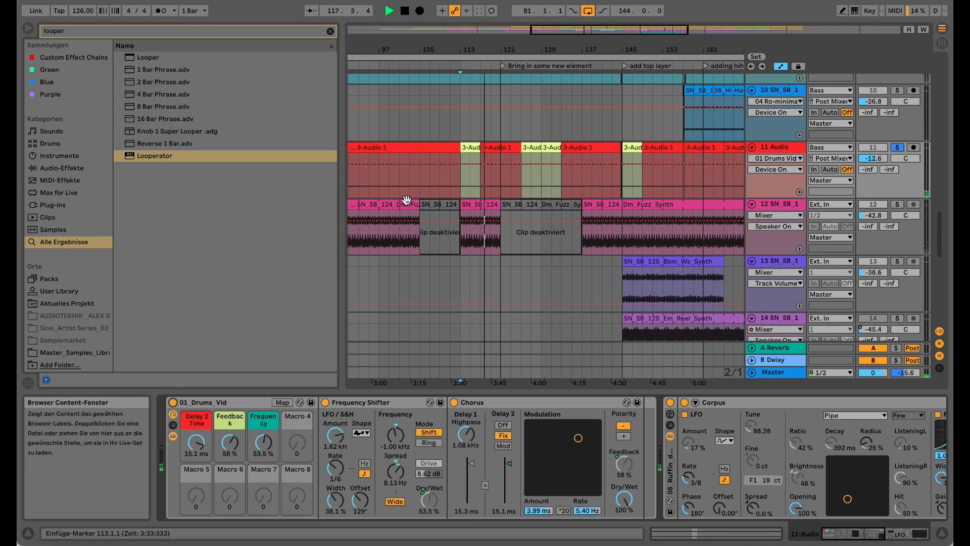
key(space)
- Examine the clips and automation across the bass, hi-hat, synth loop, Sine box and Reaktor tracks
scroll(584, 152, down, 3)
scroll(584, 154, up, 8)
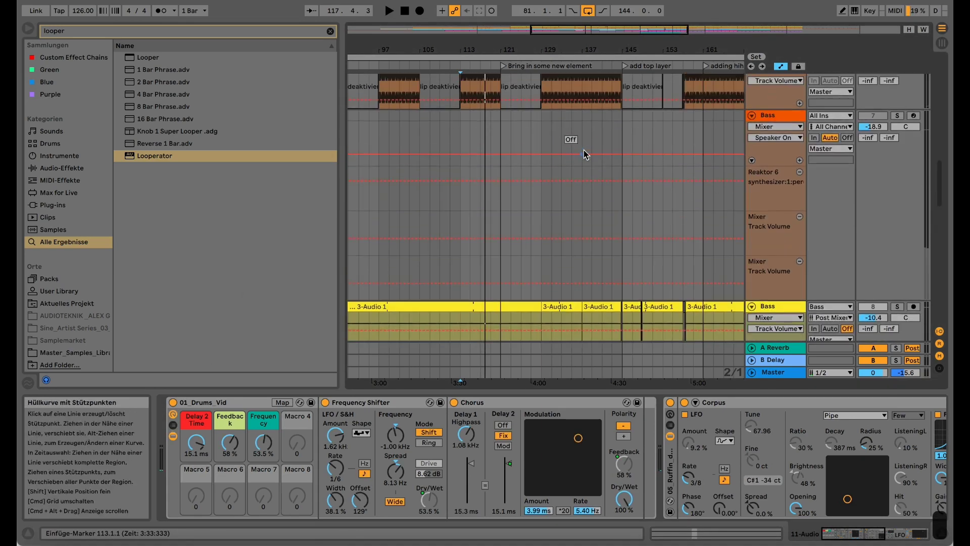
scroll(583, 156, down, 5)
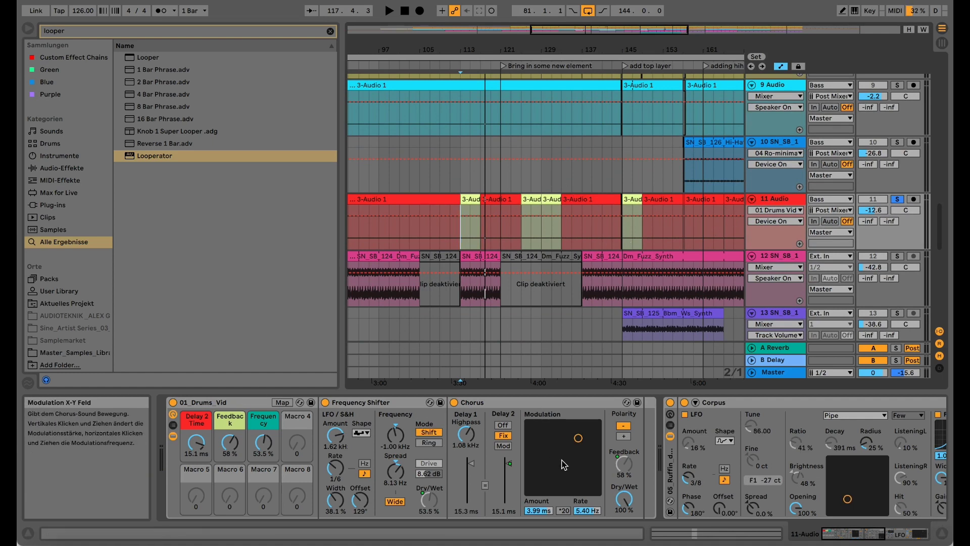
scroll(570, 292, down, 5)
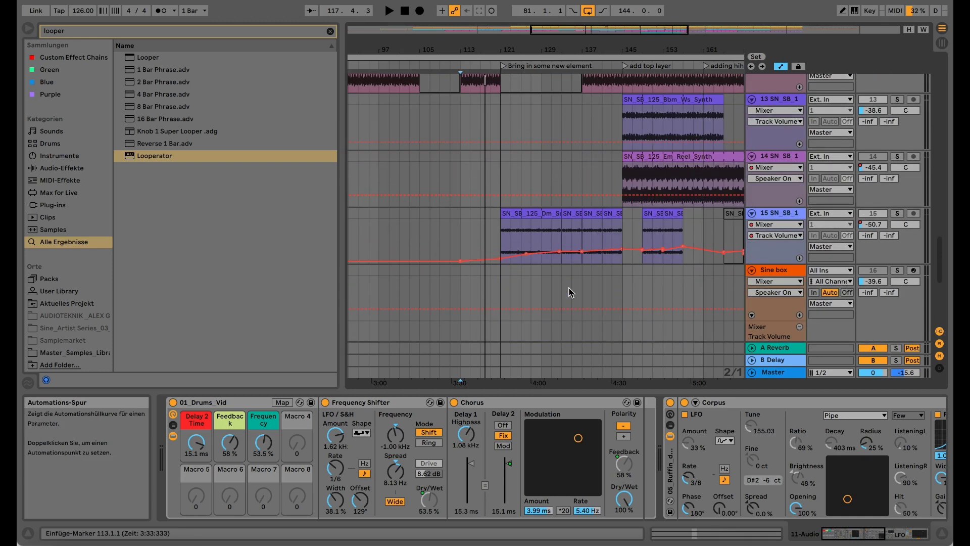
scroll(535, 216, up, 3)
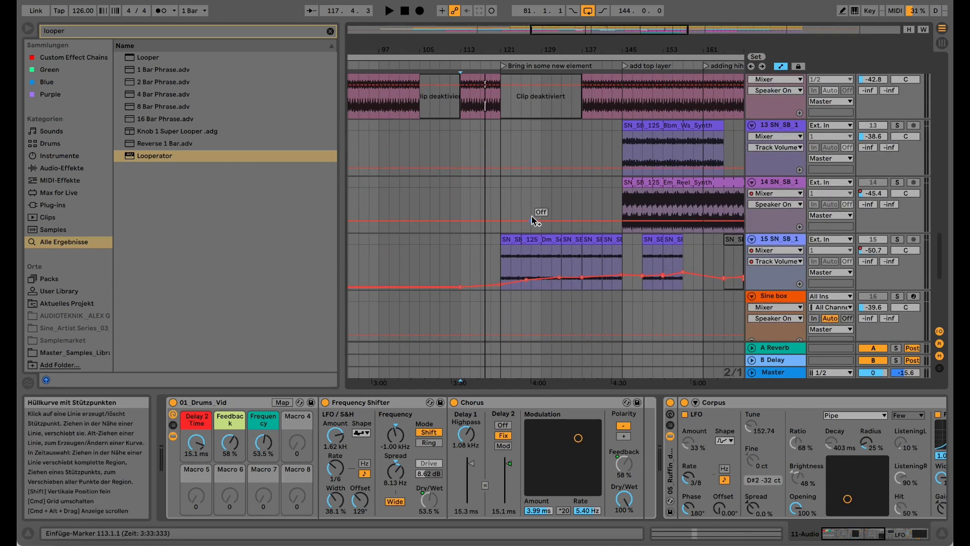
scroll(533, 221, up, 4)
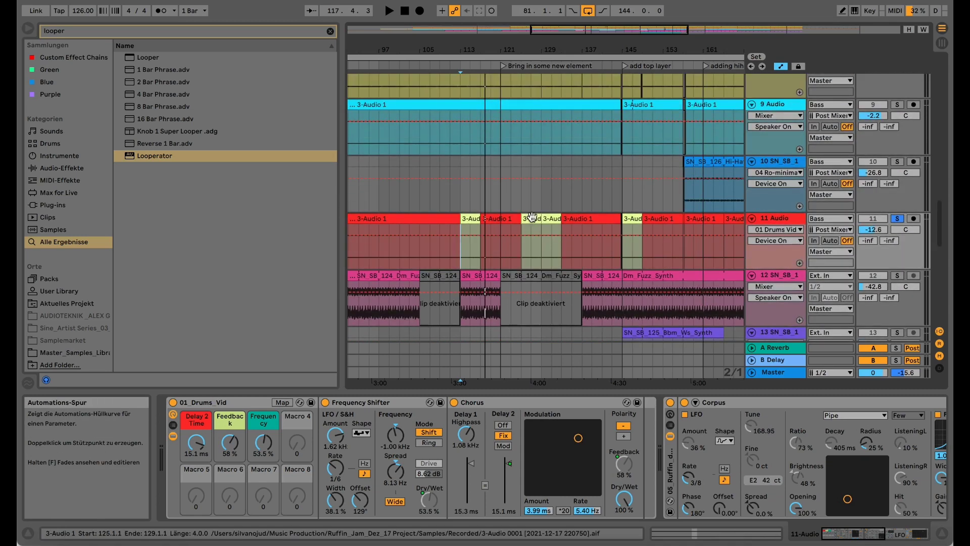
drag(574, 47, 523, 37)
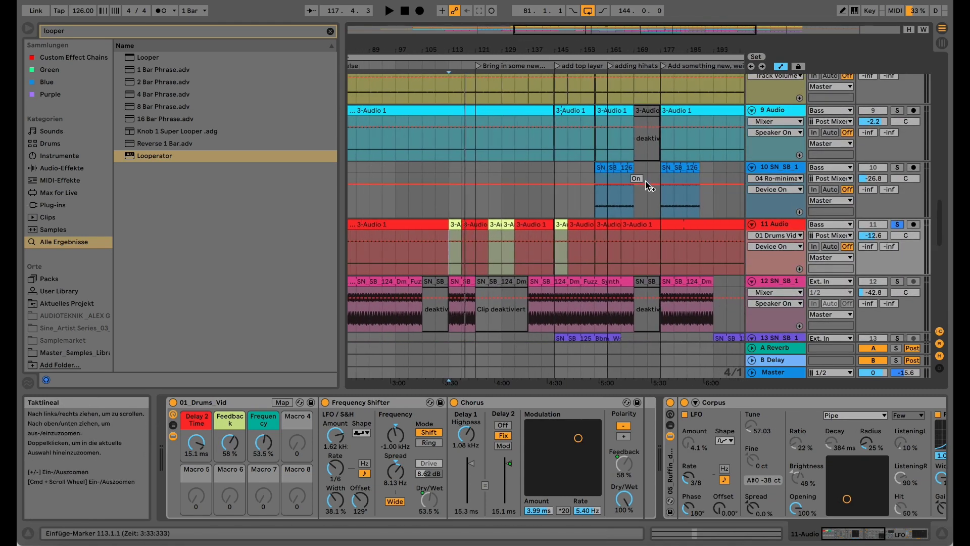
scroll(654, 223, down, 3)
scroll(654, 222, down, 6)
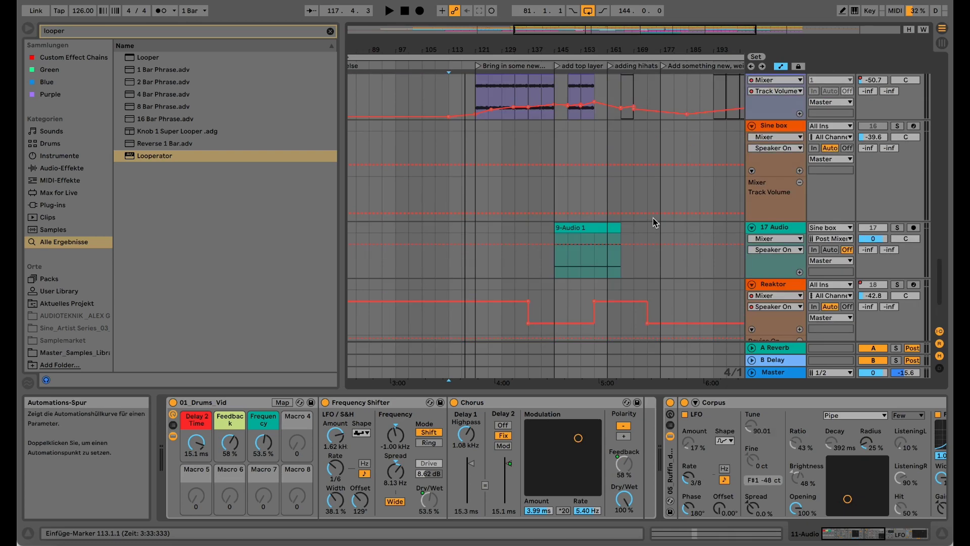
scroll(655, 222, down, 1)
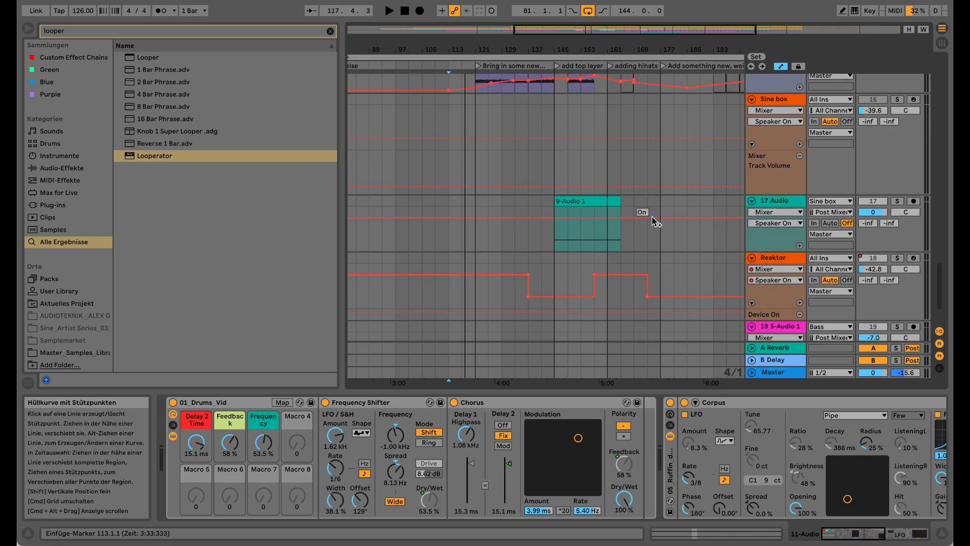
- Select the Reaktor track to show its device chain and solo it
click(769, 259)
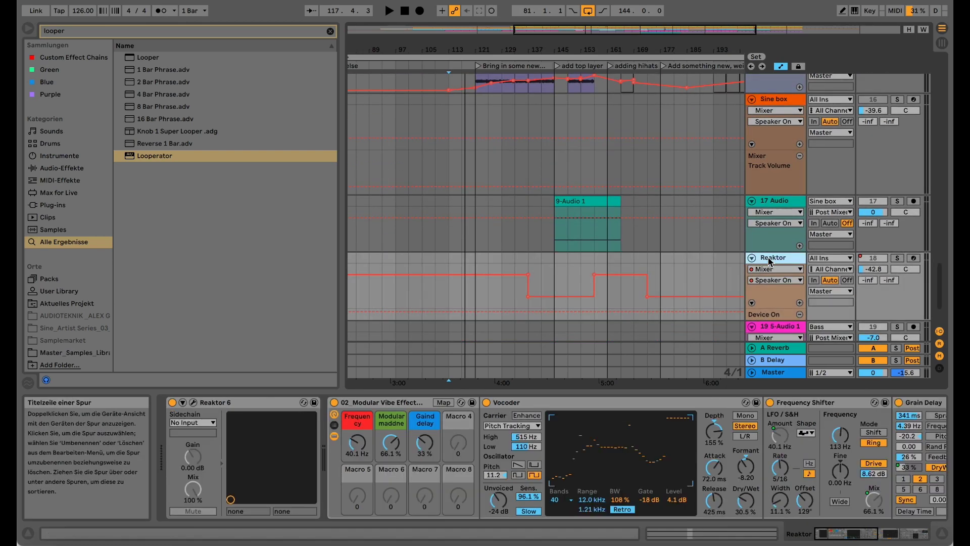
click(897, 258)
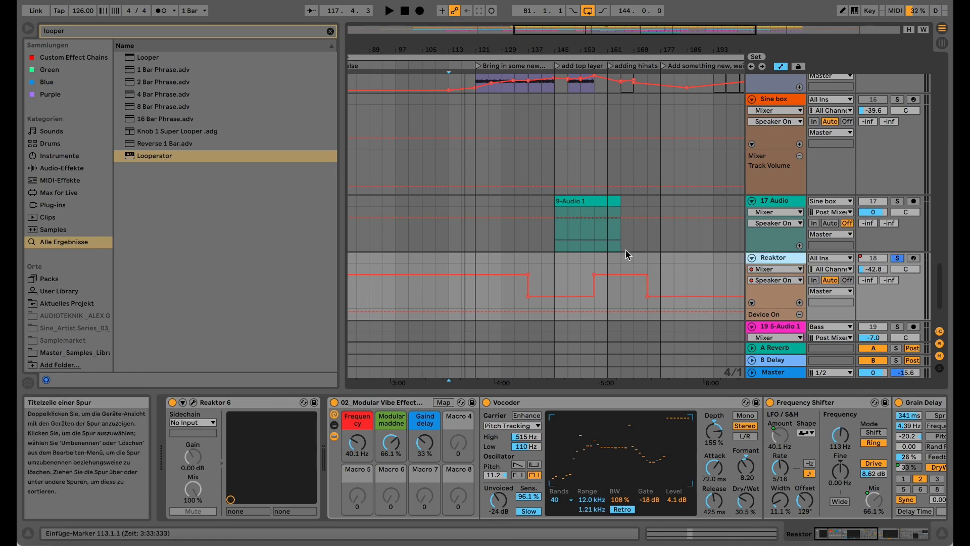
- Set Reaktor as the audio input of the 19 5-Audio 1 track and arm that track for recording
scroll(548, 267, down, 1)
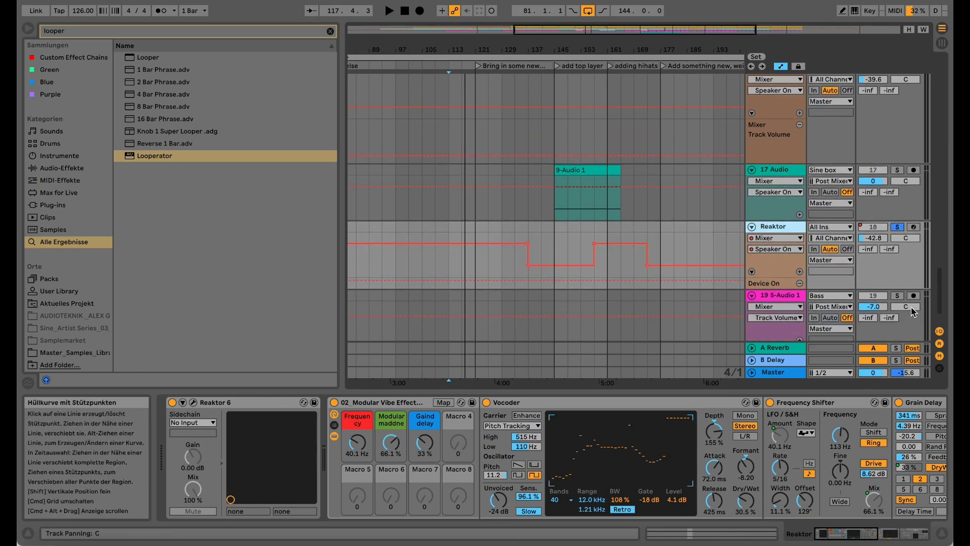
click(841, 298)
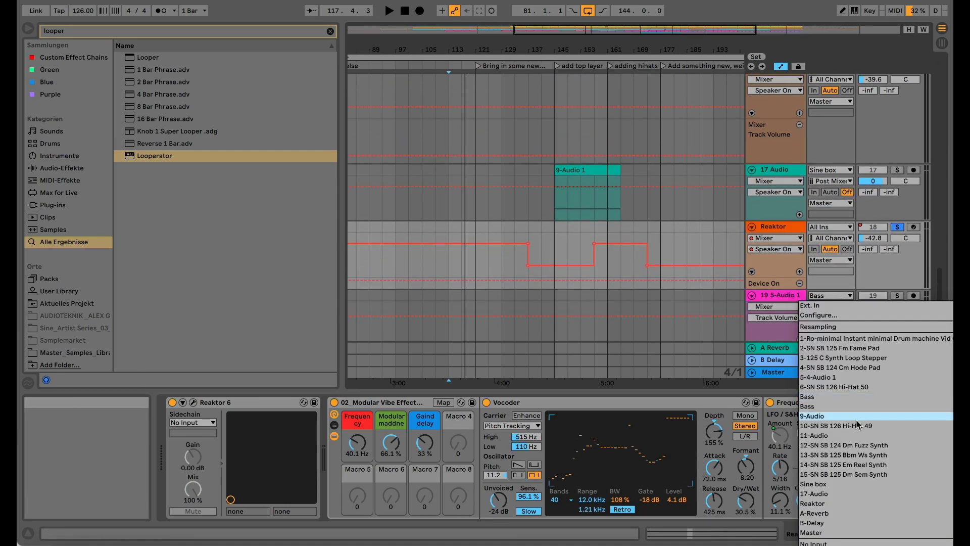
click(823, 503)
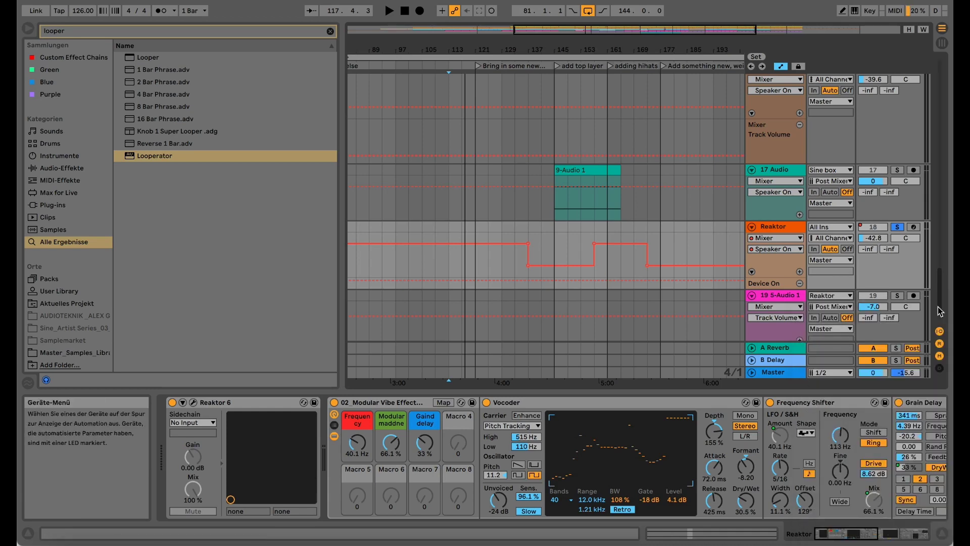
click(914, 295)
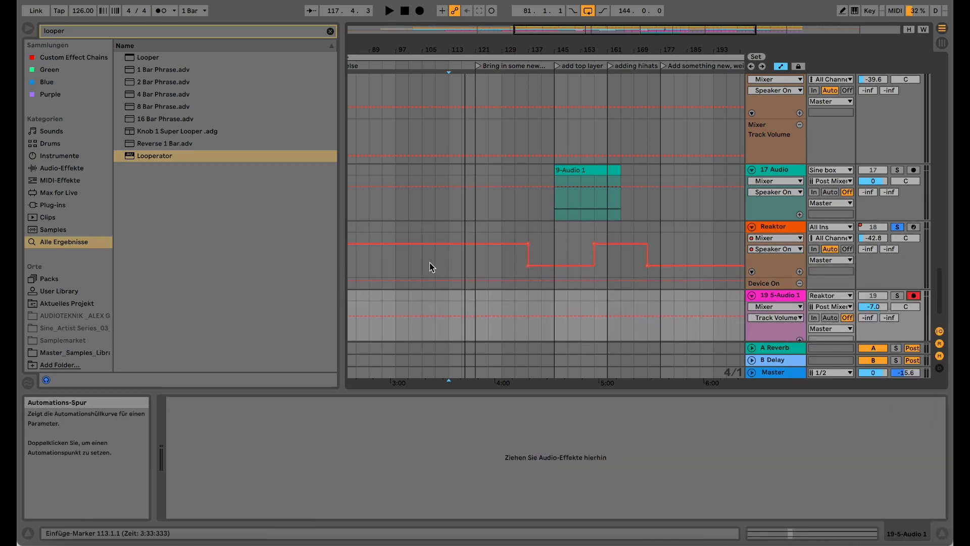
- Start recording the Reaktor output from bar 93, switching its 02_Modular Vibe effect rack off and on again while it runs
click(391, 267)
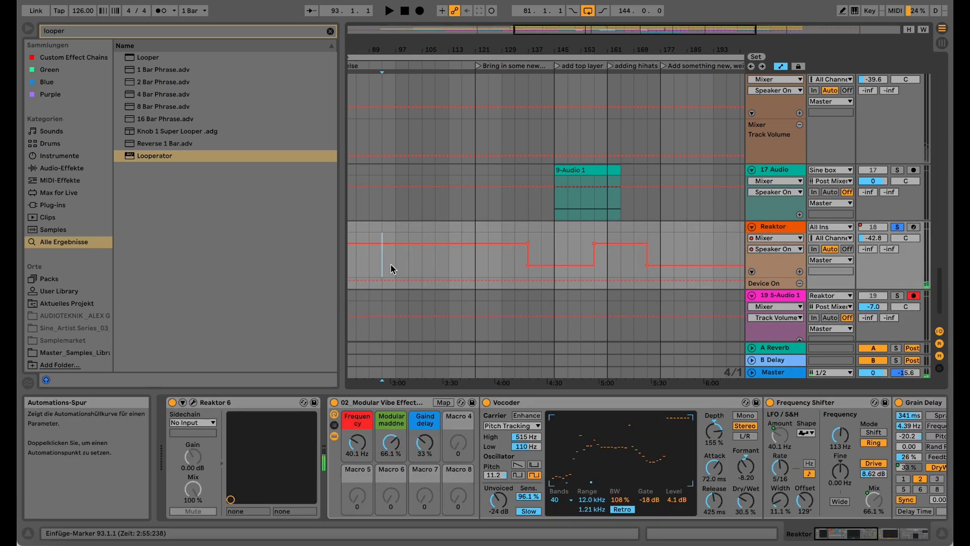
click(787, 228)
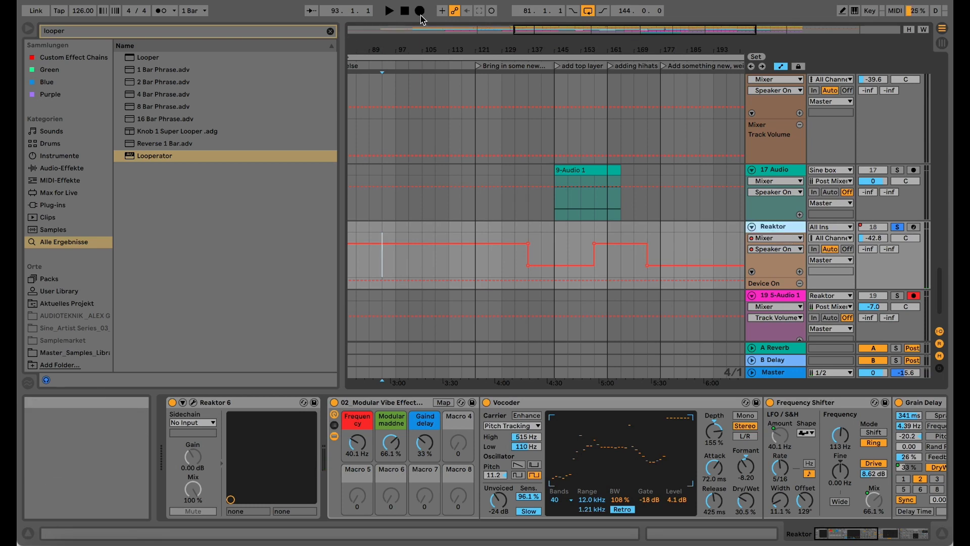
key(F9)
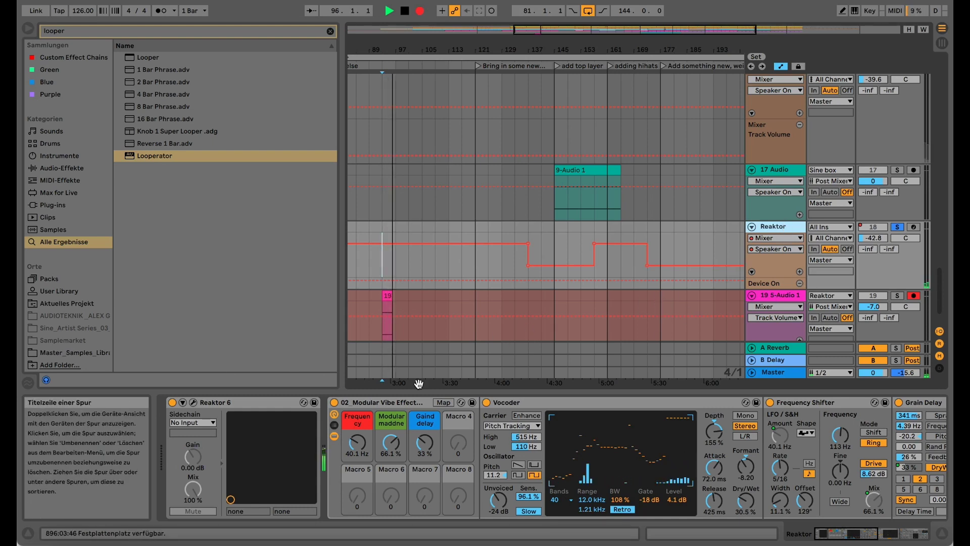
click(333, 403)
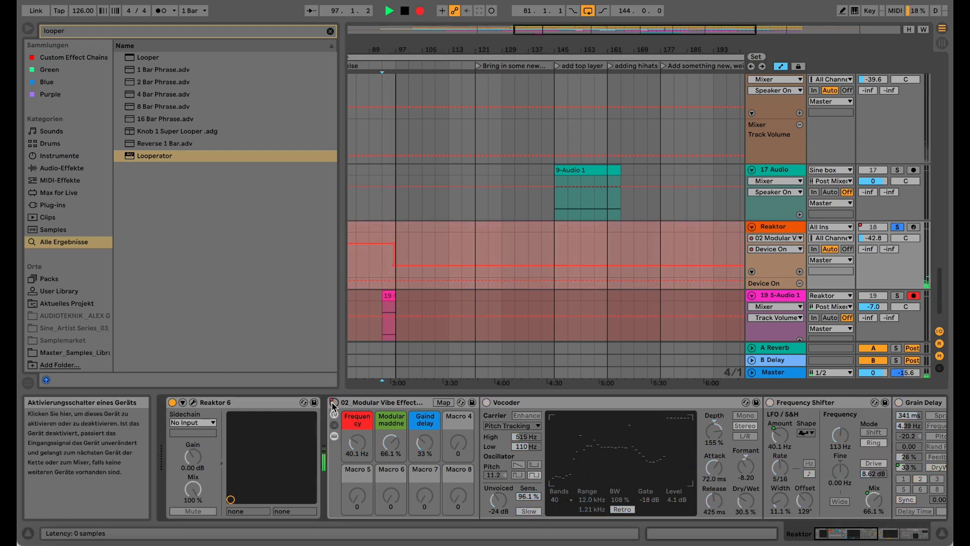
click(333, 403)
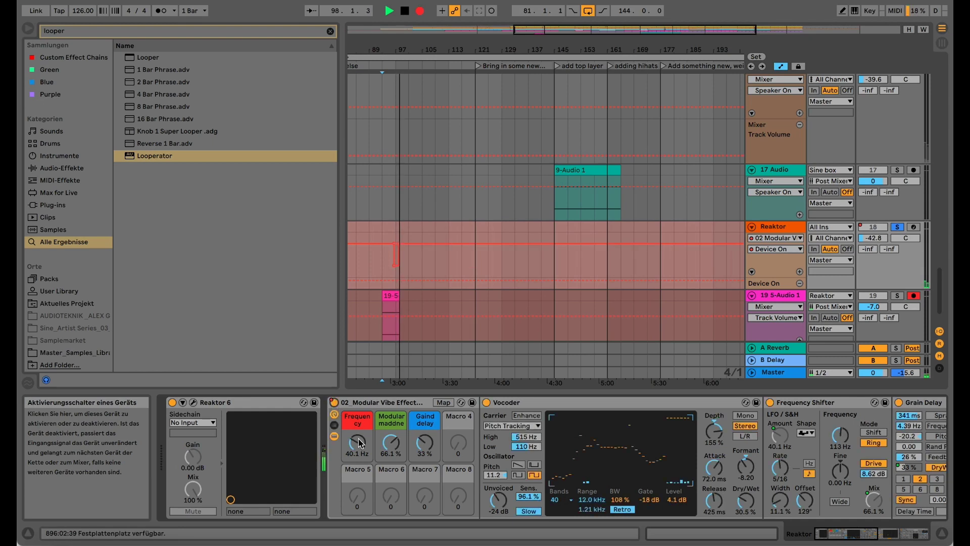
- Turn the rack's Frequency macro to 54.3 Hz, Modular to 73.2 % and Gaind delay to 21 % while recording, and unsolo the Reaktor track
drag(357, 442, 425, 454)
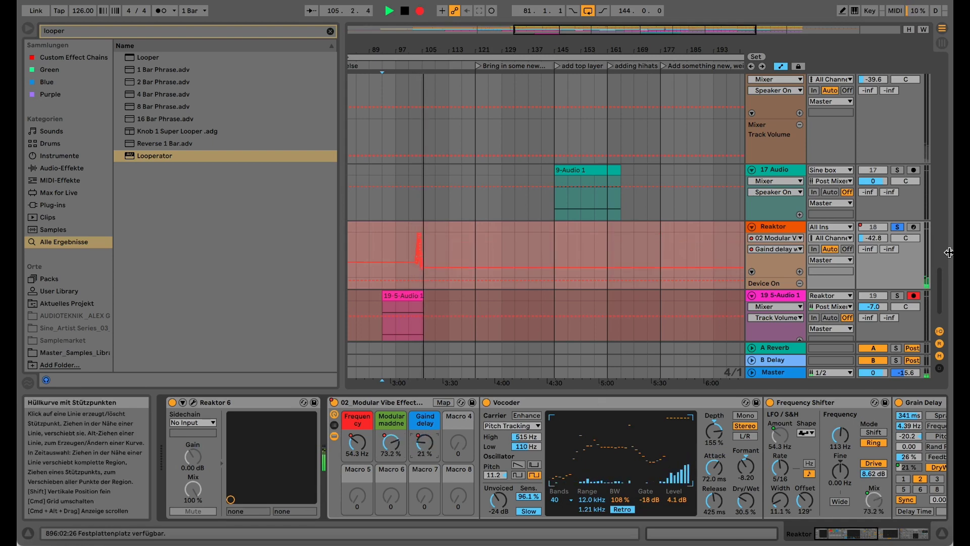
click(901, 228)
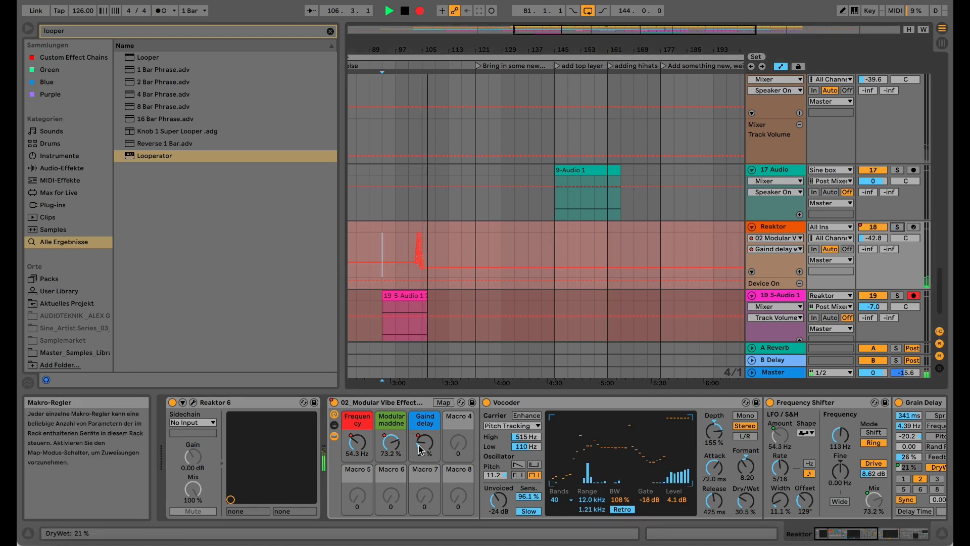
- Record up-and-down sweeps of the Gaind delay macro over the full mix, ending at 24 %
drag(425, 442, 425, 435)
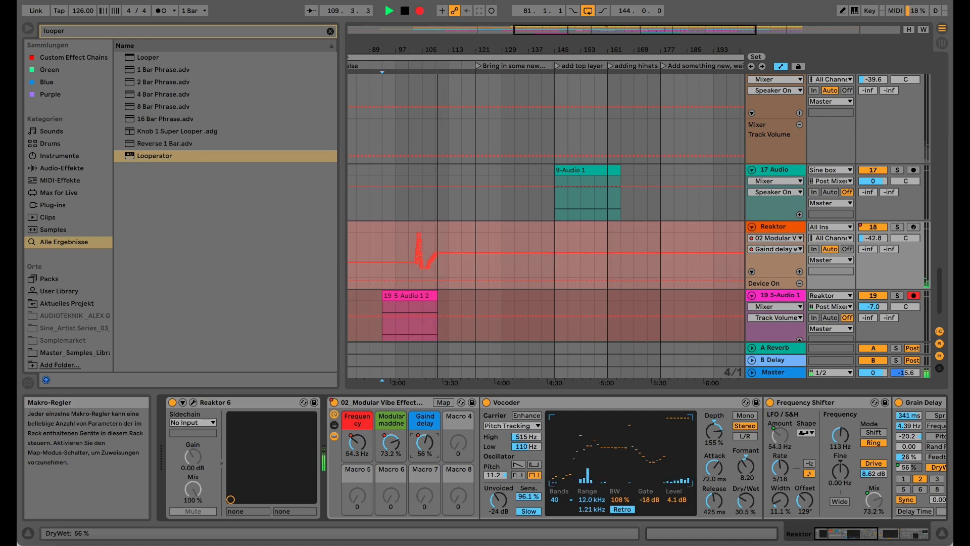
mouse_move(425, 435)
mouse_down()
mouse_move(425, 426)
mouse_move(425, 453)
mouse_up()
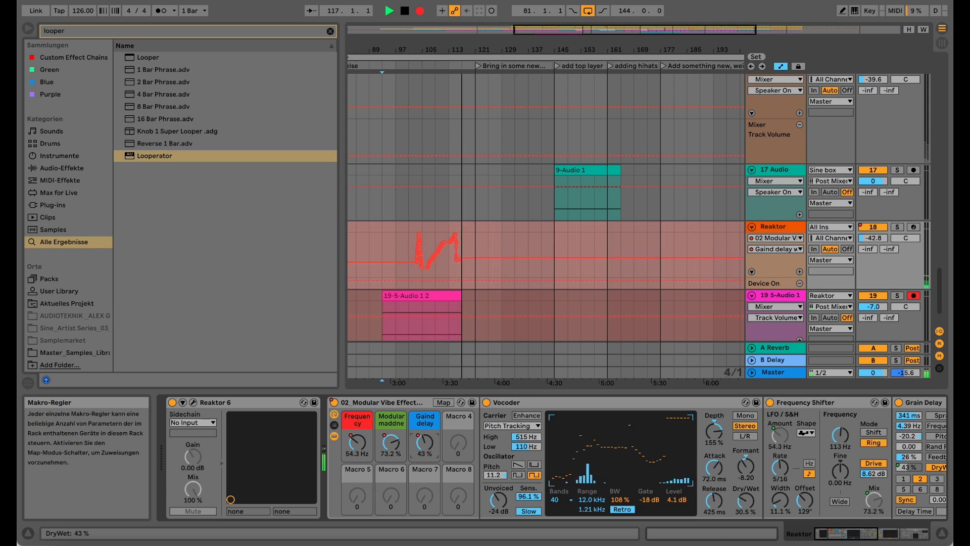
drag(425, 451, 424, 445)
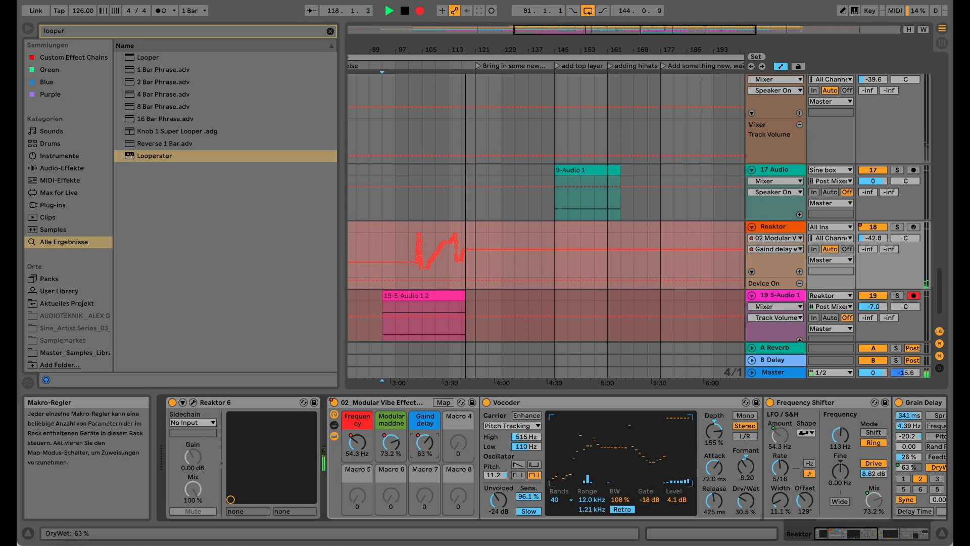
drag(425, 443, 425, 455)
- Set the Frequency Shifter's ring frequency to 196 Hz and the Grain Delay's feedback to 56 %, with Feedback on the Y axis
click(865, 532)
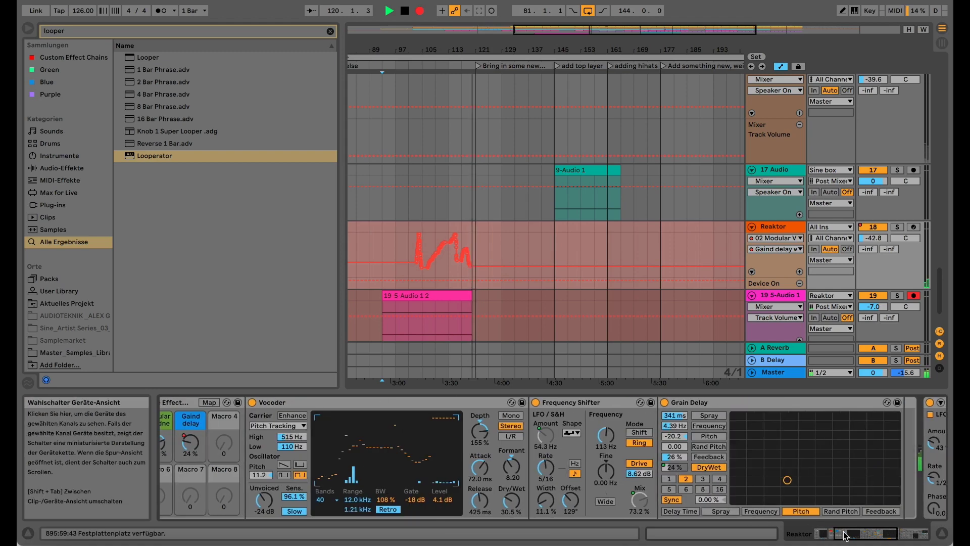
drag(614, 451, 614, 437)
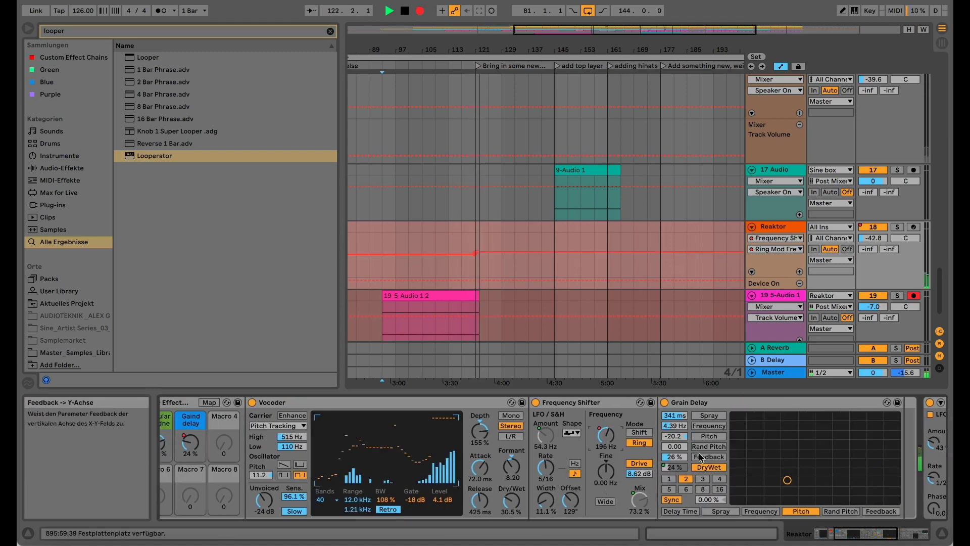
click(708, 458)
drag(674, 457, 675, 448)
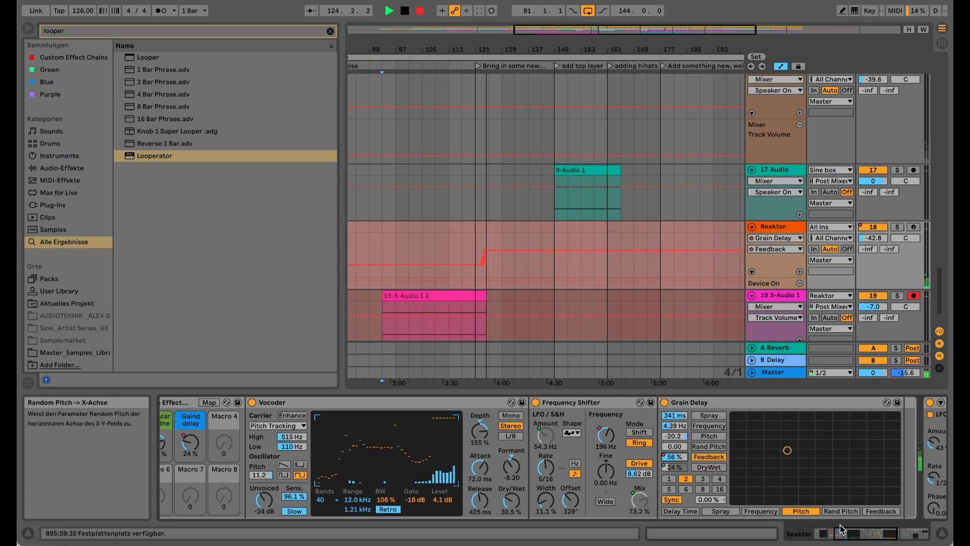
- Record another sweep of the Gaind delay macro, ending at 52 %
scroll(725, 506, right, 5)
scroll(725, 507, left, 5)
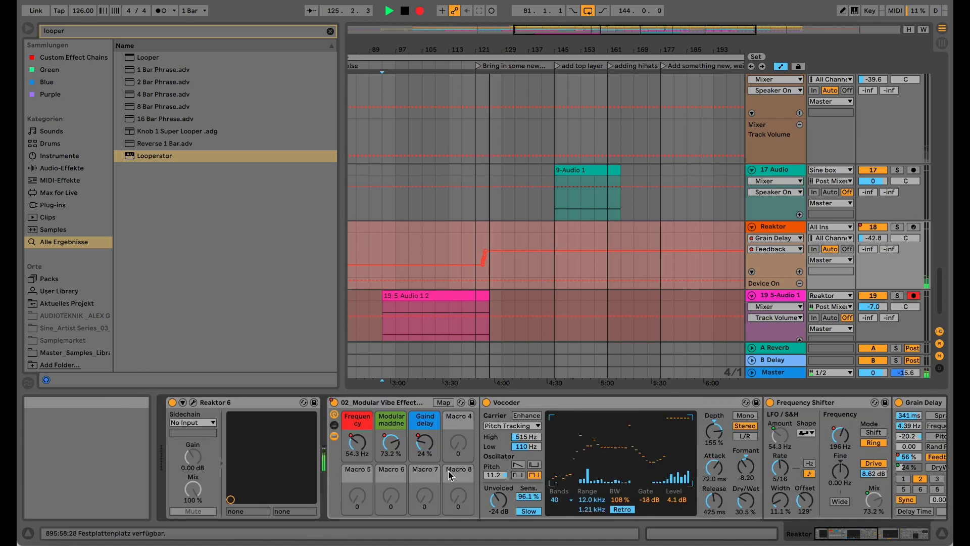
mouse_move(424, 442)
mouse_down()
mouse_move(425, 420)
mouse_move(424, 437)
mouse_up()
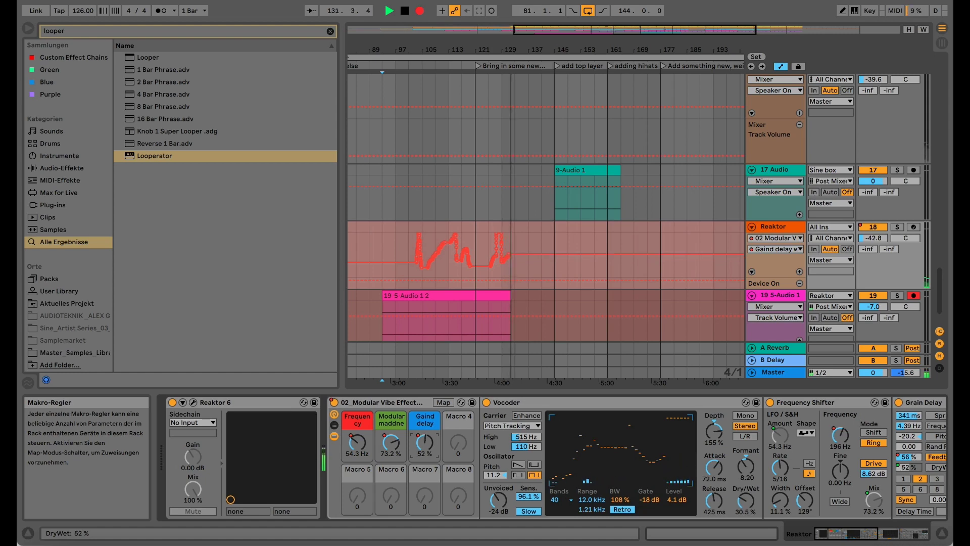
- Sweep the rack macros while recording, ending with Gaind delay at 41 %, Frequency at 3.74 Hz and Modular at 59.1 %
drag(424, 436, 425, 436)
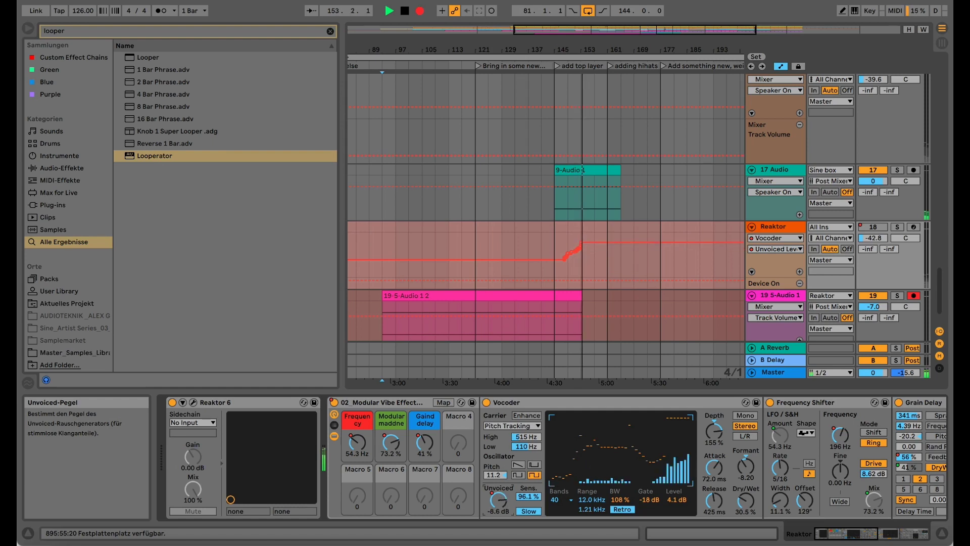
drag(391, 443, 357, 448)
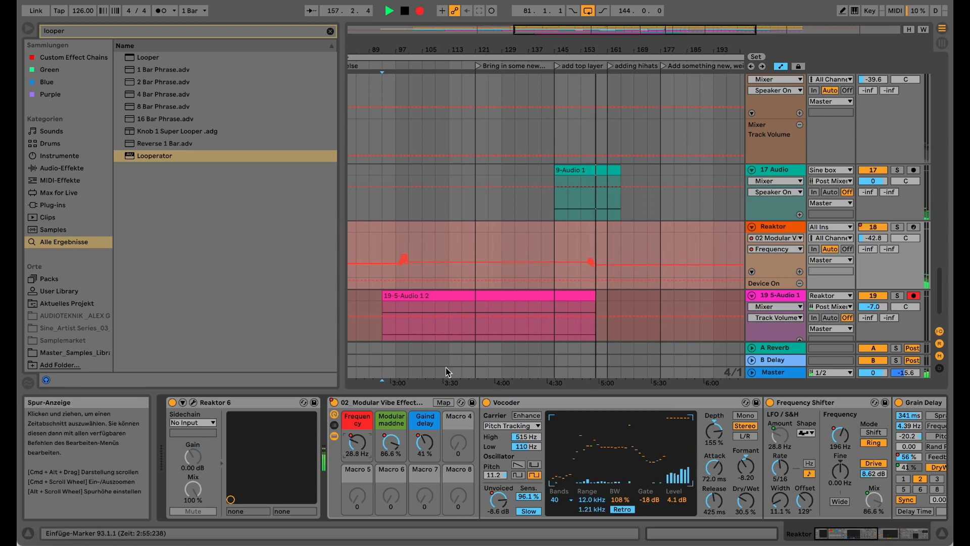
drag(357, 442, 391, 460)
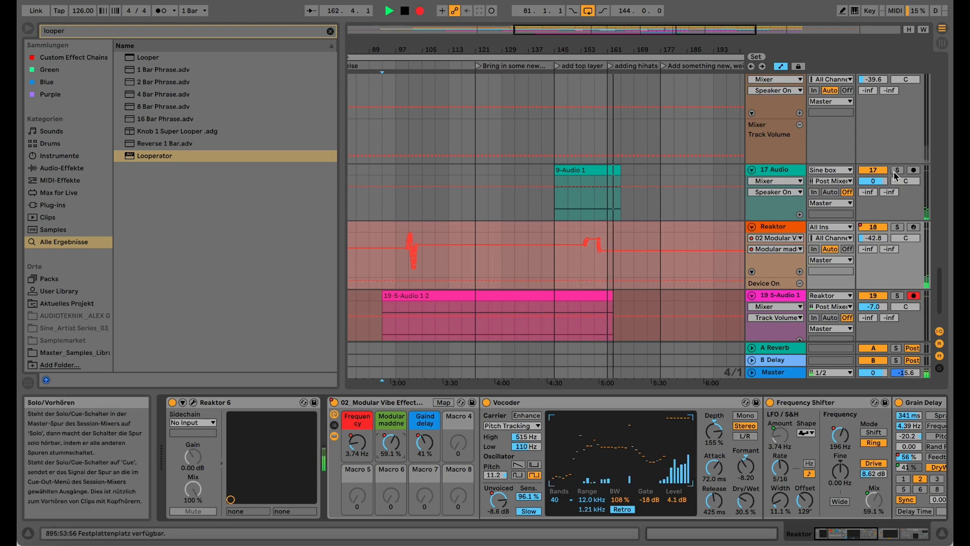
- Solo the Reaktor track and audition it with the Modular Vibe rack switched off and the Loop Robotifier briefly bypassed
click(898, 227)
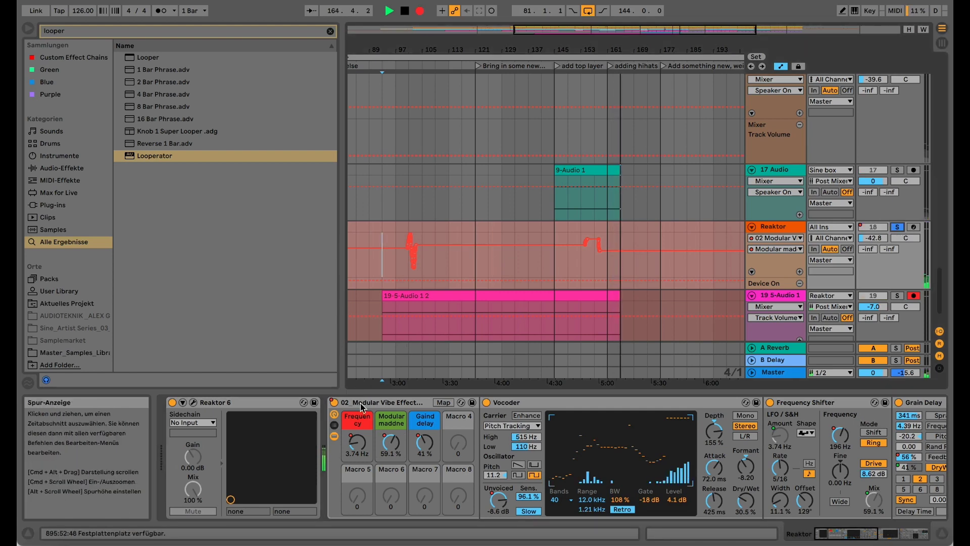
click(334, 403)
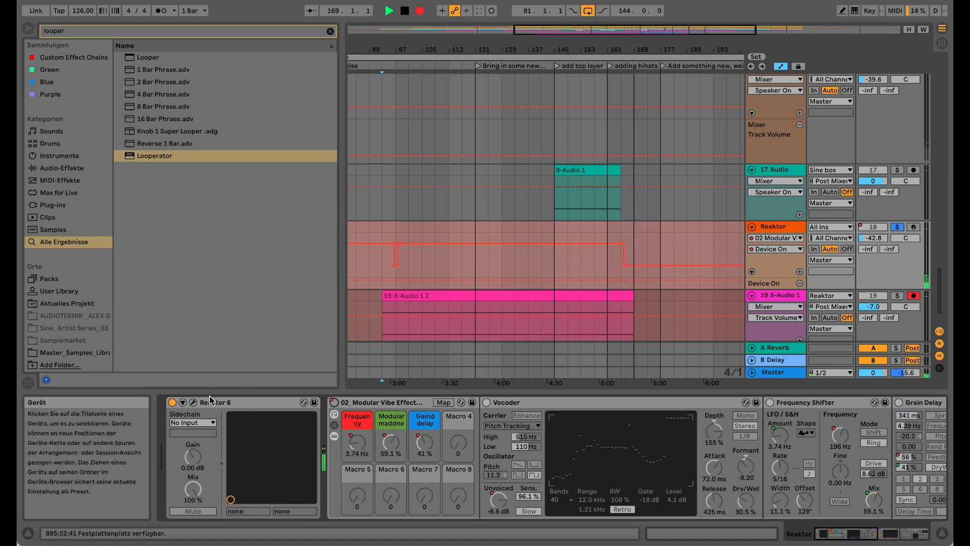
click(892, 534)
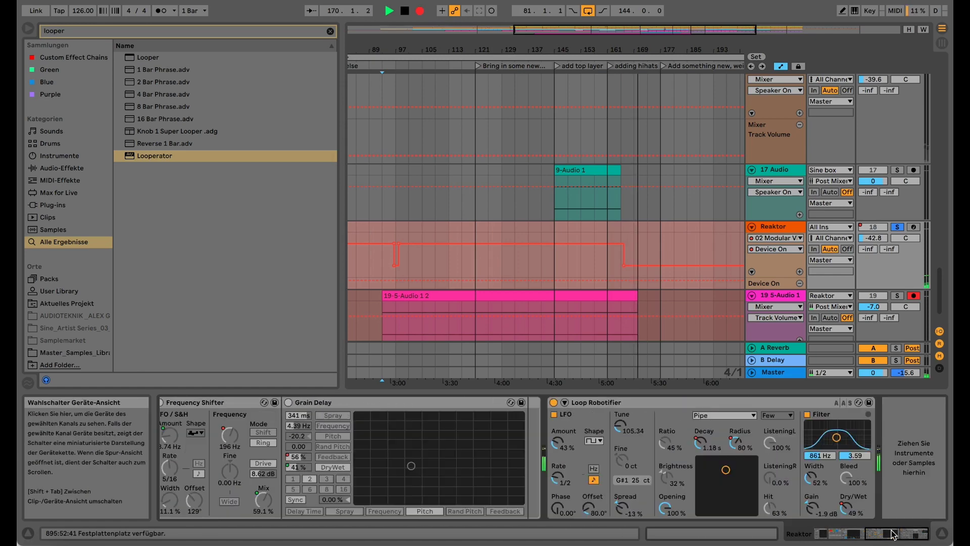
click(554, 404)
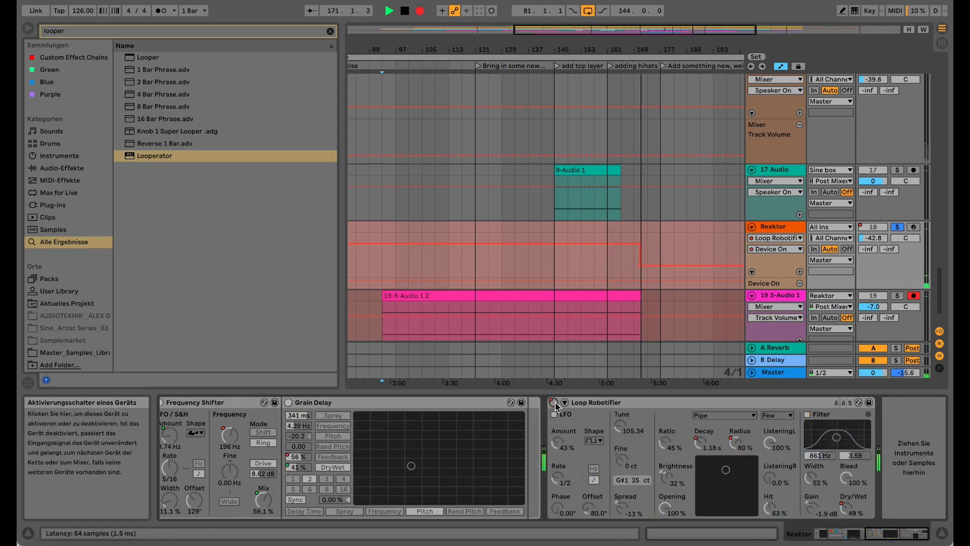
click(554, 404)
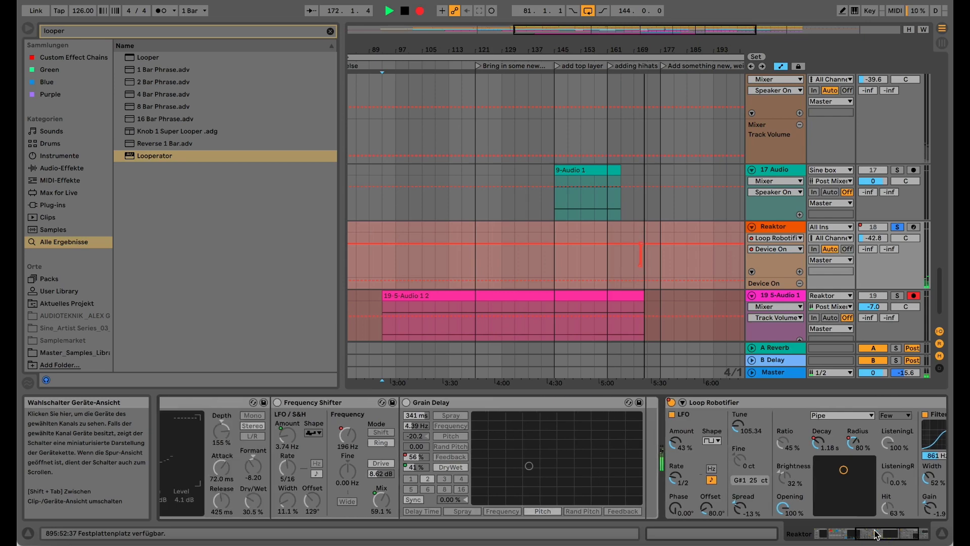
- Audition the first two tracks by soloing each in turn, and look through the other tracks of the arrangement
drag(892, 537, 865, 530)
scroll(800, 197, up, 5)
scroll(799, 197, up, 15)
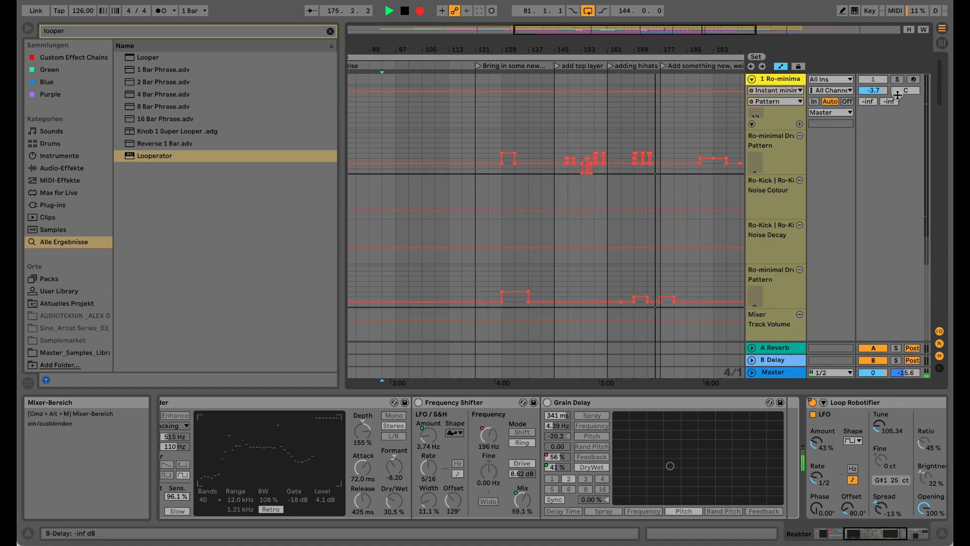
click(897, 80)
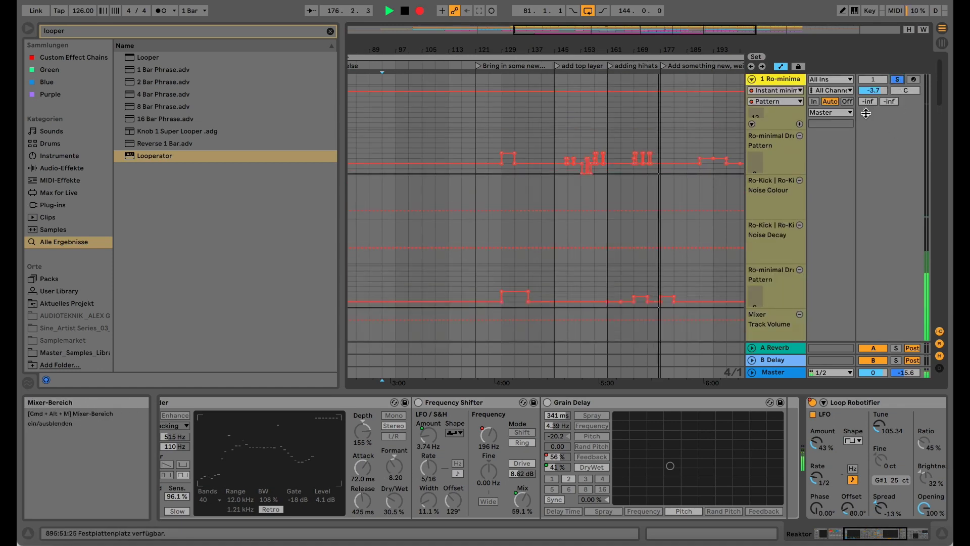
scroll(883, 162, down, 6)
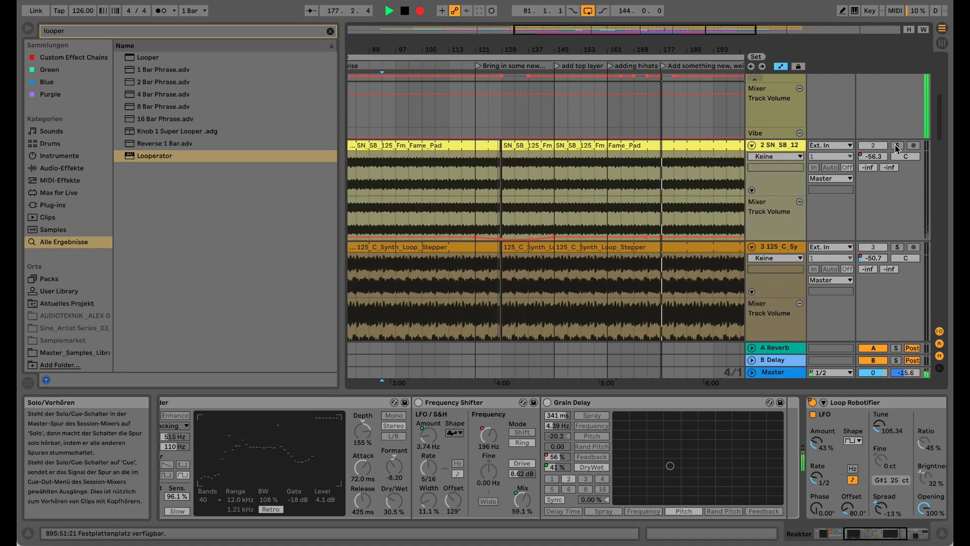
click(897, 145)
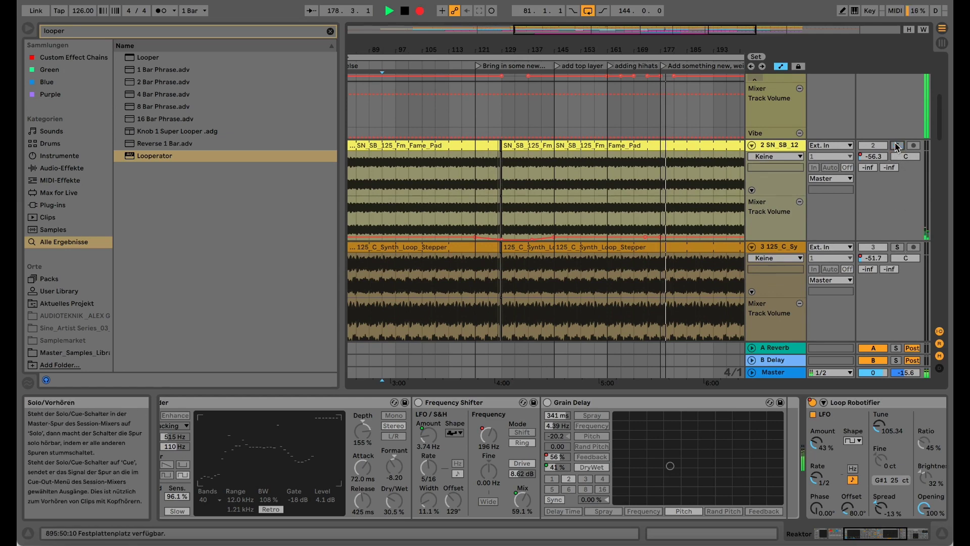
scroll(905, 159, down, 1)
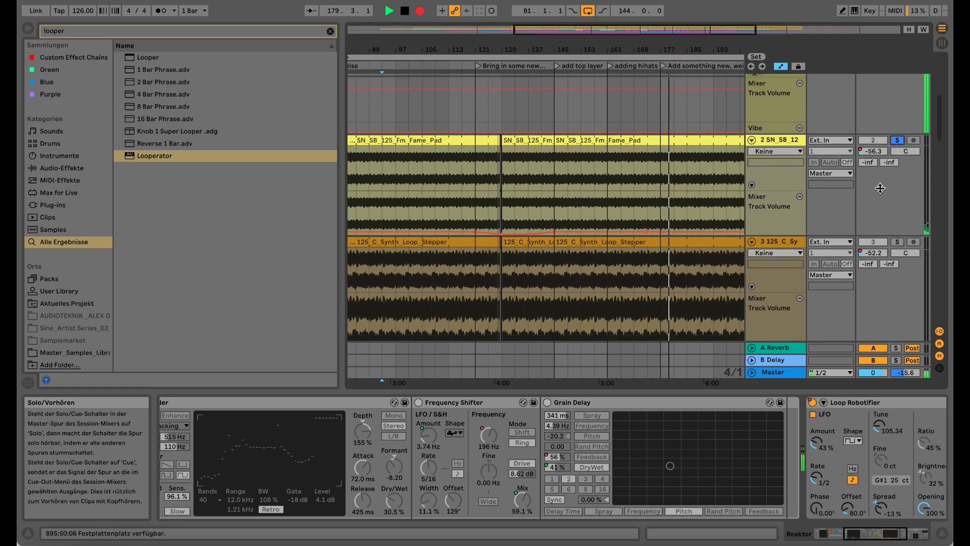
scroll(884, 166, down, 5)
scroll(884, 185, down, 5)
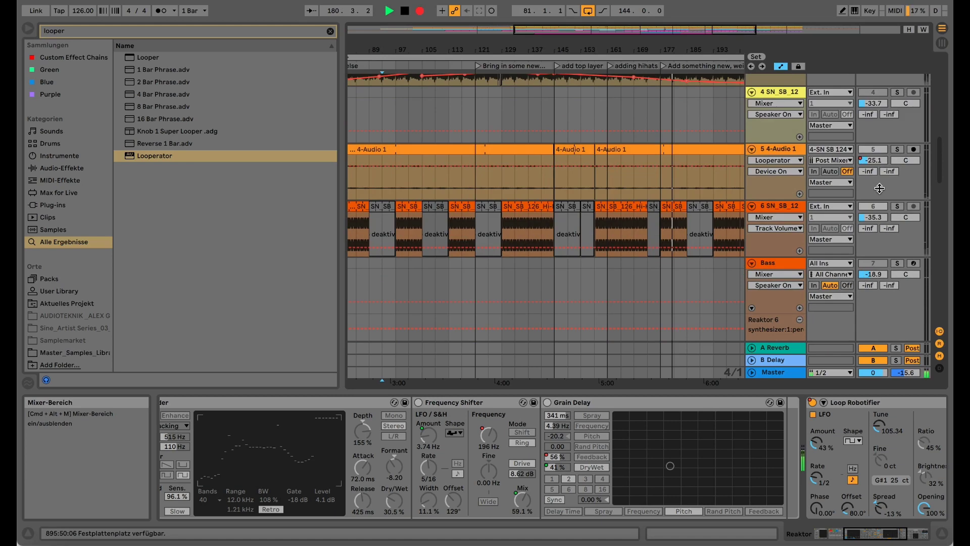
scroll(890, 177, down, 3)
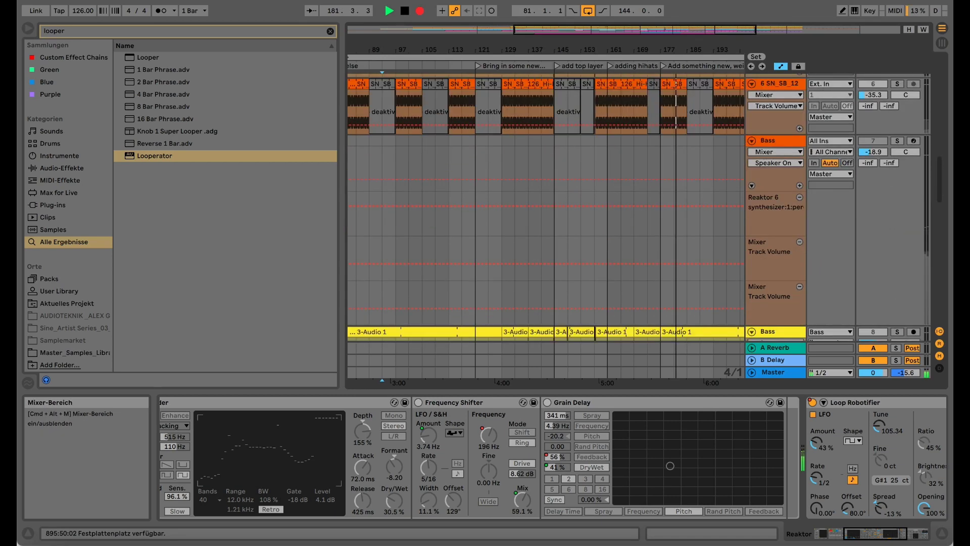
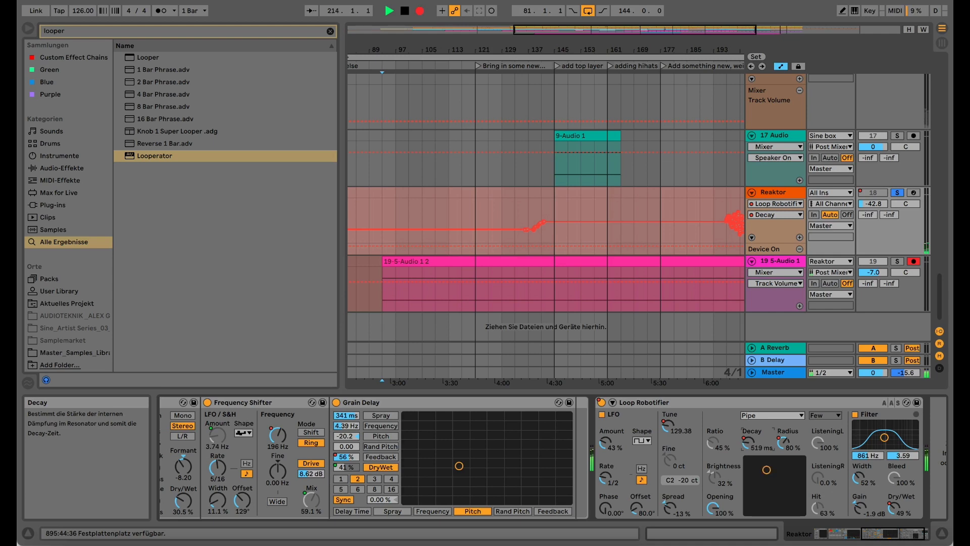
- Stop the recording, and solo audio track 19 with its newly recorded clip selected
double_click(653, 29)
key(space)
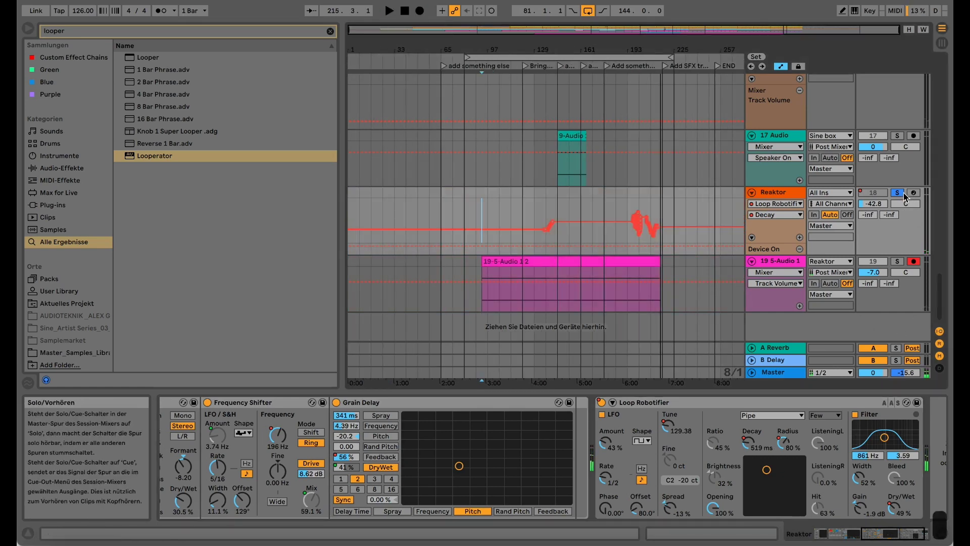
click(779, 261)
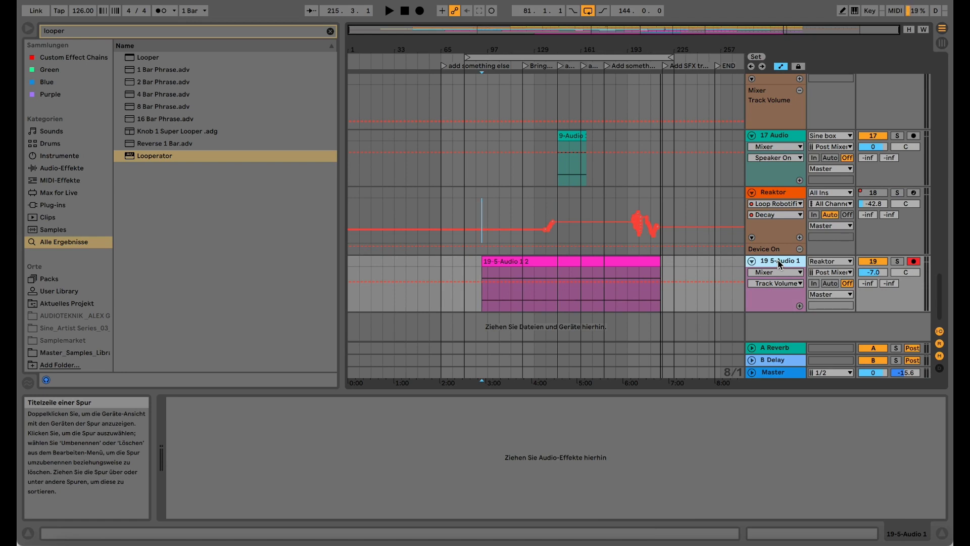
click(482, 203)
click(500, 263)
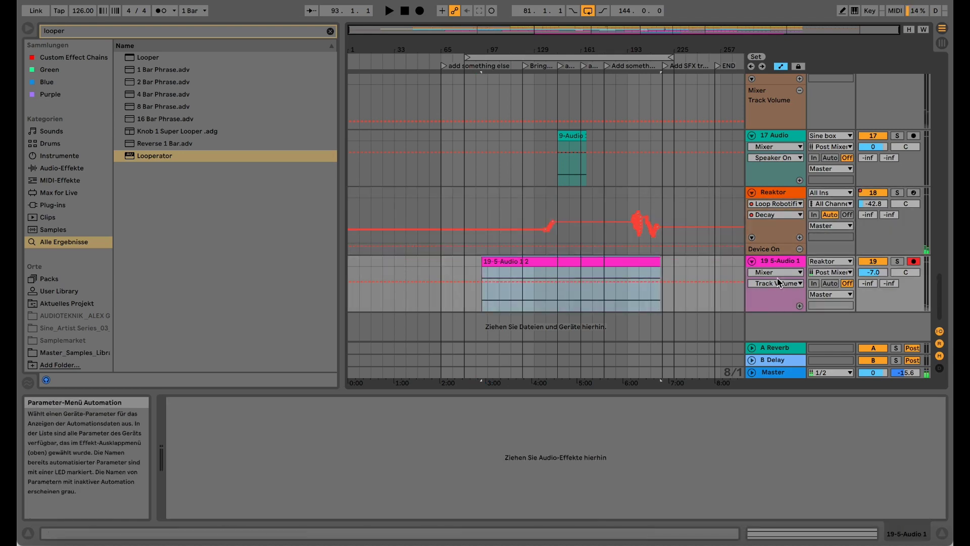
shift+click(527, 283)
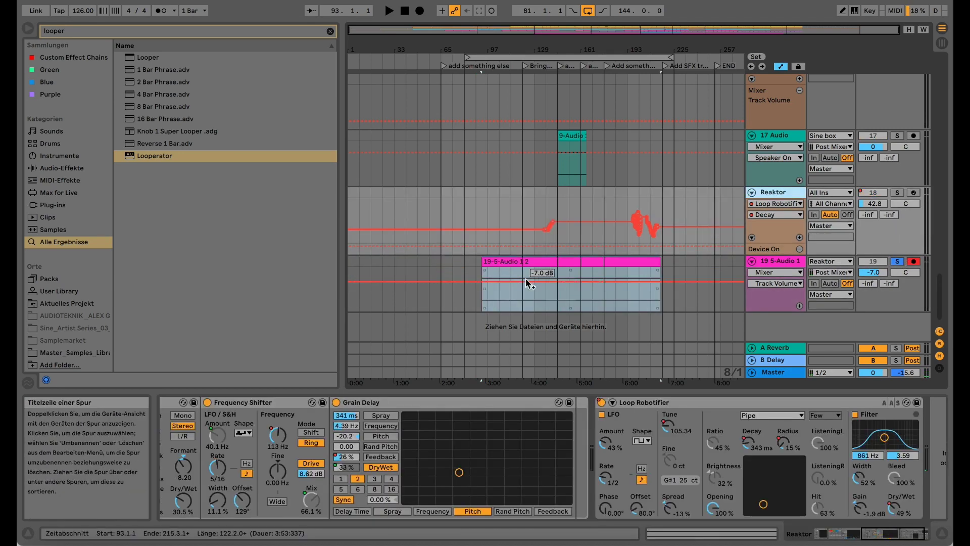
- Open the recorded clip's settings, raise its clip gain to 14.8 dB and turn on looping
double_click(491, 261)
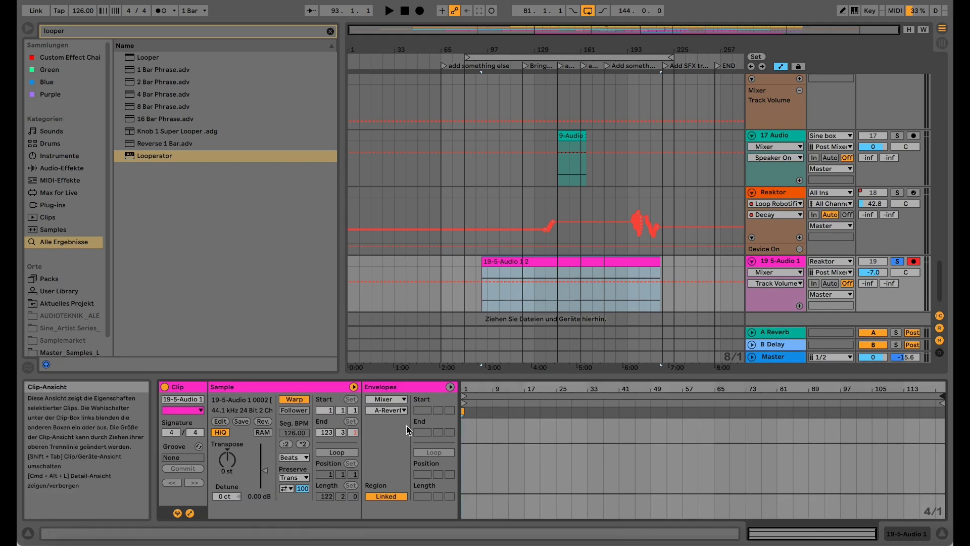
drag(264, 459, 264, 454)
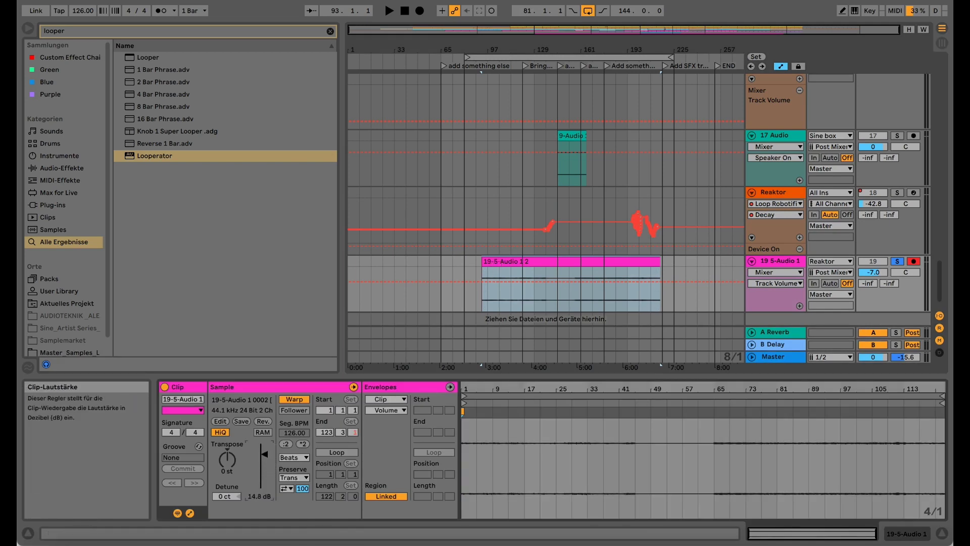
click(337, 452)
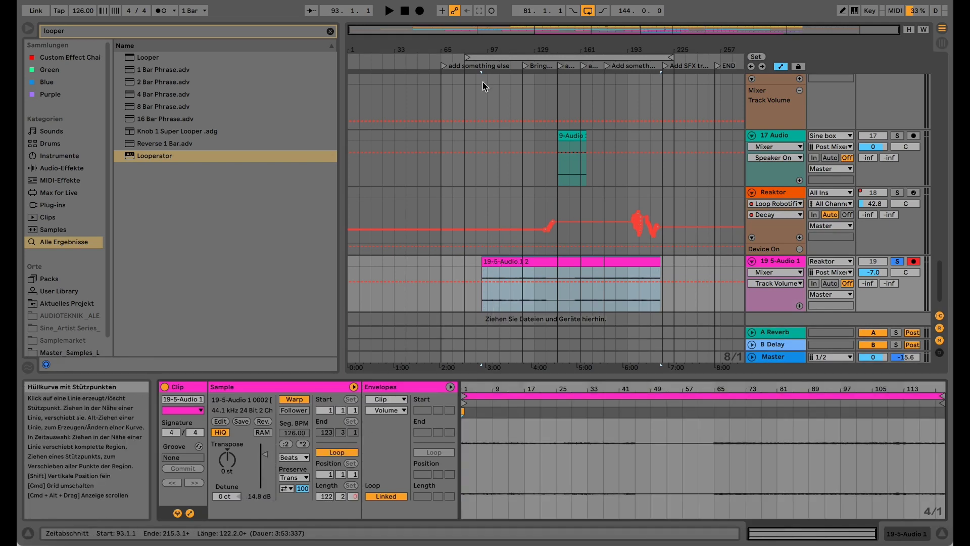
- Lower audio track 19's volume to -10.1 dB and start playback at the beginning of the recorded clip
drag(493, 49, 492, 99)
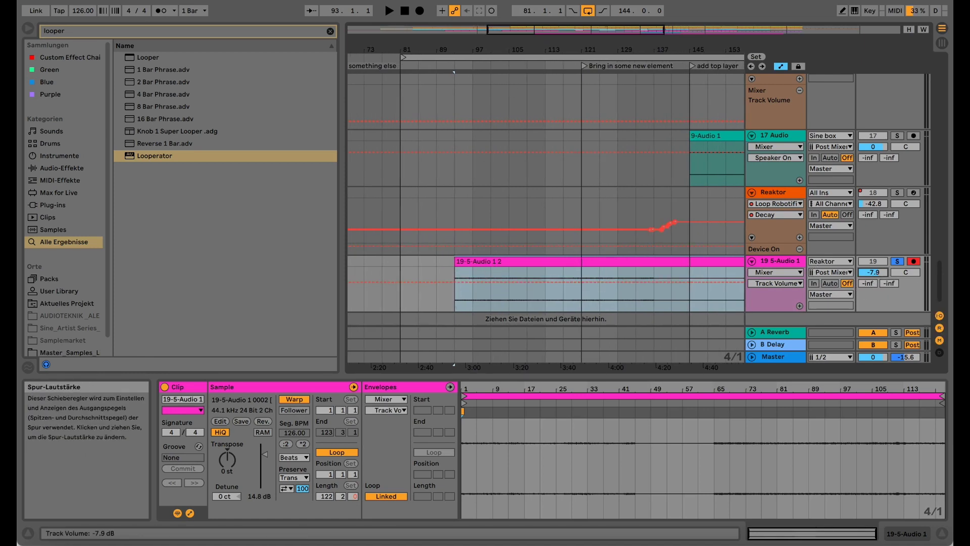
drag(873, 272, 873, 278)
key(space)
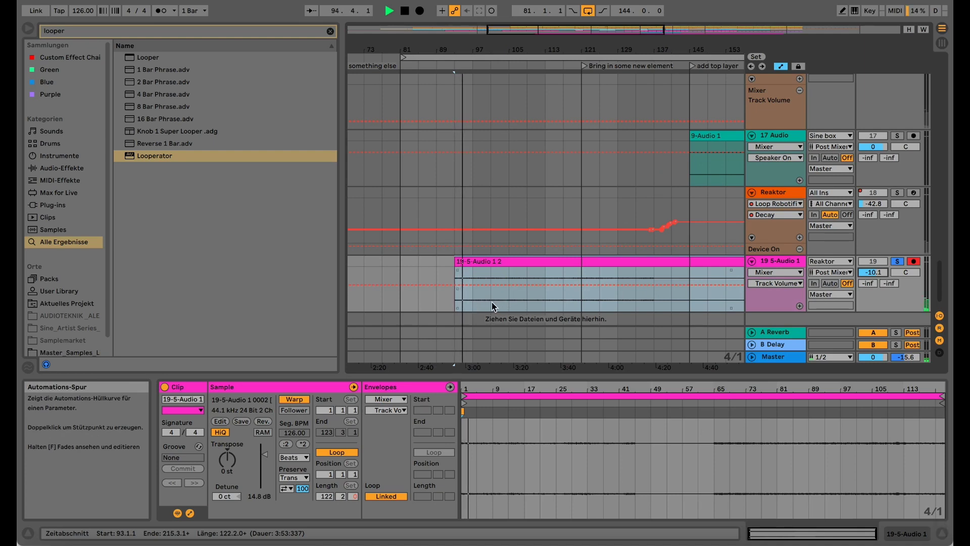
- Audition the recorded clip from bars 101, 105 and 117 to find a usable passage
click(492, 302)
key(super+z)
key(space)
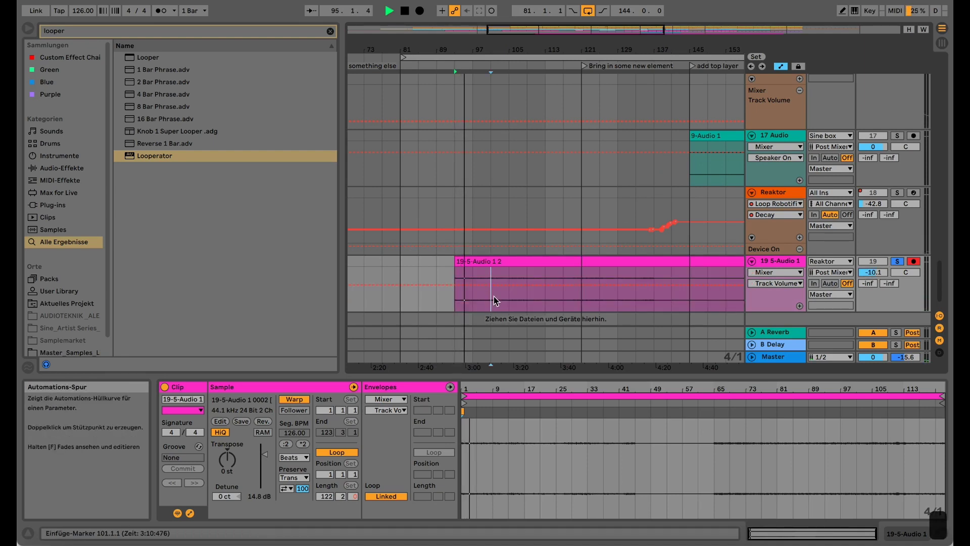
click(508, 300)
key(space)
key(space)
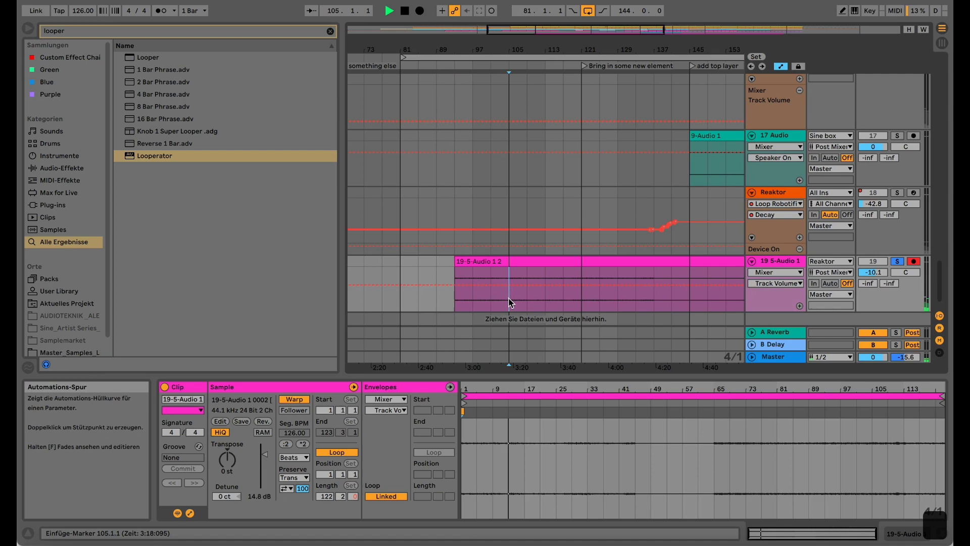
click(562, 301)
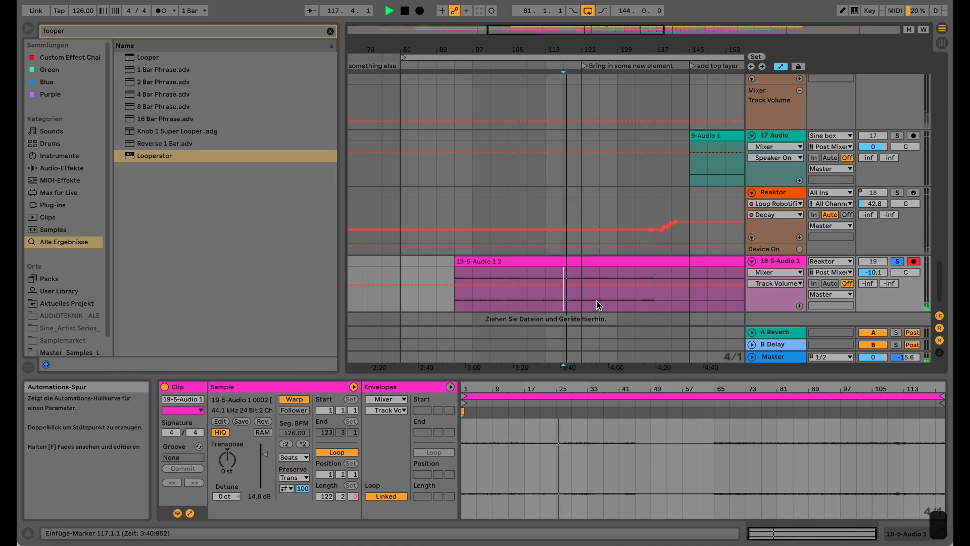
key(space)
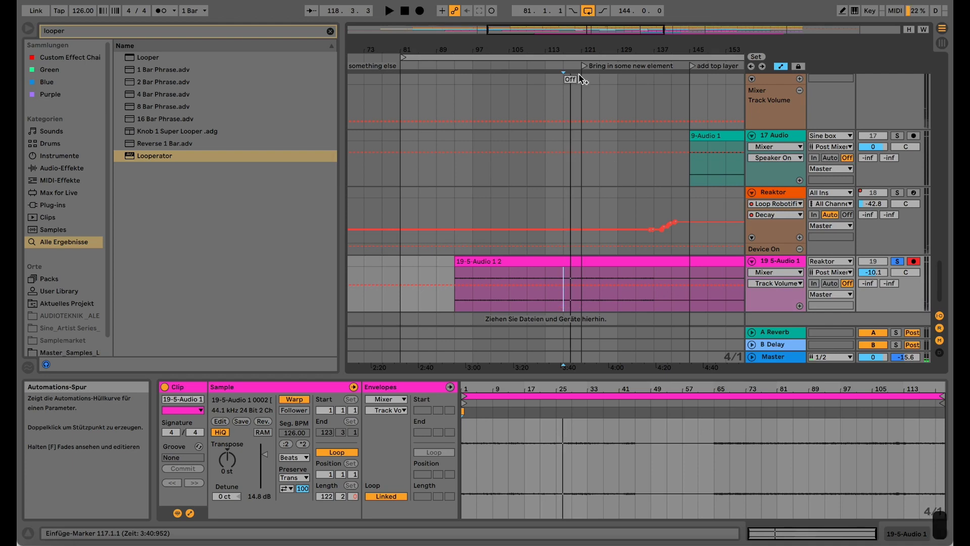
- Split bars 115 to 119 out of the recorded clip and color the separated section green
drag(574, 50, 546, 313)
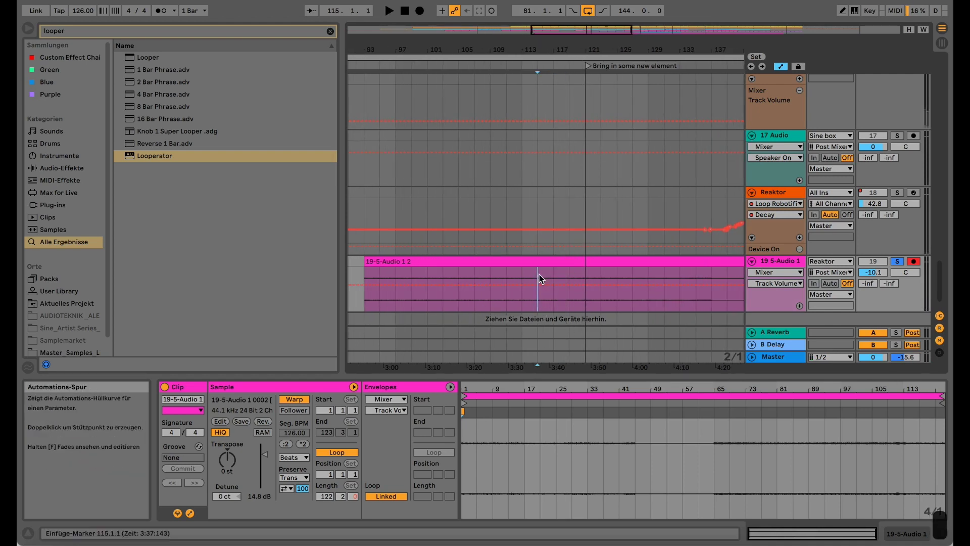
drag(539, 279, 565, 283)
key(super+e)
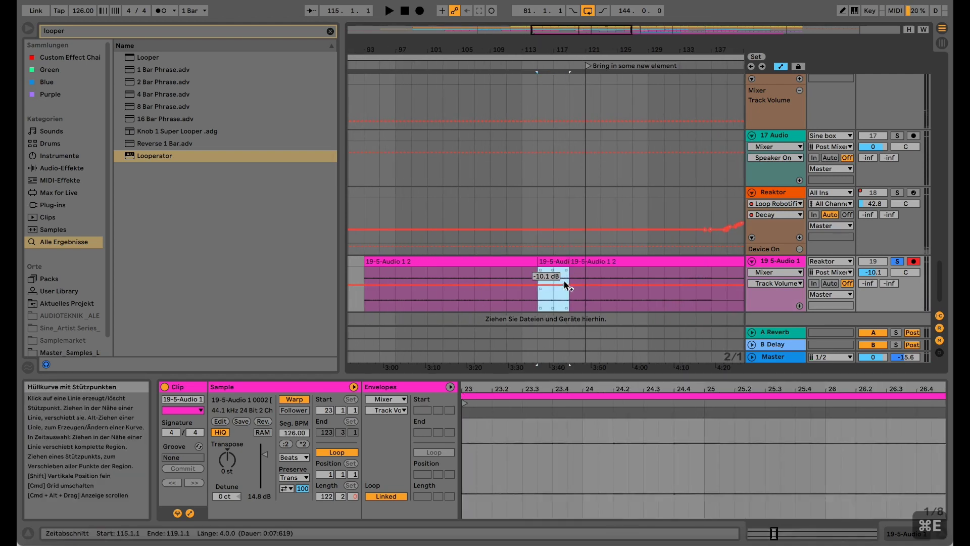
key(b)
key(space)
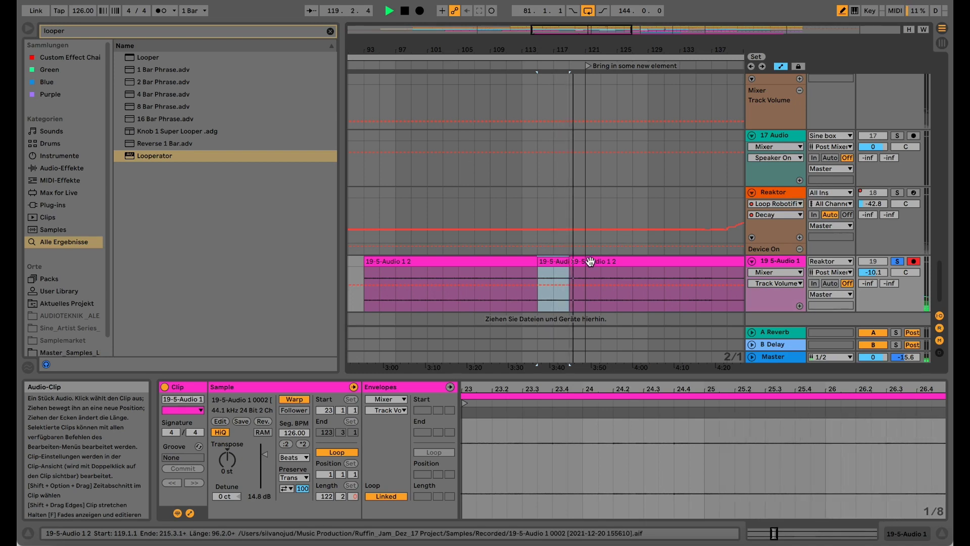
key(space)
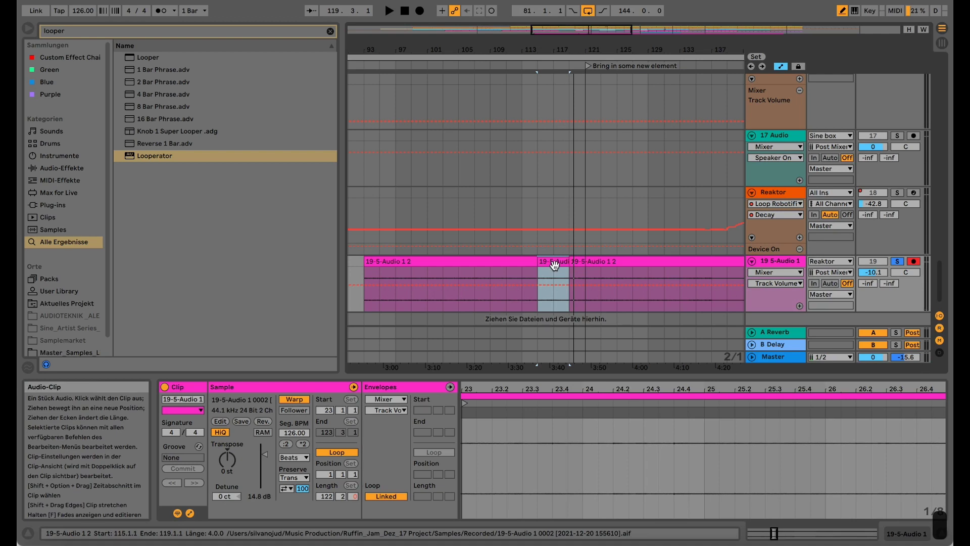
right_click(555, 265)
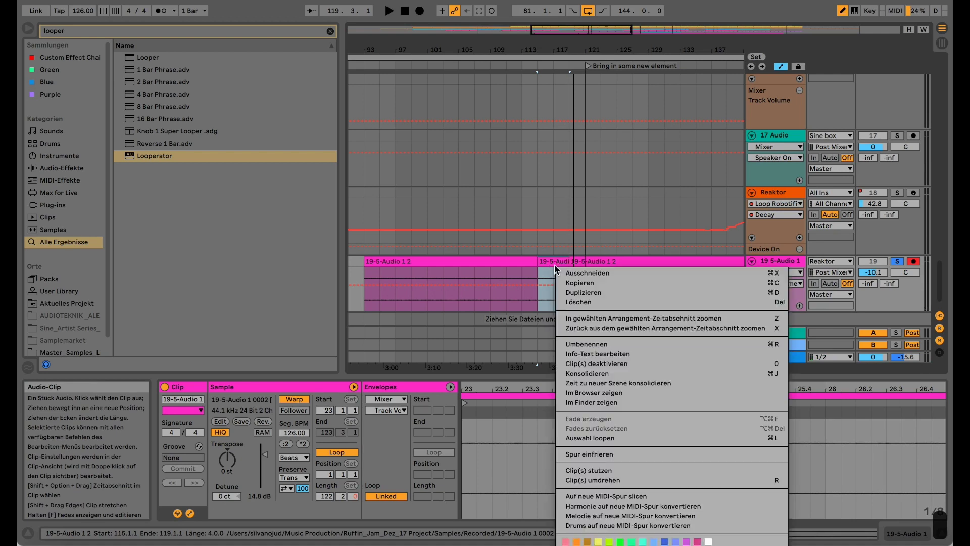
click(628, 542)
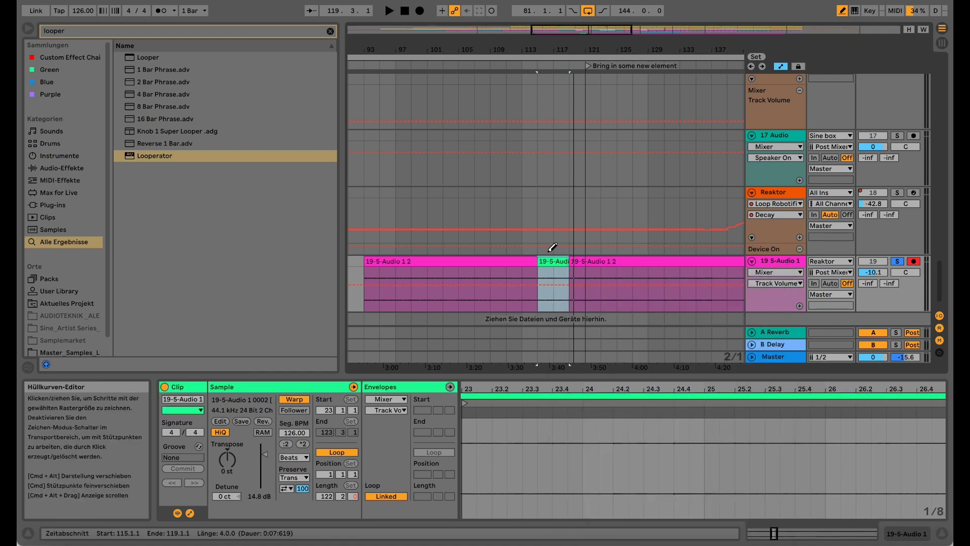
- Insert a new audio track below track 19 and move the green clip from bars 115 to 119 onto it
click(779, 264)
key(super+t)
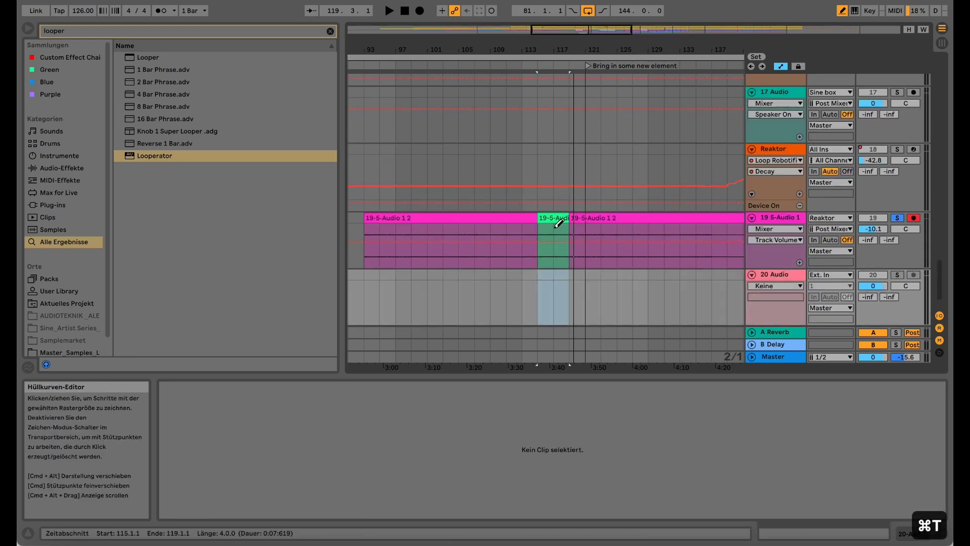
drag(558, 223, 558, 280)
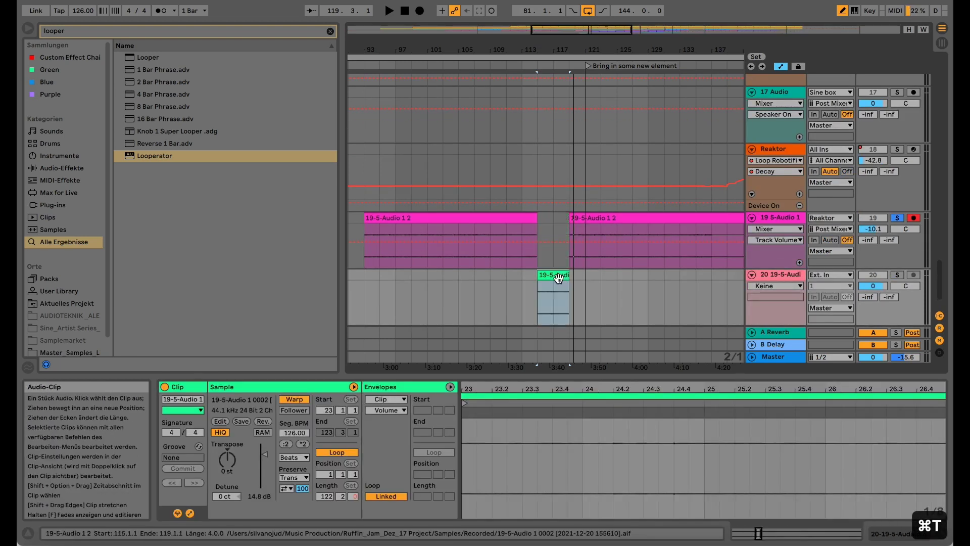
- Search the browser for "raum" and load the Raum reverb onto audio track 20
click(330, 32)
text(raum)
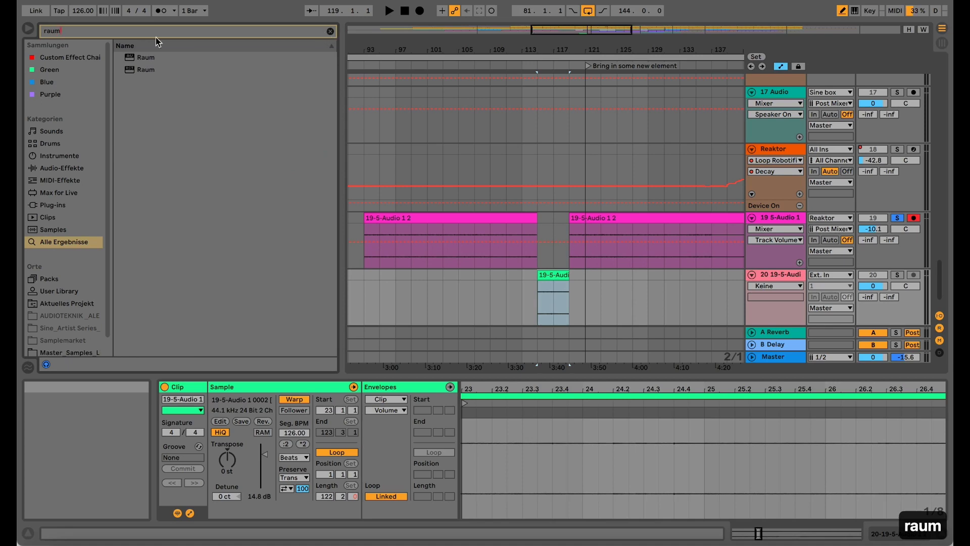
double_click(146, 57)
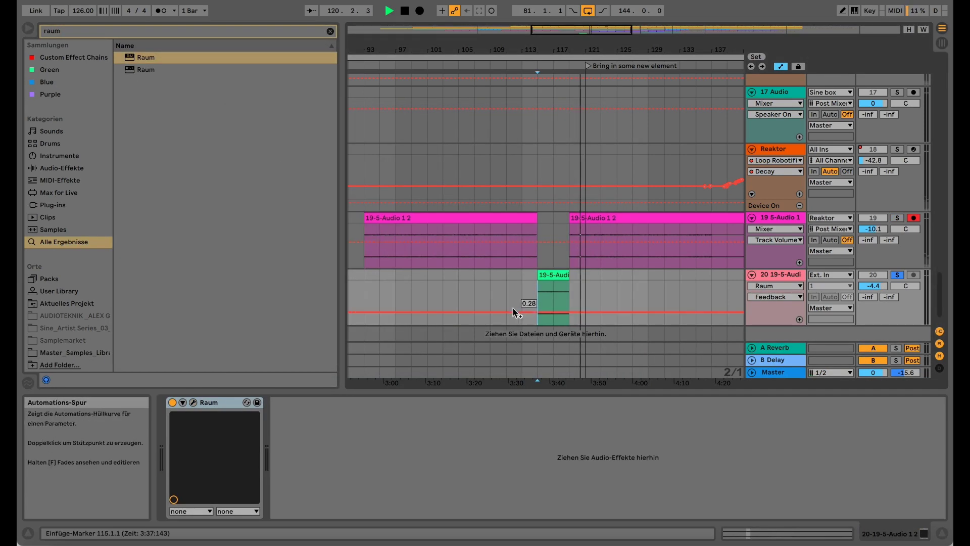
- Lower the green clip's gain to -3.51 dB while auditioning it
key(space)
click(545, 275)
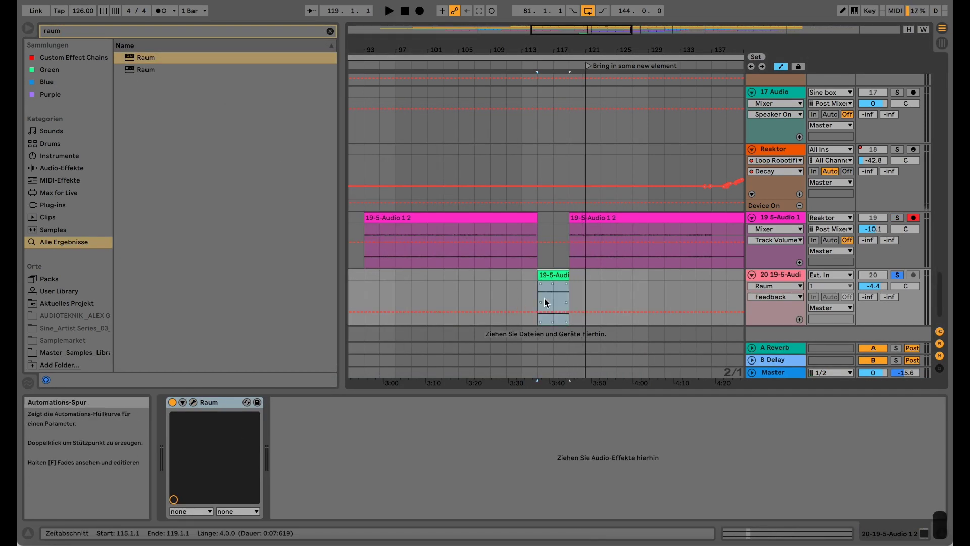
double_click(555, 276)
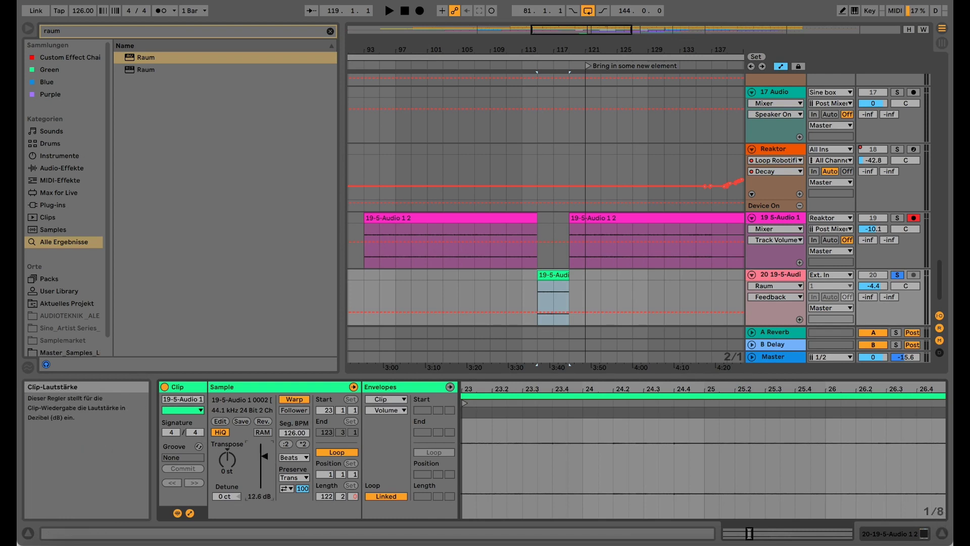
key(space)
drag(264, 463, 264, 480)
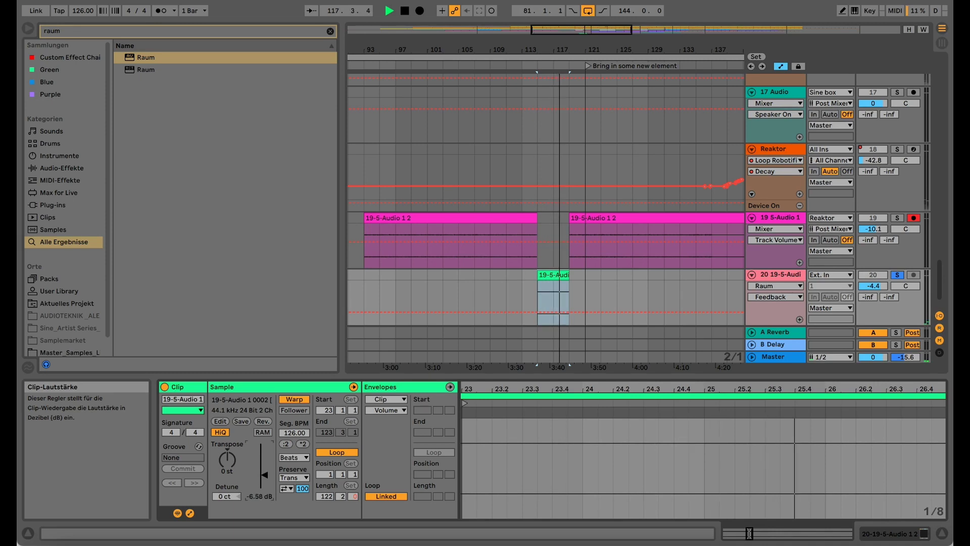
drag(264, 475, 264, 472)
key(space)
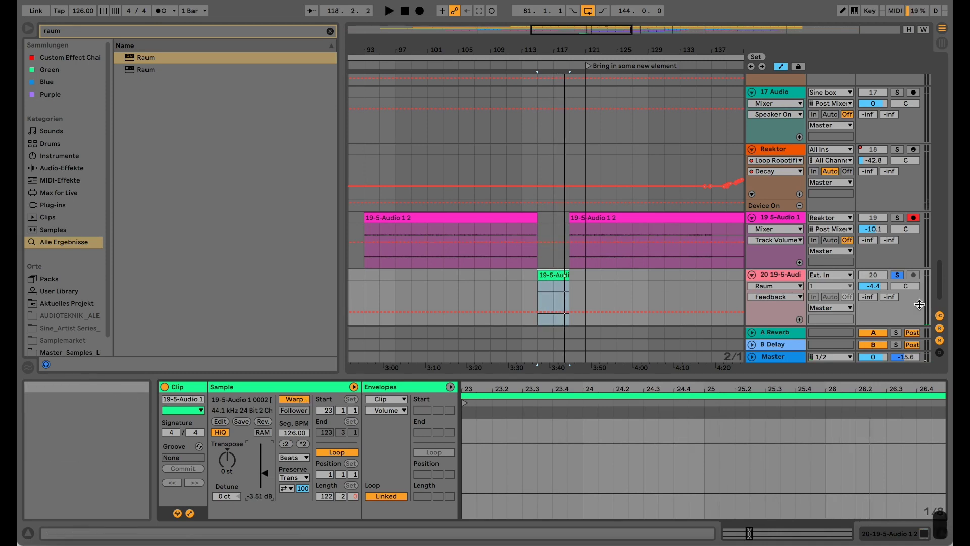
- Set the mix of Raum on track 20 to 73.0 % and close the plug-in window
click(780, 291)
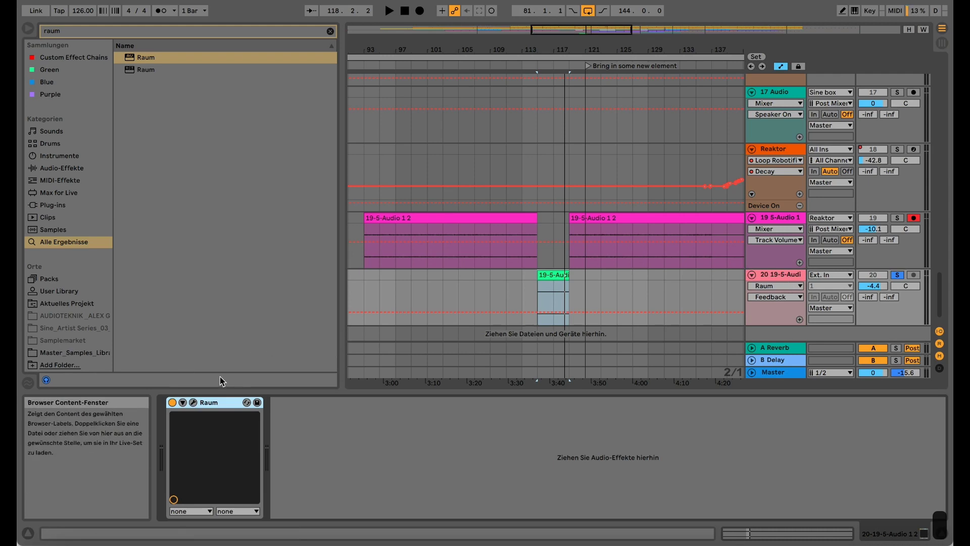
click(193, 402)
click(431, 253)
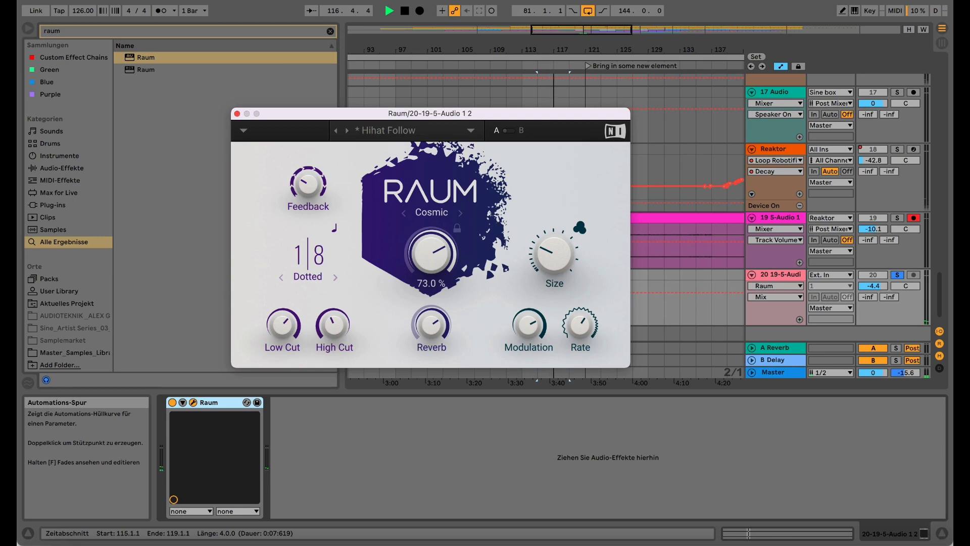
click(237, 113)
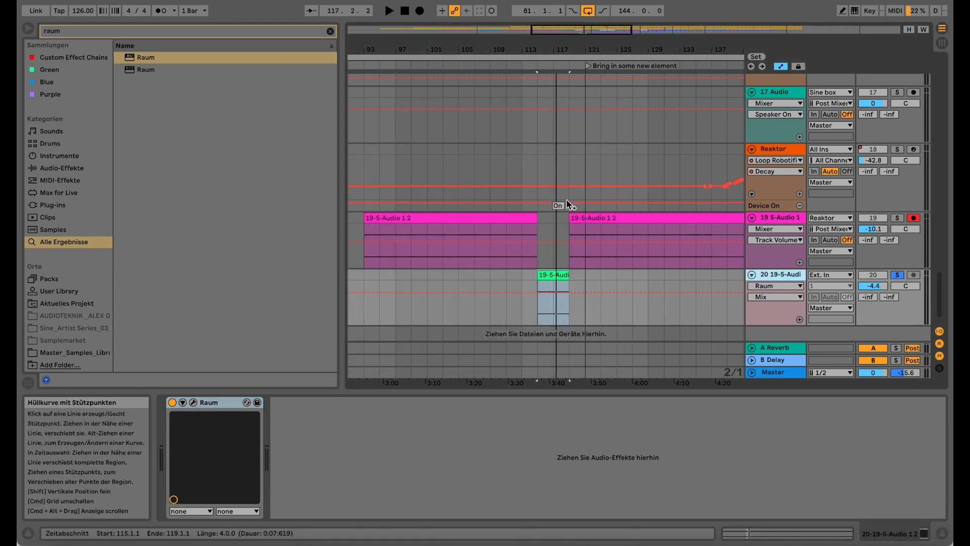
- Move the green clip to bar 159 and play it in the full mix with track 20 unsoloed and track 19 muted
drag(564, 50, 440, 57)
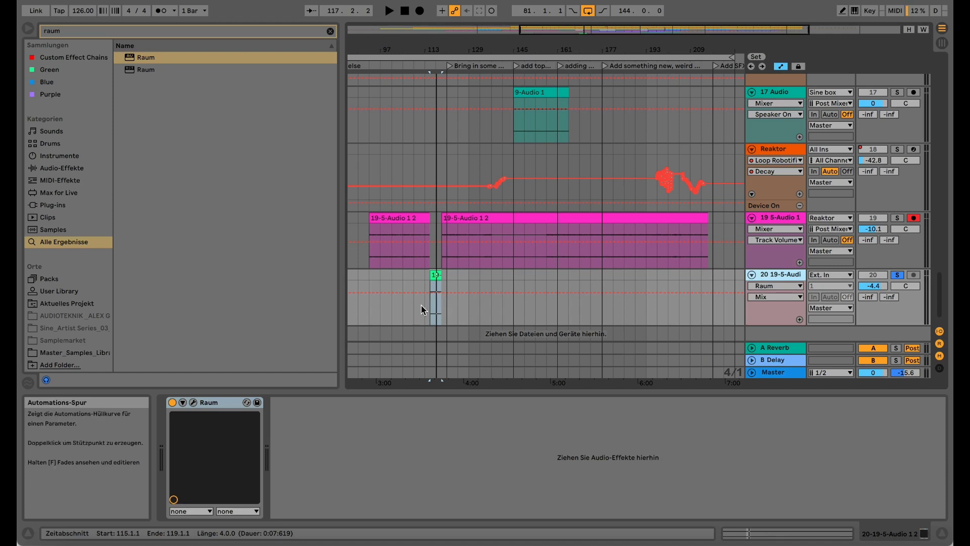
drag(437, 277, 559, 276)
key(space)
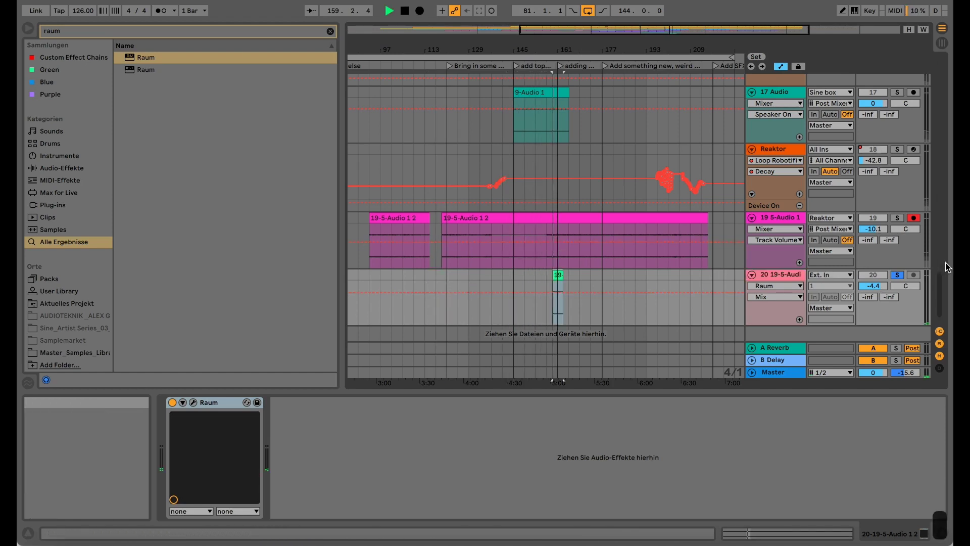
click(897, 274)
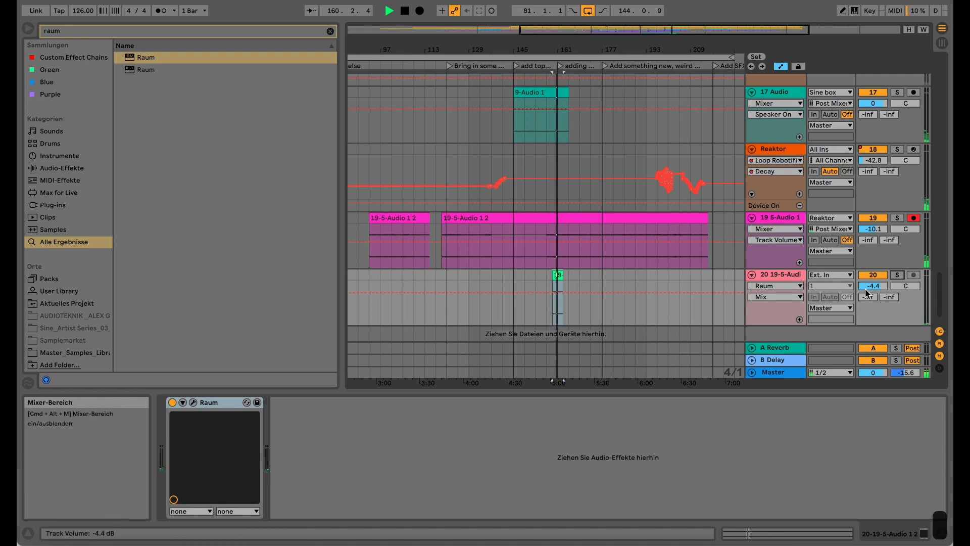
click(885, 219)
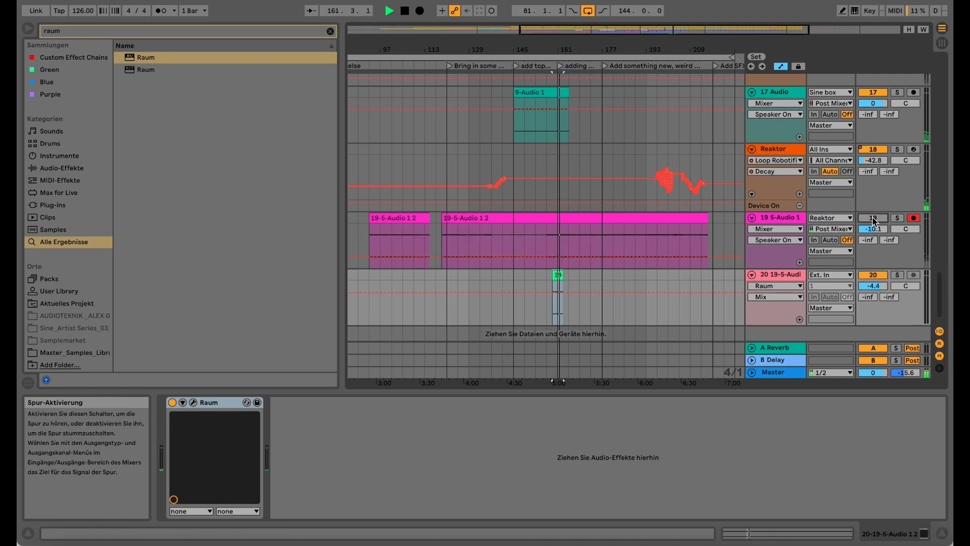
- Delete the recorded Loop Robotifier Decay automation across the Reaktor track and deactivate that track
click(799, 194)
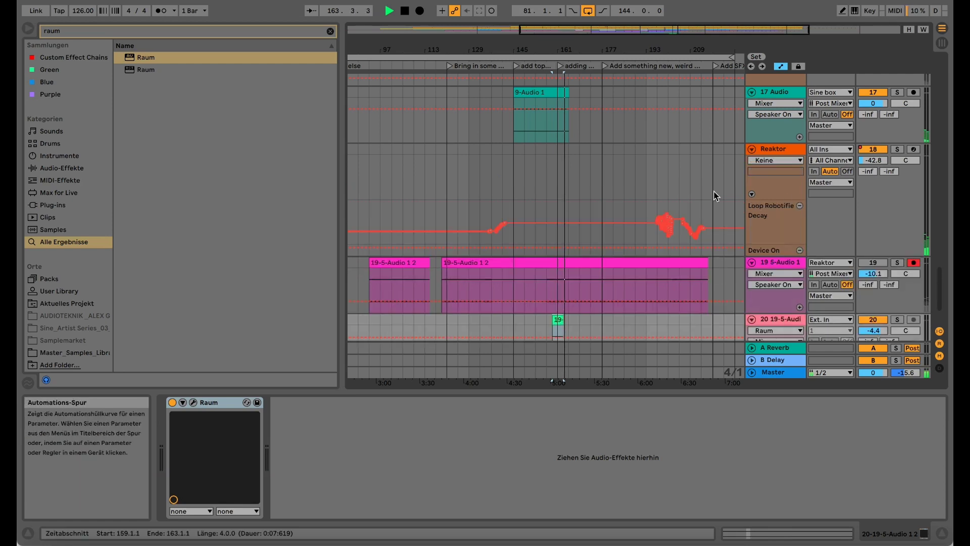
drag(722, 194, 377, 214)
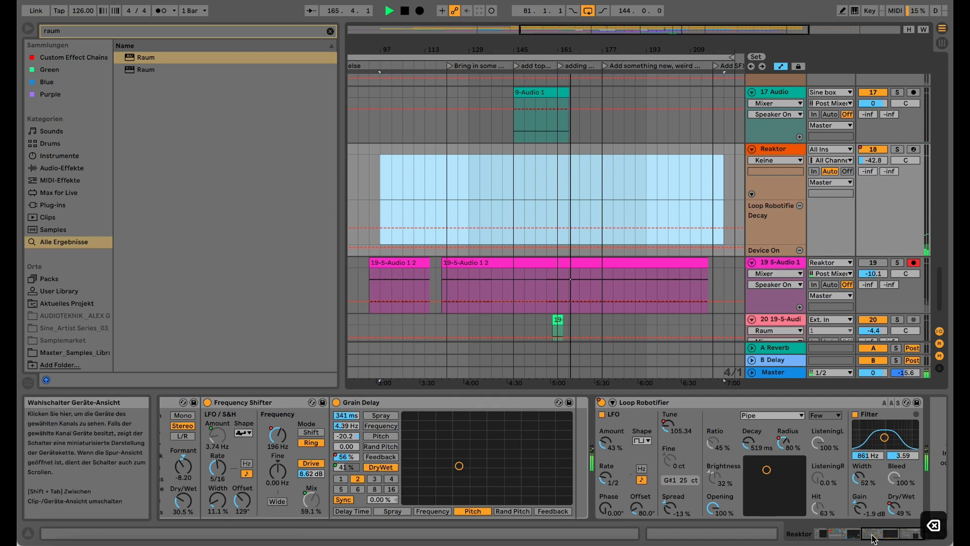
drag(873, 535, 841, 538)
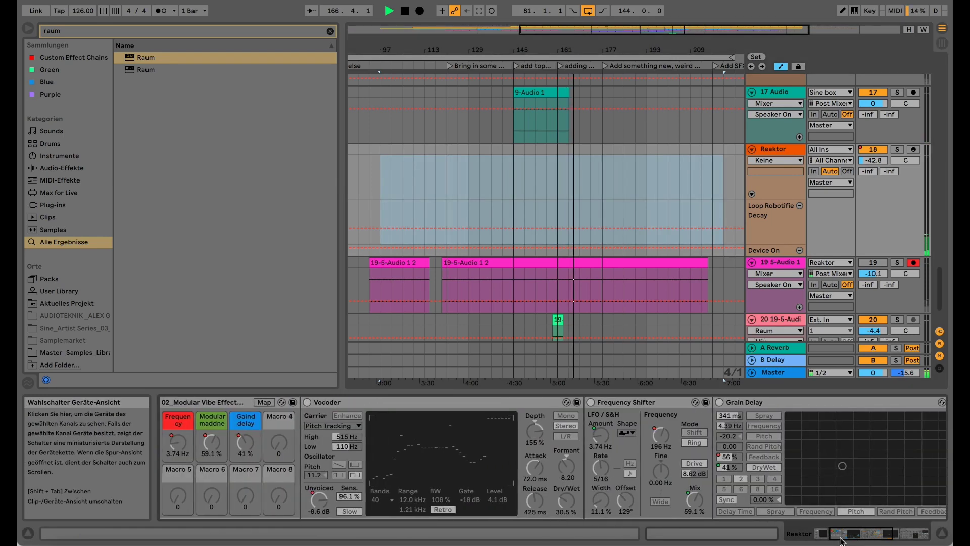
key(space)
click(787, 150)
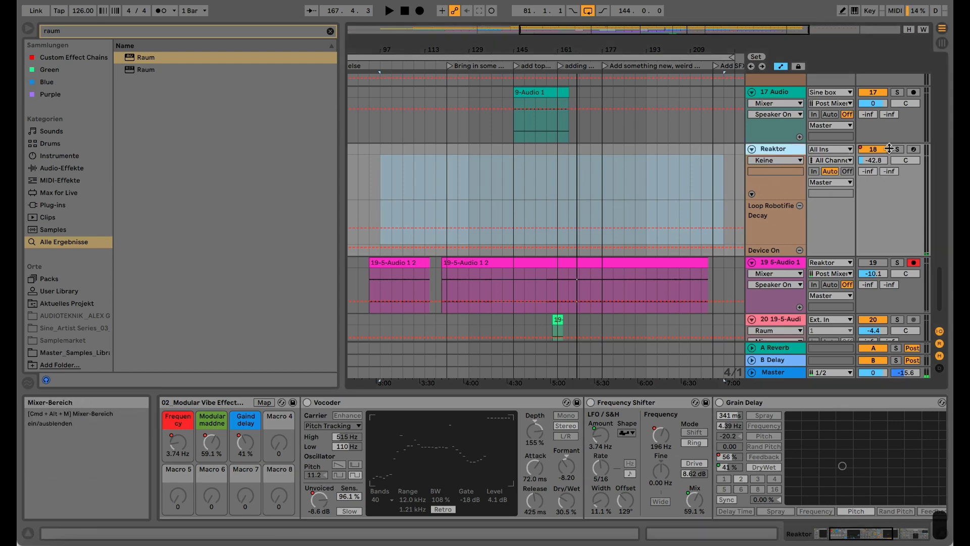
click(888, 148)
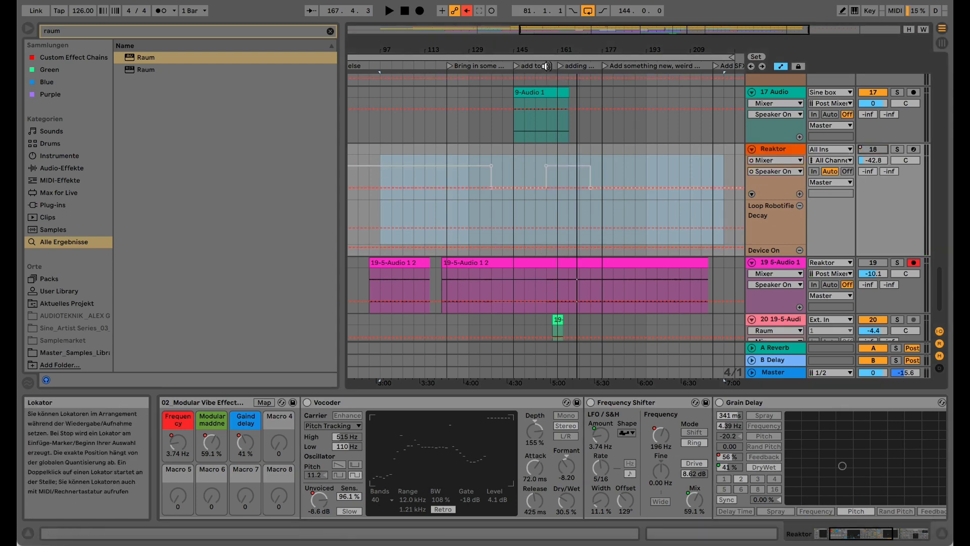
- Audition the arrangement just ahead of the "adding hihats" locator, including from the green clip's start at bar 159
click(546, 66)
drag(559, 46, 559, 51)
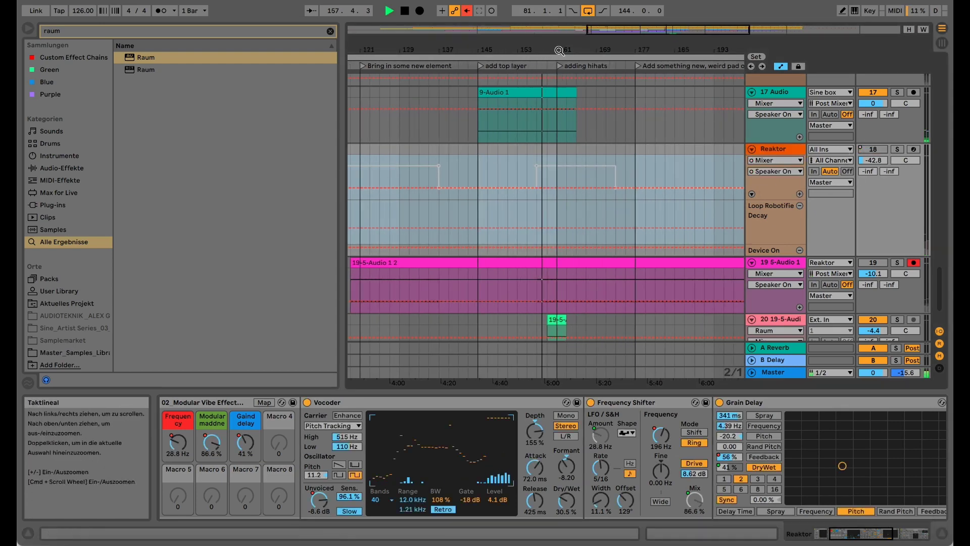
click(557, 324)
key(space)
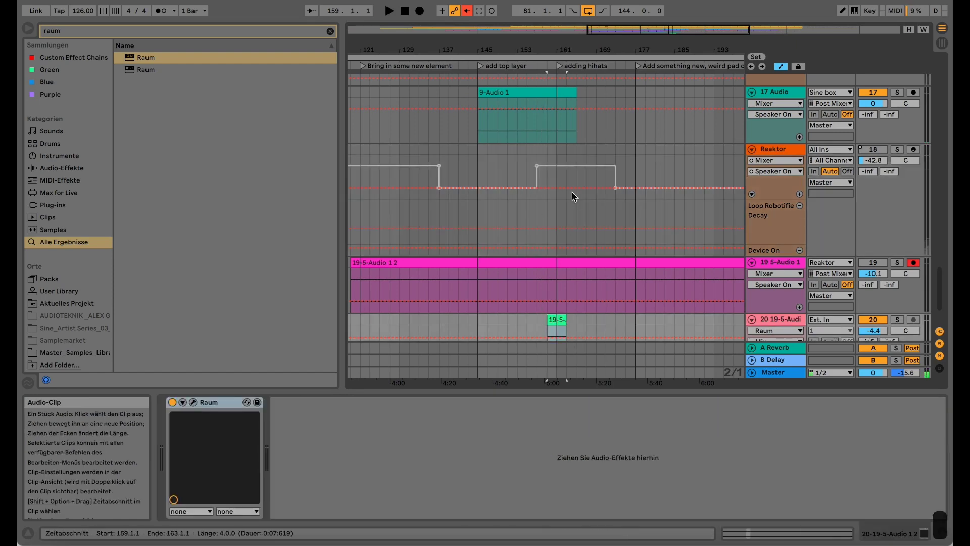
key(space)
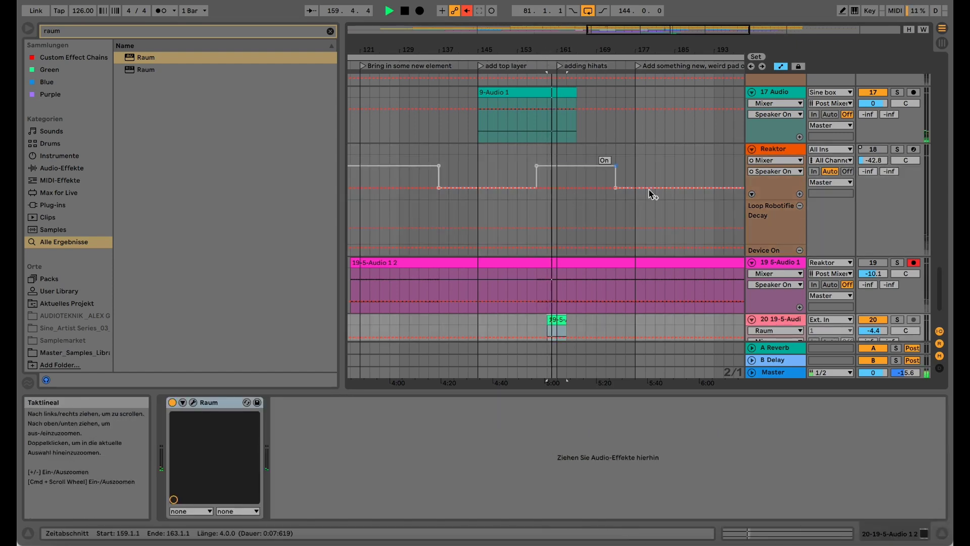
- Raise the green clip's gain to 1.06 dB while checking its level against the full mix
scroll(649, 196, down, 3)
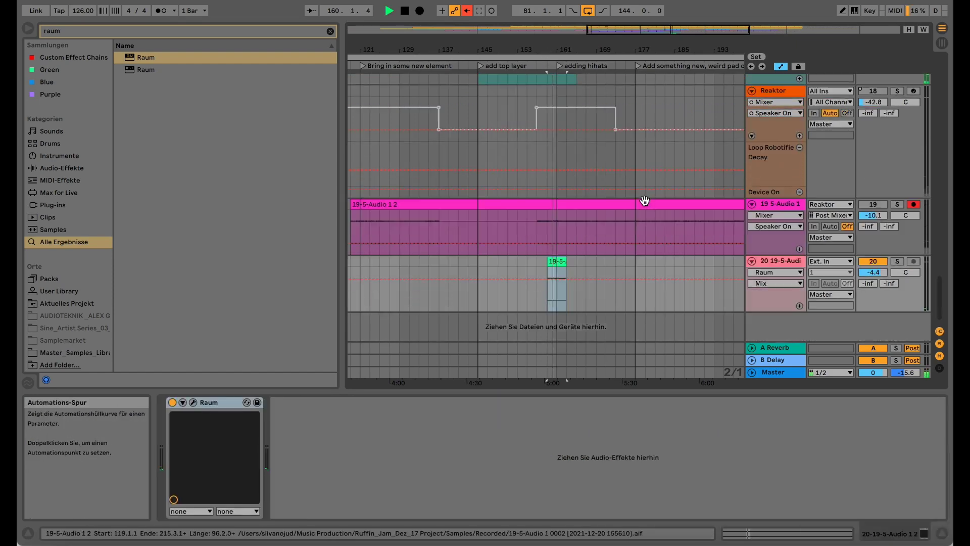
double_click(551, 262)
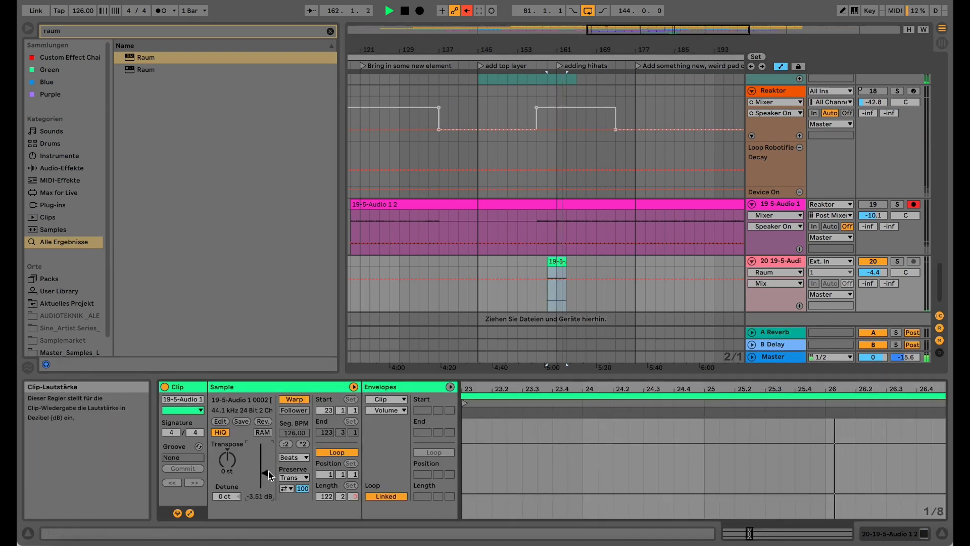
mouse_move(269, 471)
mouse_down()
mouse_move(268, 456)
mouse_move(268, 467)
mouse_up()
click(543, 283)
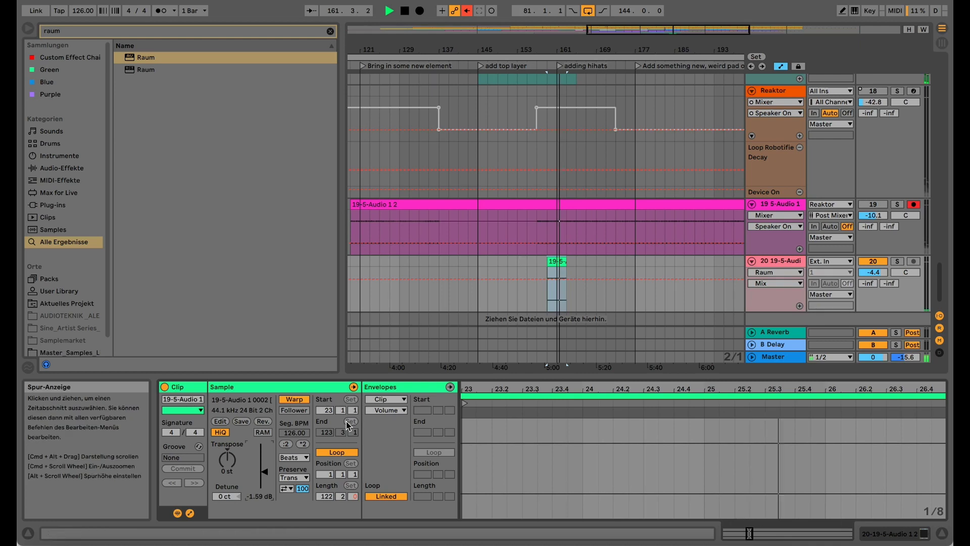
key(space)
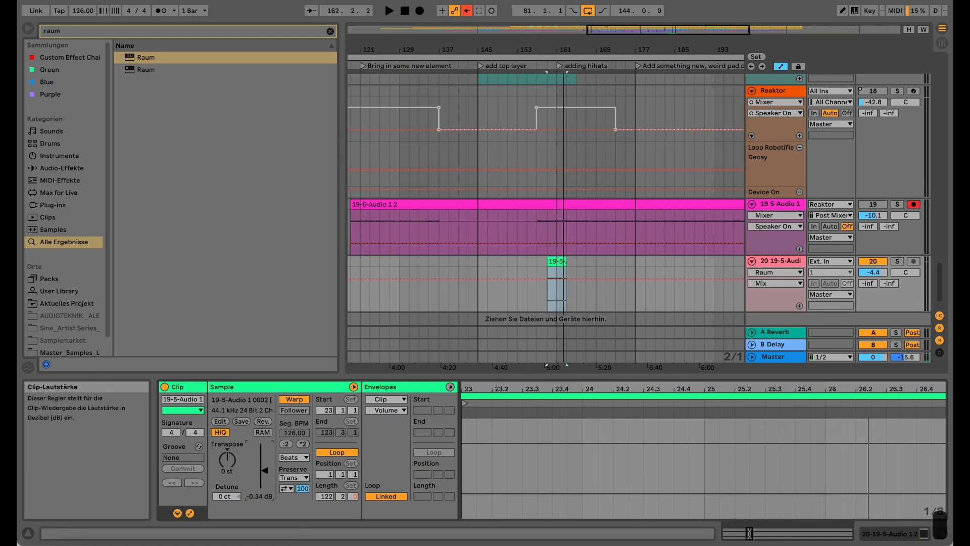
drag(264, 470, 264, 468)
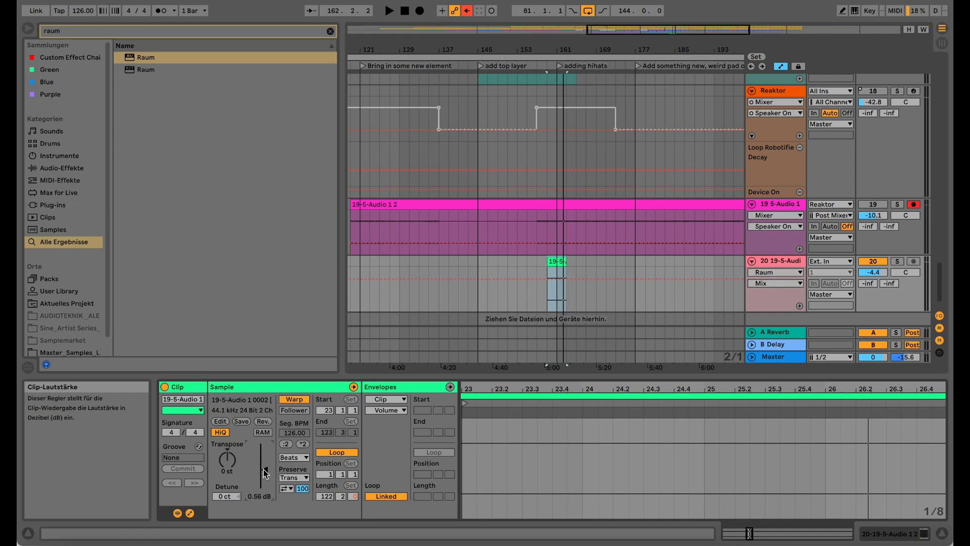
key(space)
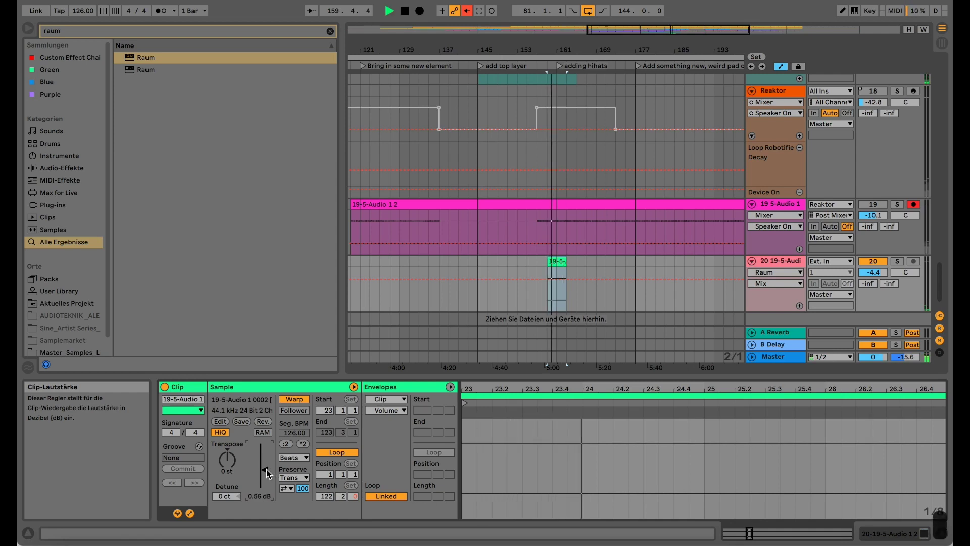
drag(266, 474, 267, 473)
key(space)
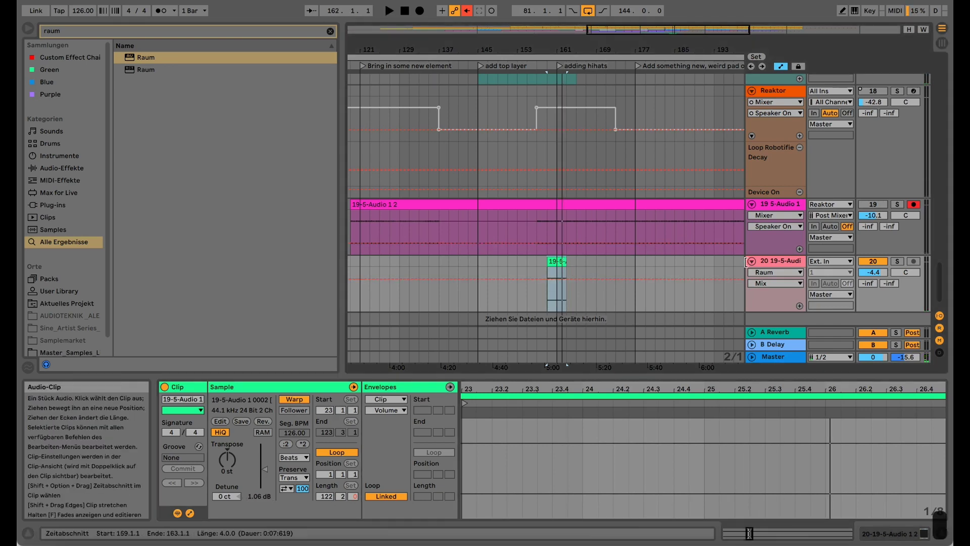
- Compare the passage from bar 159 with track 20 muted and unmuted
click(874, 262)
key(space)
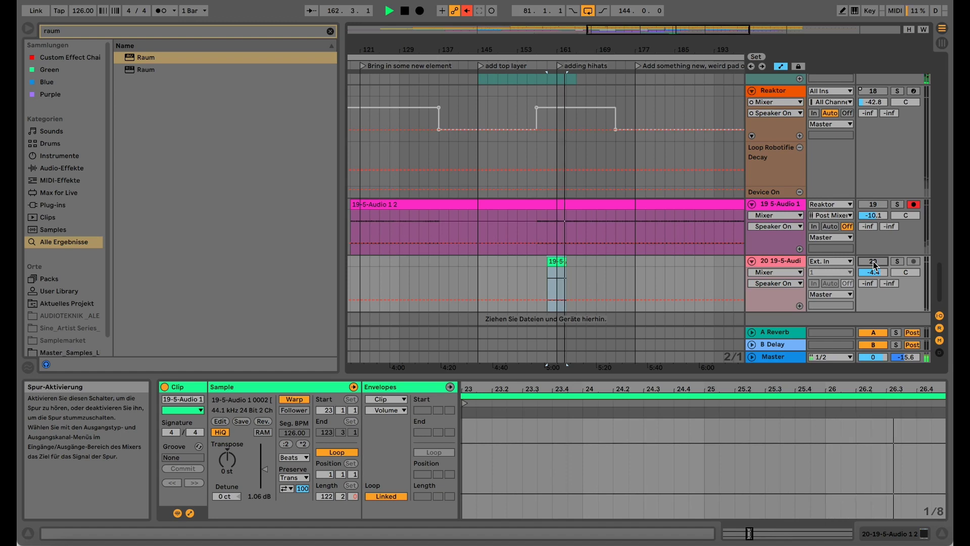
key(space)
key(space)
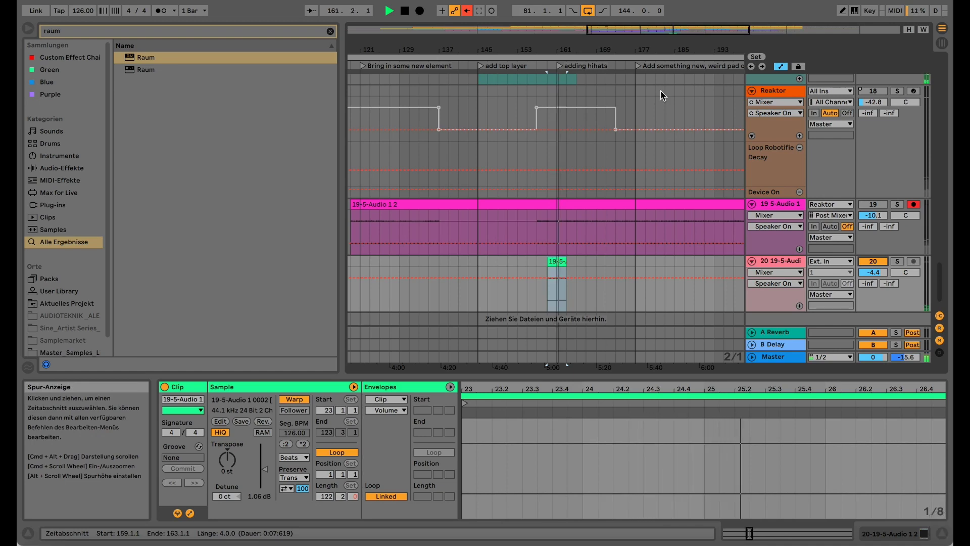
- Copy the green clip on track 20 to bar 181 and stop playback
drag(580, 47, 526, 24)
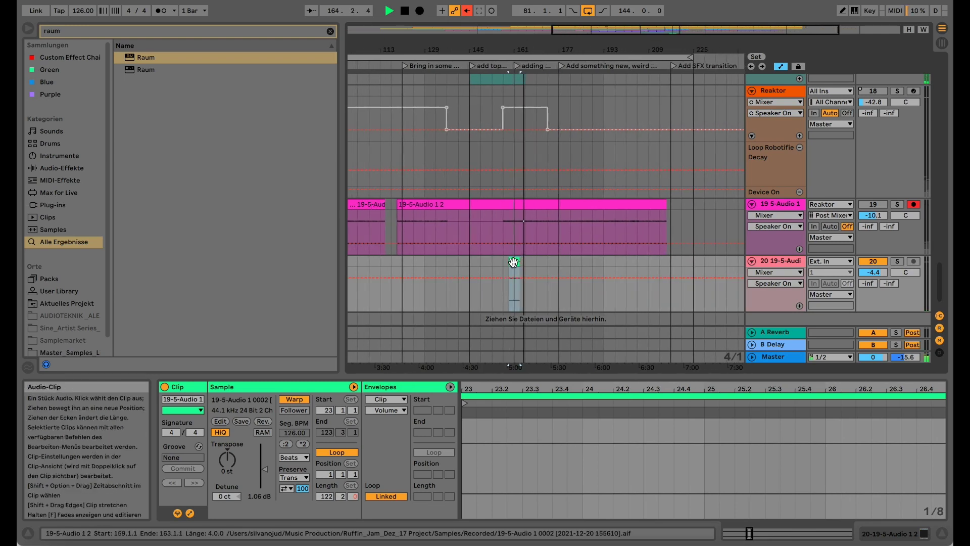
drag(510, 266, 576, 270)
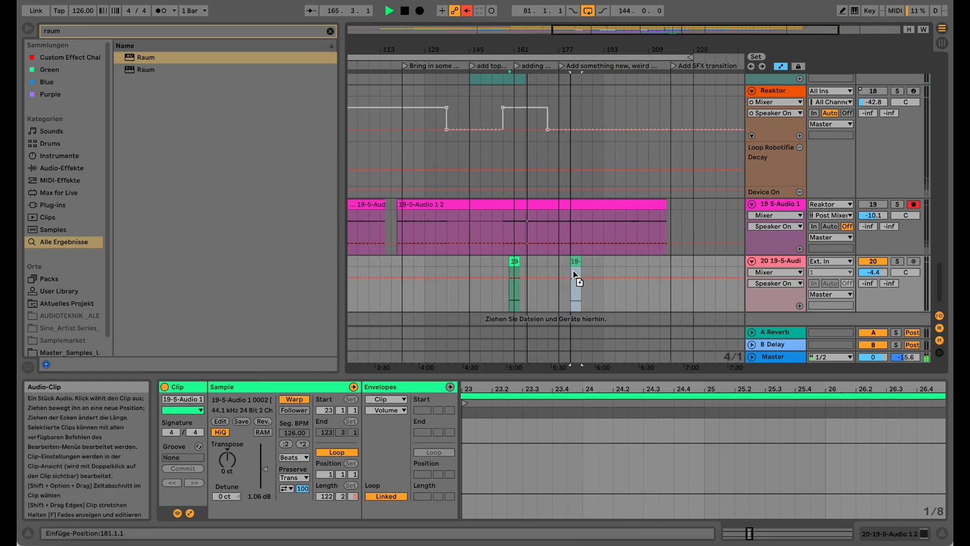
key(space)
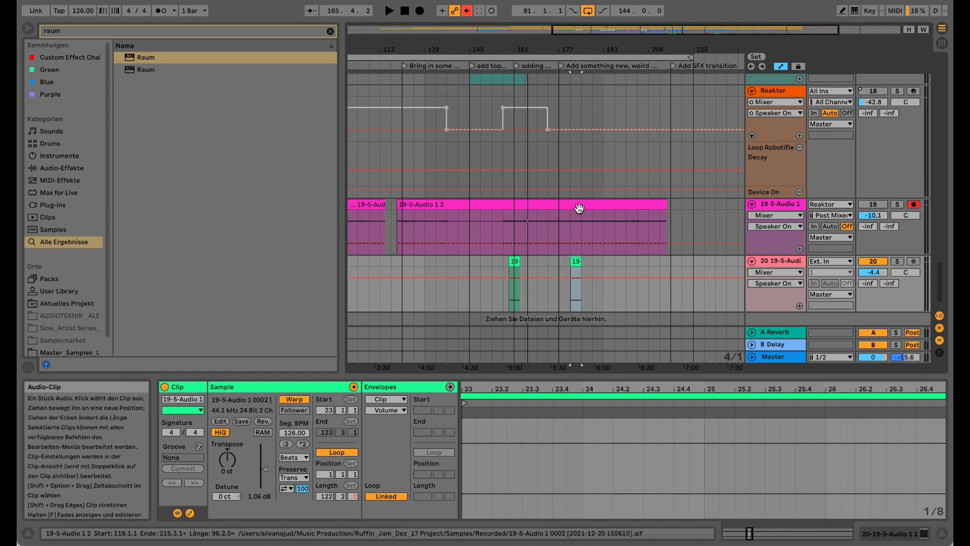
- Examine the volume automation and the short muted gap before bar 129 on the Fame Pad and Synth Loop Stepper tracks, using a finer grid
scroll(584, 166, up, 15)
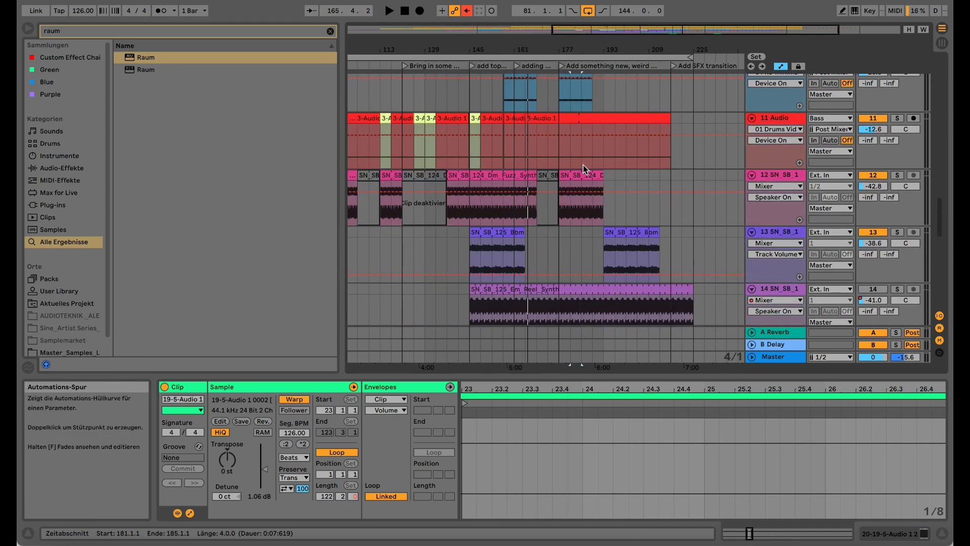
scroll(583, 164, up, 8)
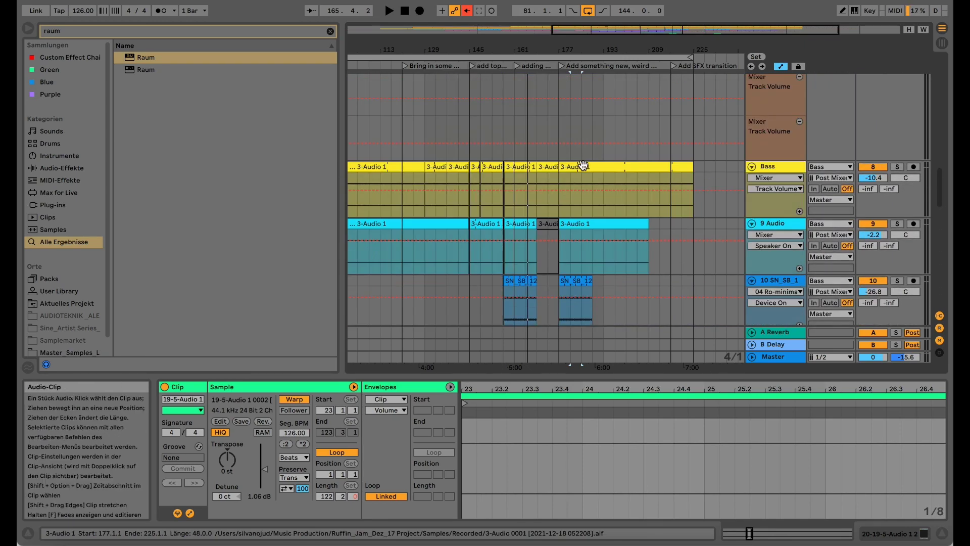
scroll(583, 165, up, 8)
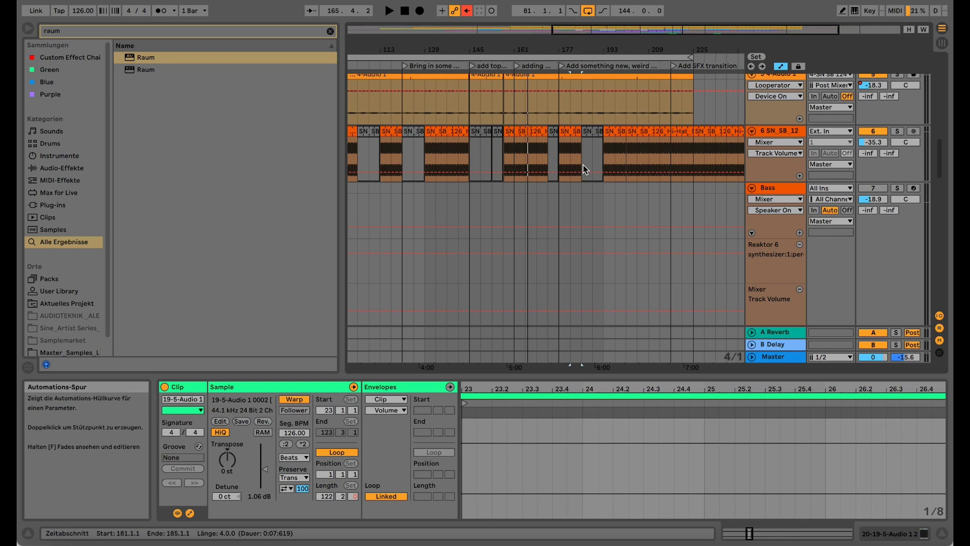
scroll(581, 144, up, 6)
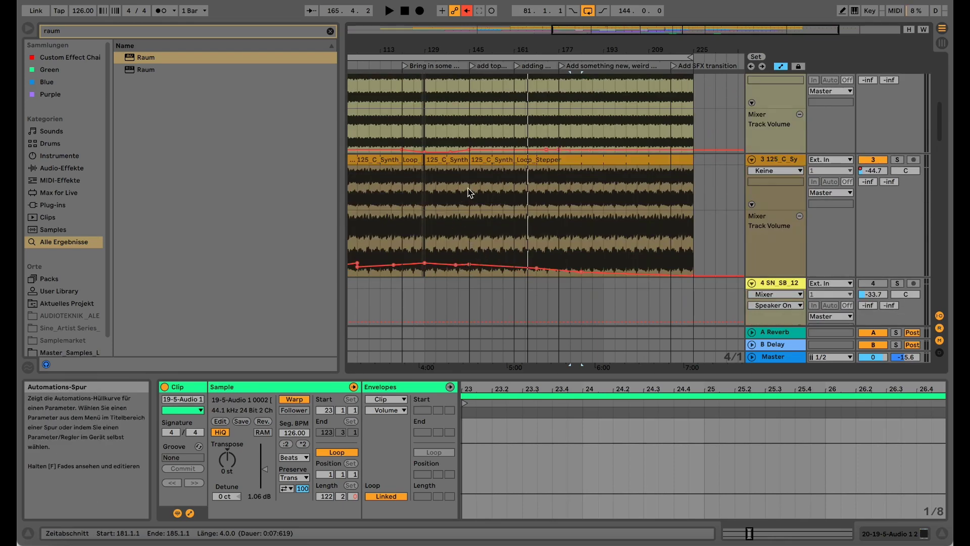
drag(428, 46, 555, 154)
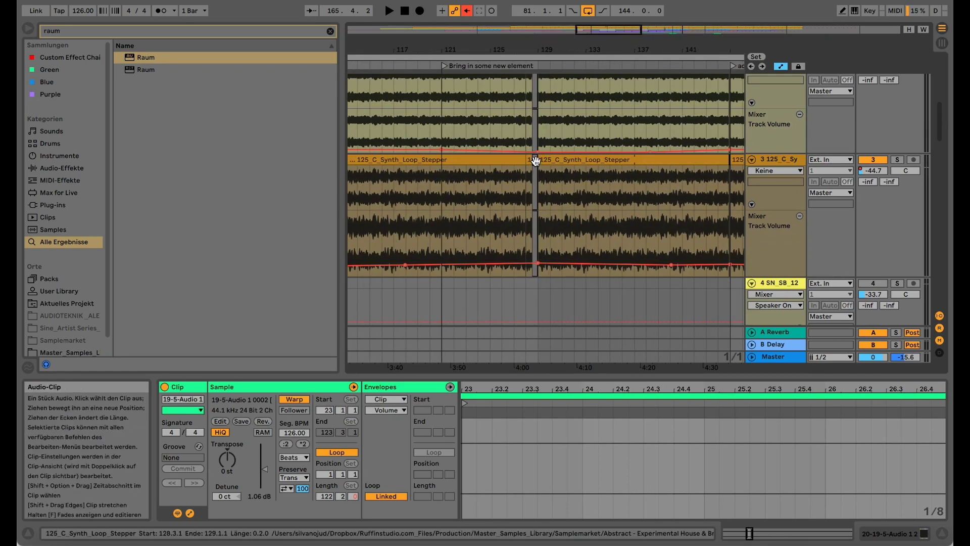
drag(534, 47, 536, 115)
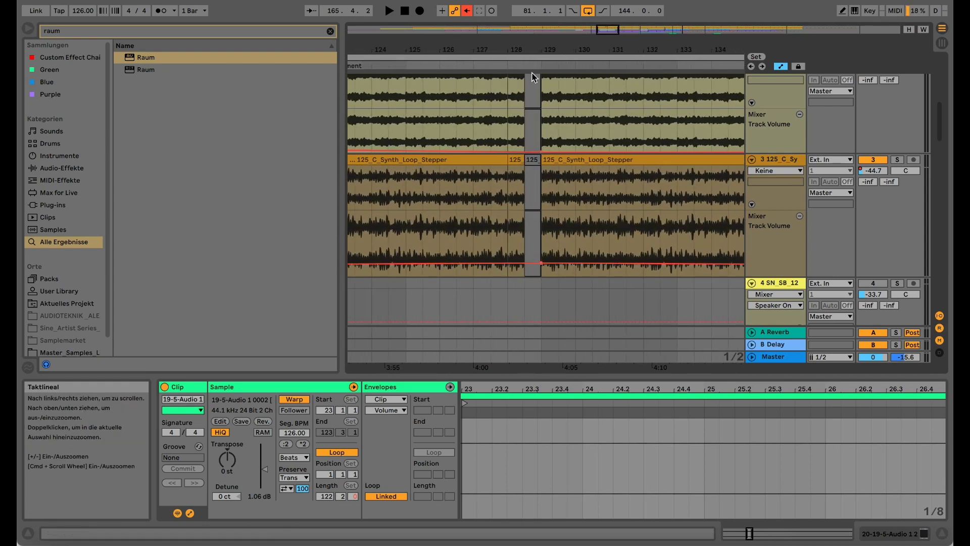
key(super+1)
key(super+1)
key(super+1)
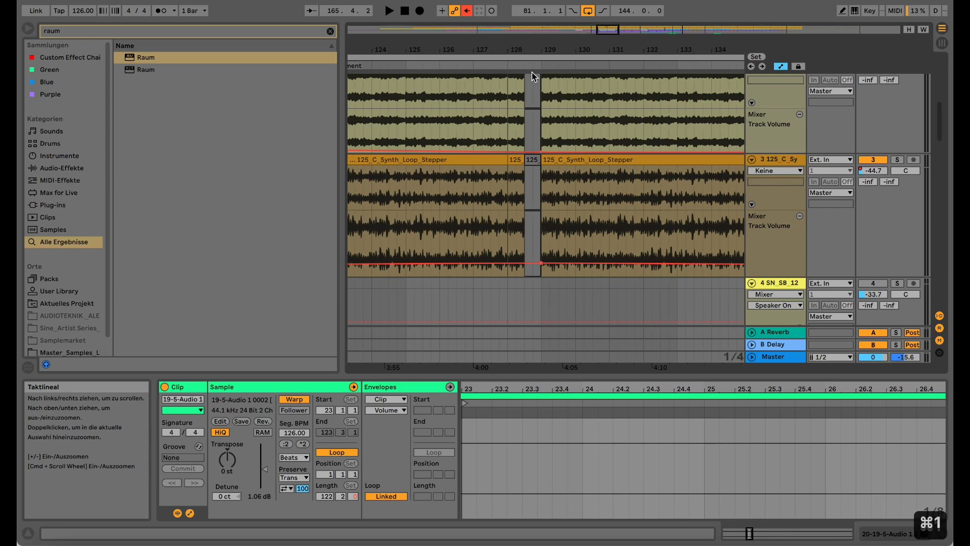
drag(535, 49, 534, 84)
drag(524, 49, 520, 1)
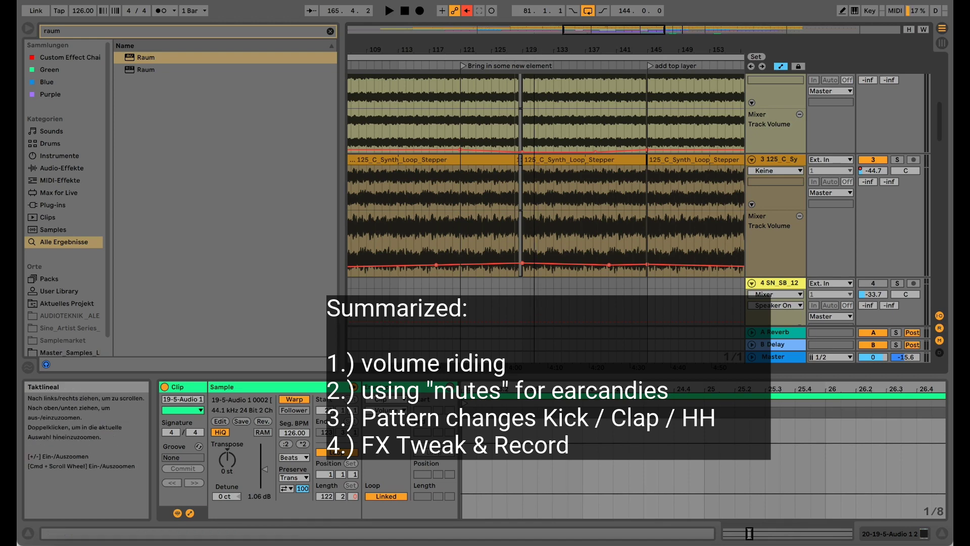
- Review the Ro-minimal Drums pattern automation, first around bar 129 and across the whole arrangement
drag(551, 49, 551, 56)
scroll(560, 292, up, 10)
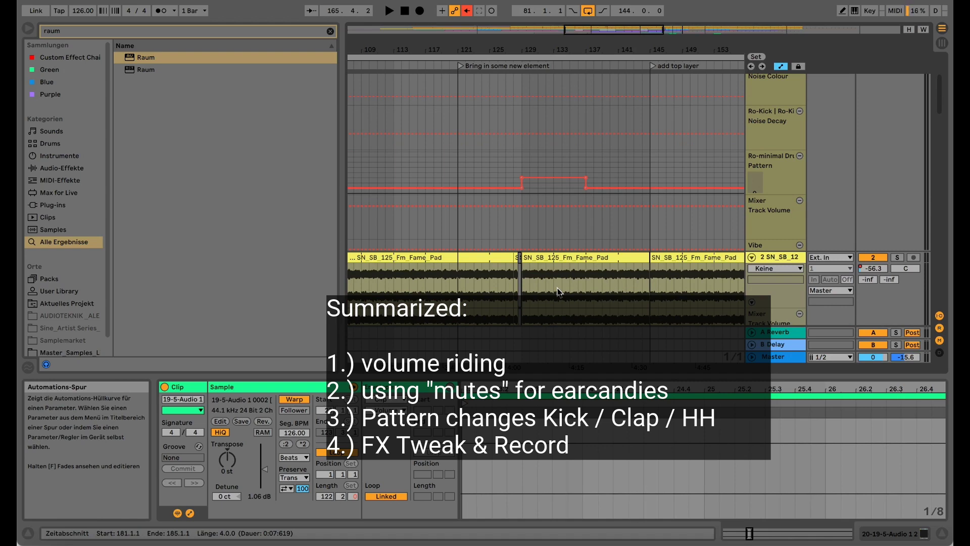
scroll(559, 292, up, 4)
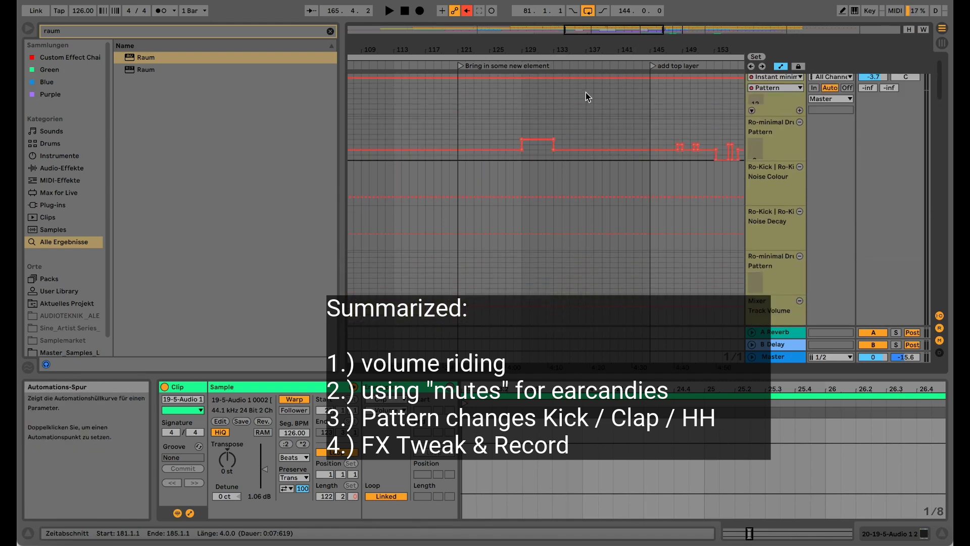
drag(593, 49, 561, 7)
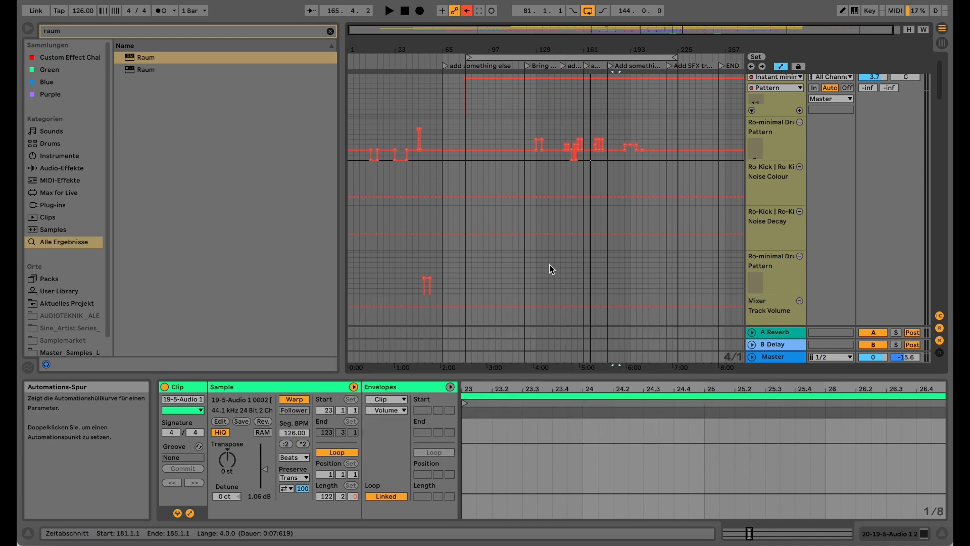
scroll(550, 262, down, 2)
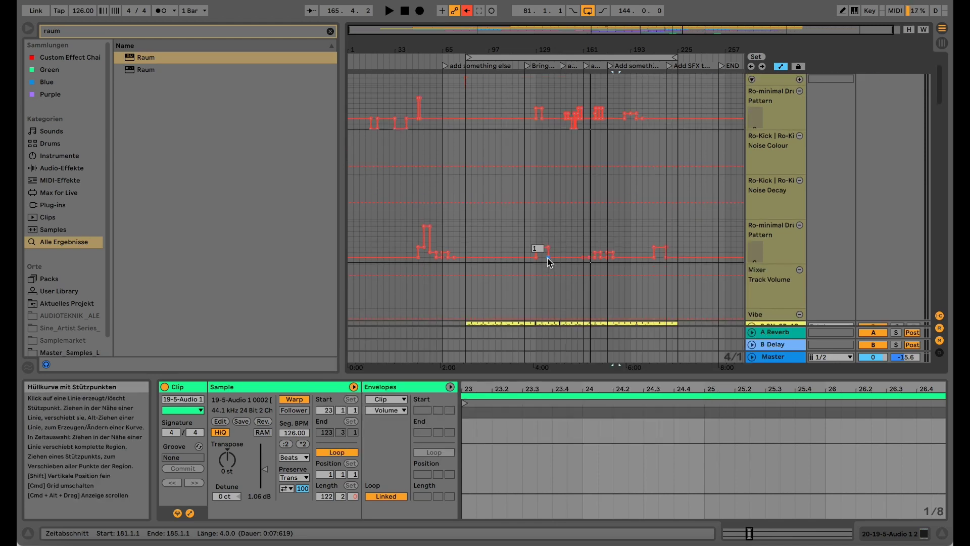
- Review the remaining tracks down to the Reaktor recording on track 19 and select the green accent clip at bar 159 on track 20
scroll(531, 272, down, 8)
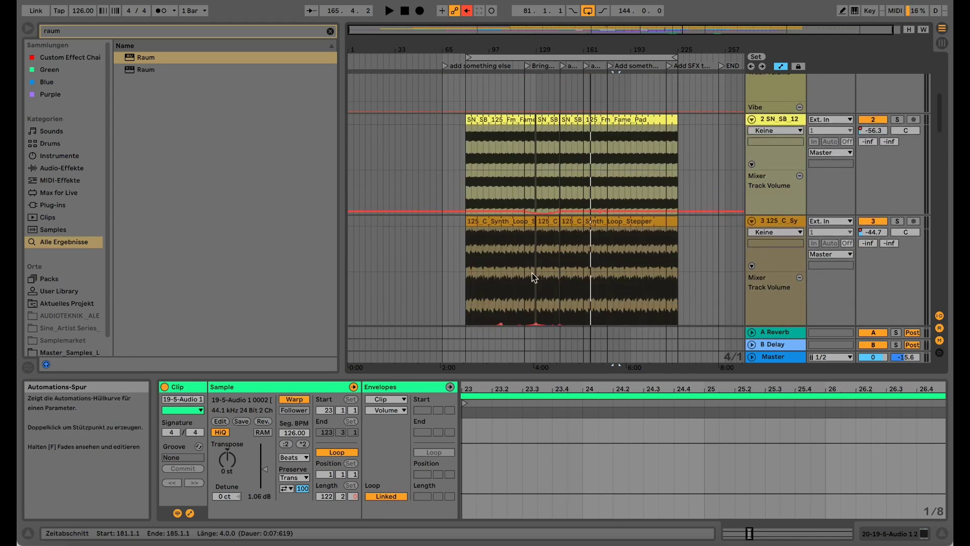
scroll(531, 273, down, 10)
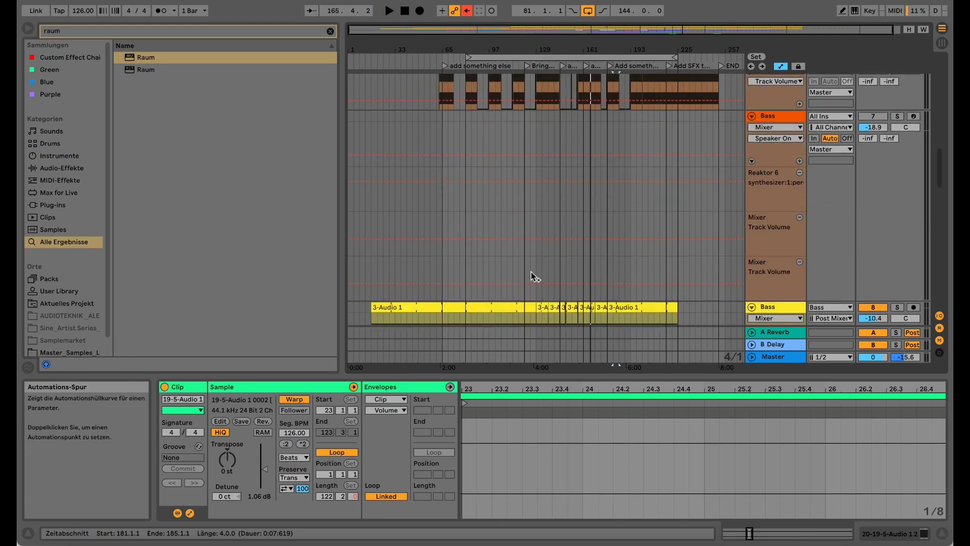
scroll(532, 273, down, 10)
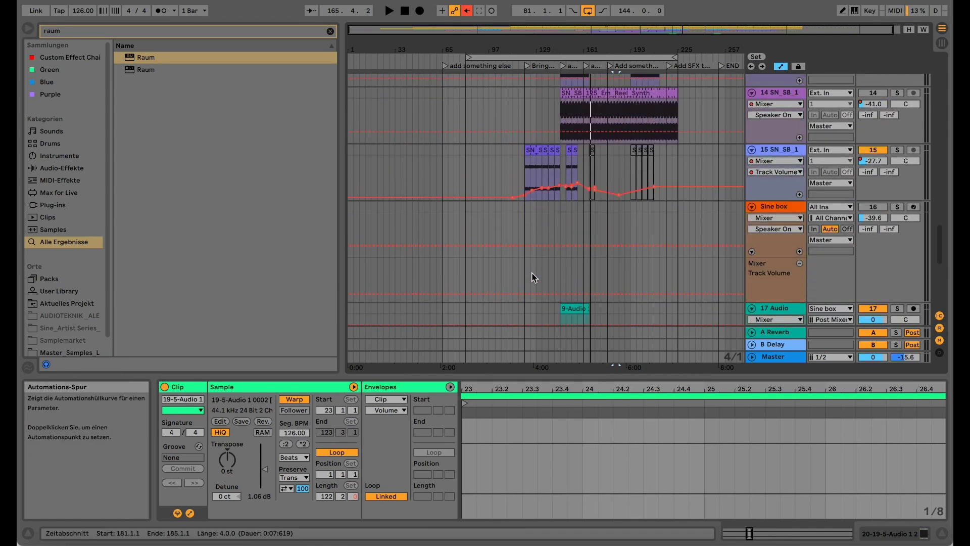
scroll(579, 267, down, 5)
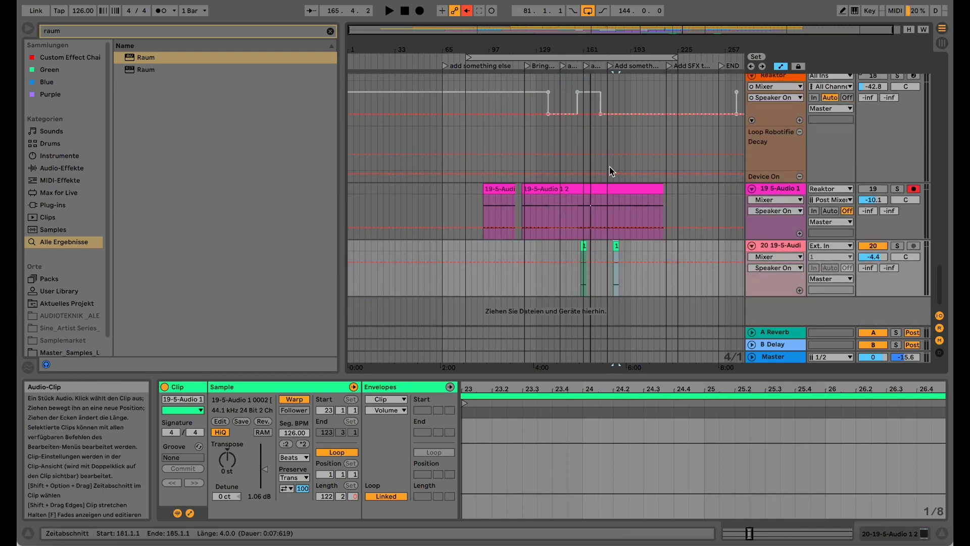
drag(598, 56, 504, 121)
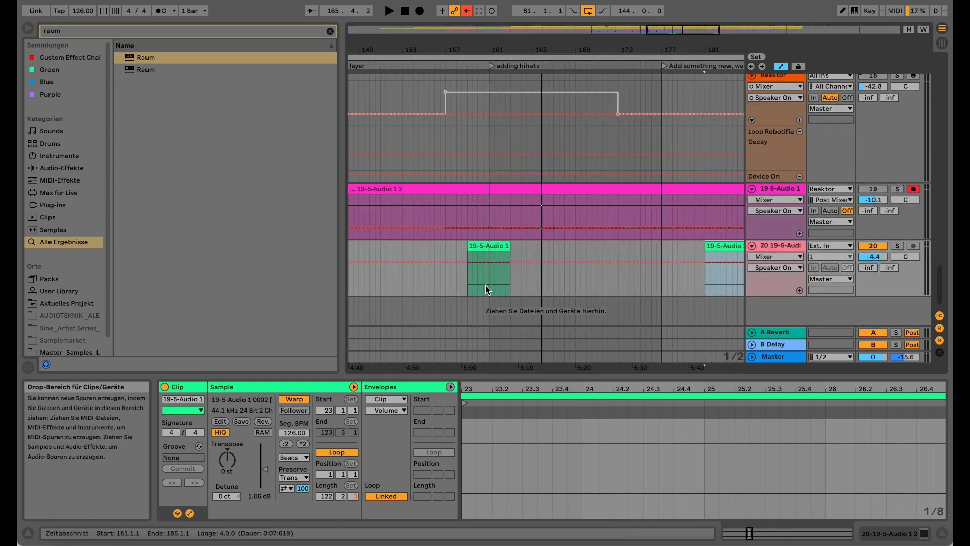
click(487, 246)
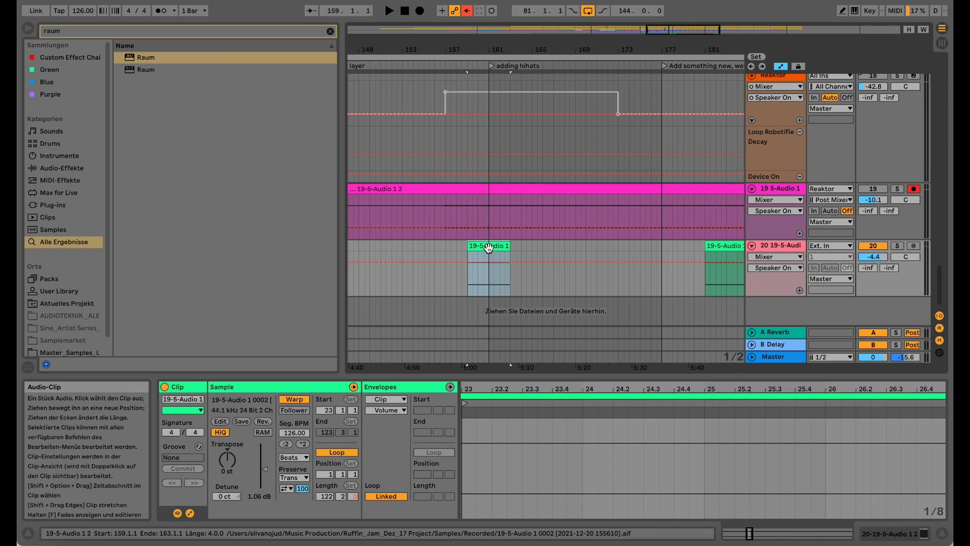
drag(503, 49, 503, 5)
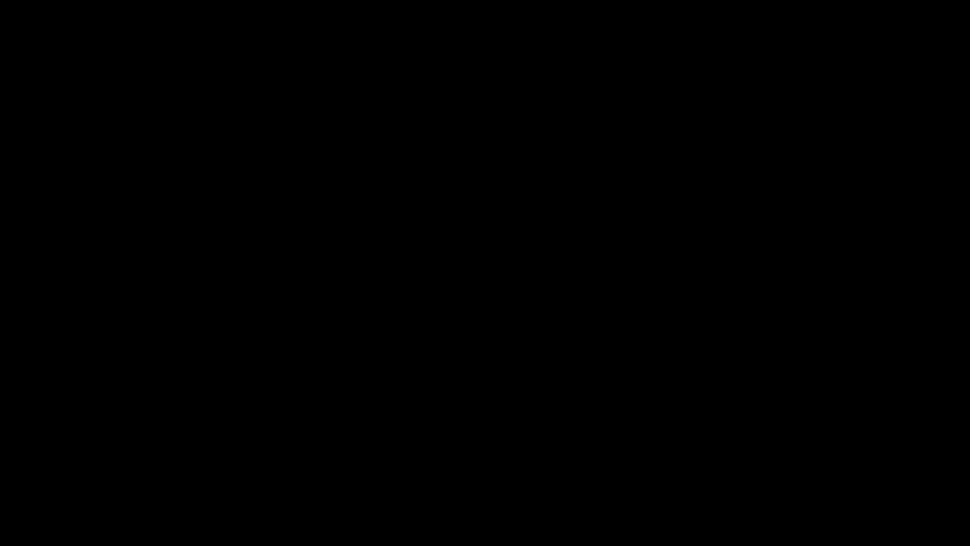